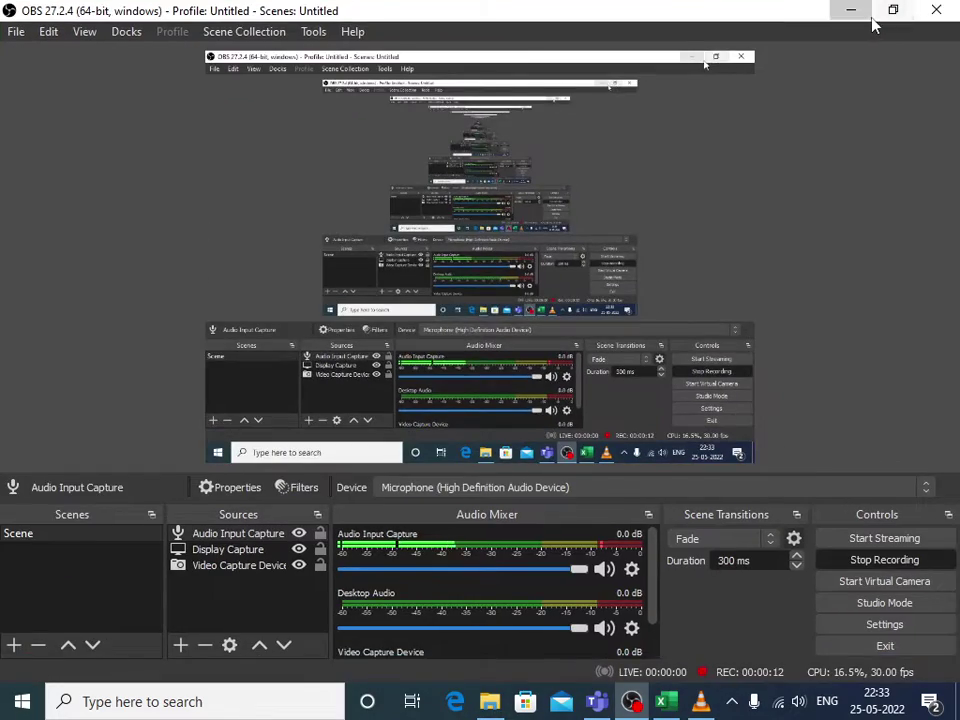
# - Minimize the recording and spreadsheet windows and open the Desktop folder in File Explorer
pyautogui.click(851, 10)
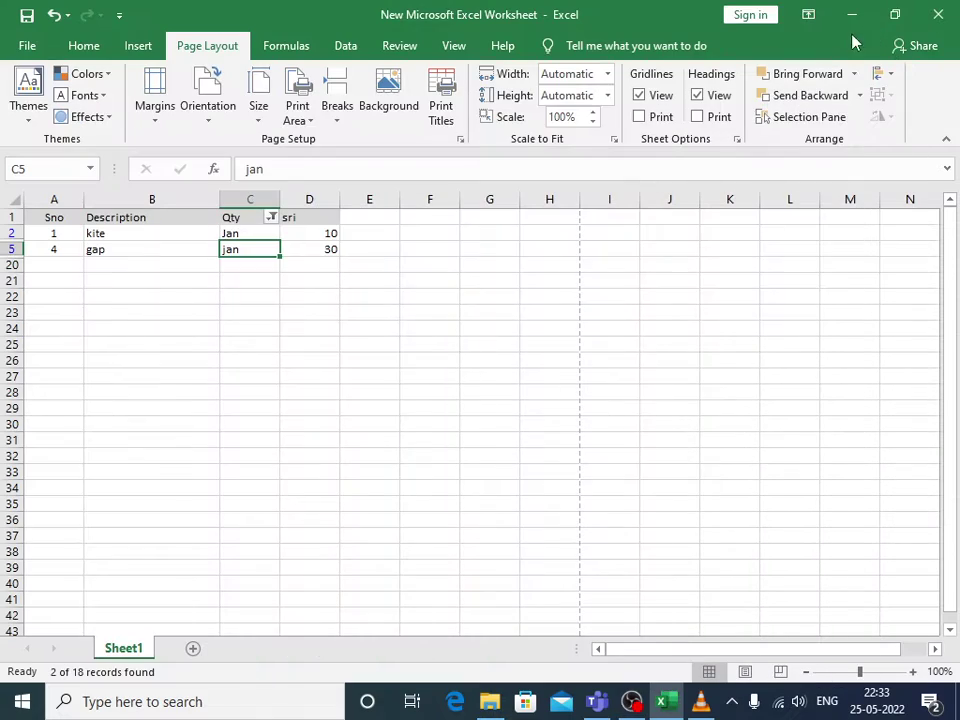
pyautogui.click(884, 16)
pyautogui.click(762, 162)
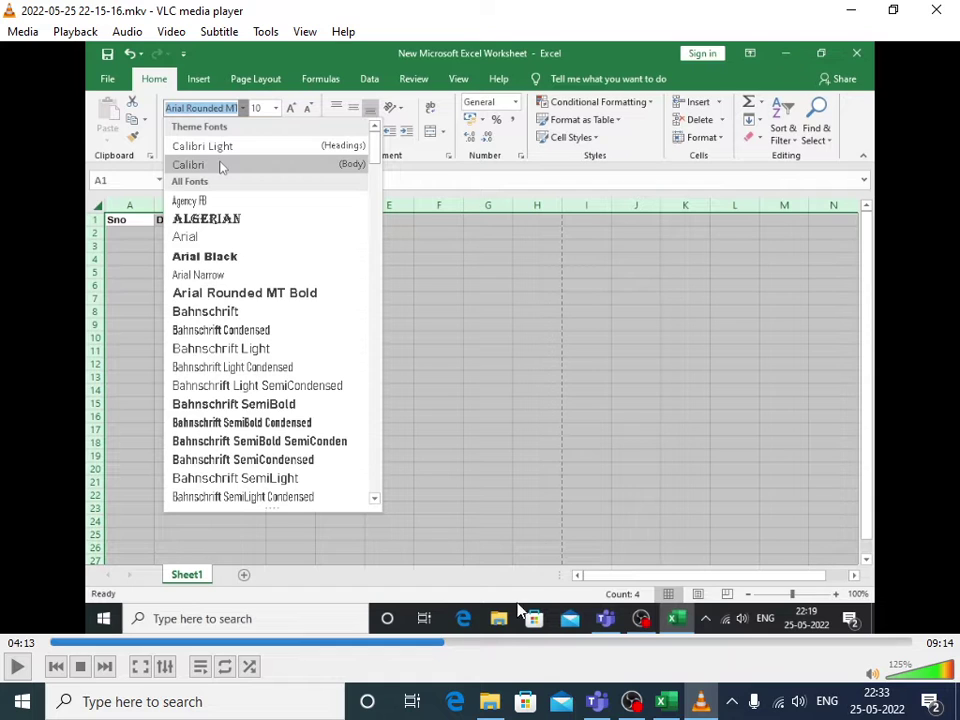
pyautogui.click(496, 706)
pyautogui.click(172, 240)
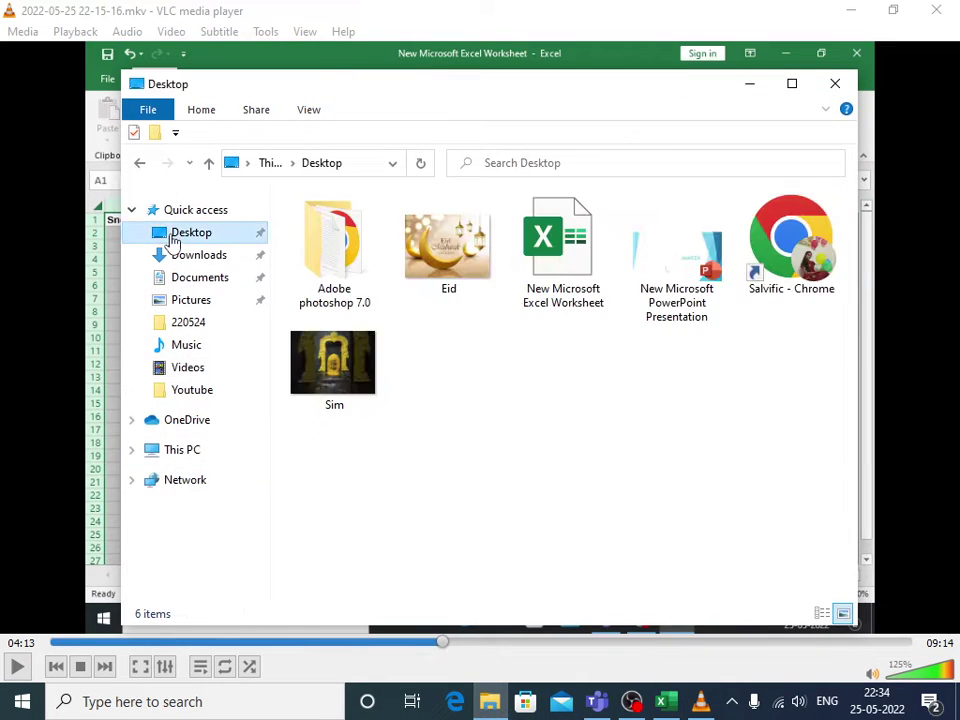
# - Create a new Microsoft Excel Worksheet in the Desktop folder, keeping its default name, and open it in a maximized window
pyautogui.rightClick(458, 367)
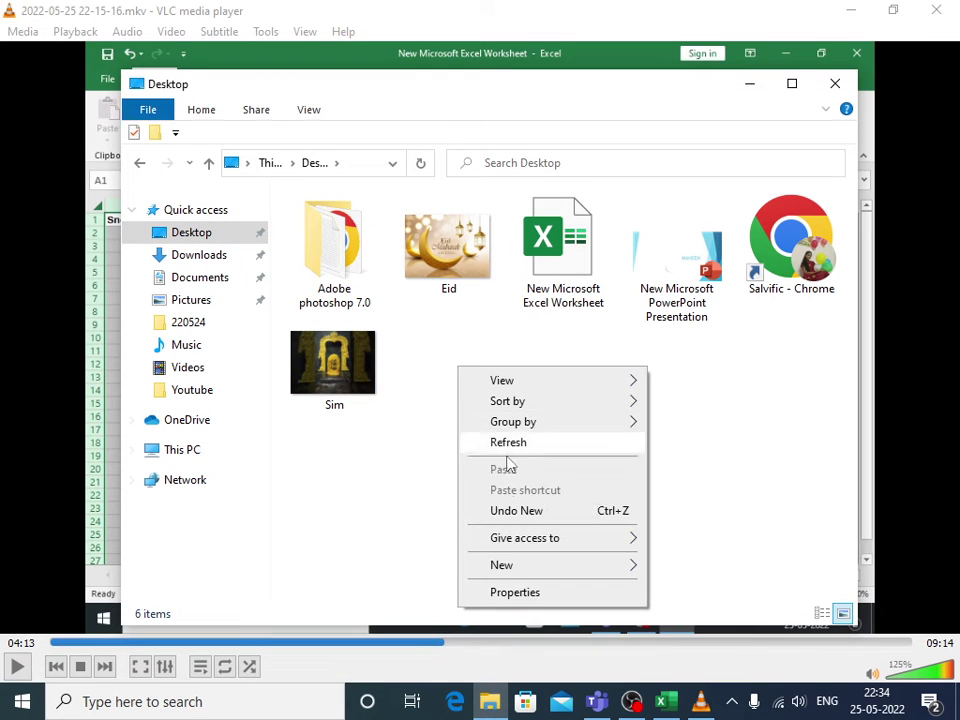
pyautogui.moveTo(514, 573)
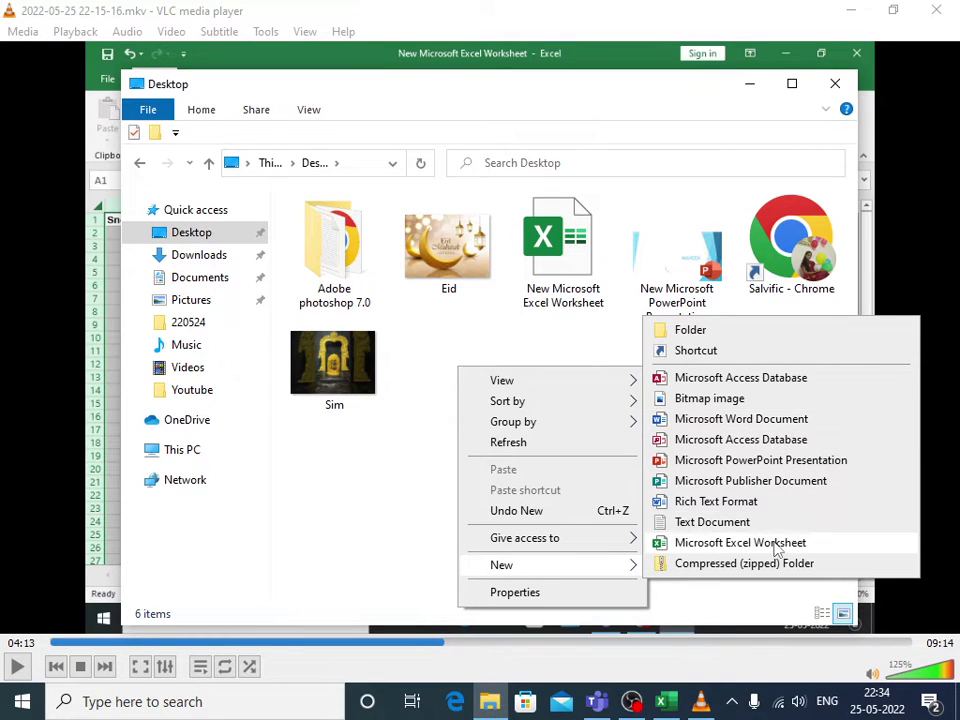
pyautogui.click(776, 543)
pyautogui.click(672, 497)
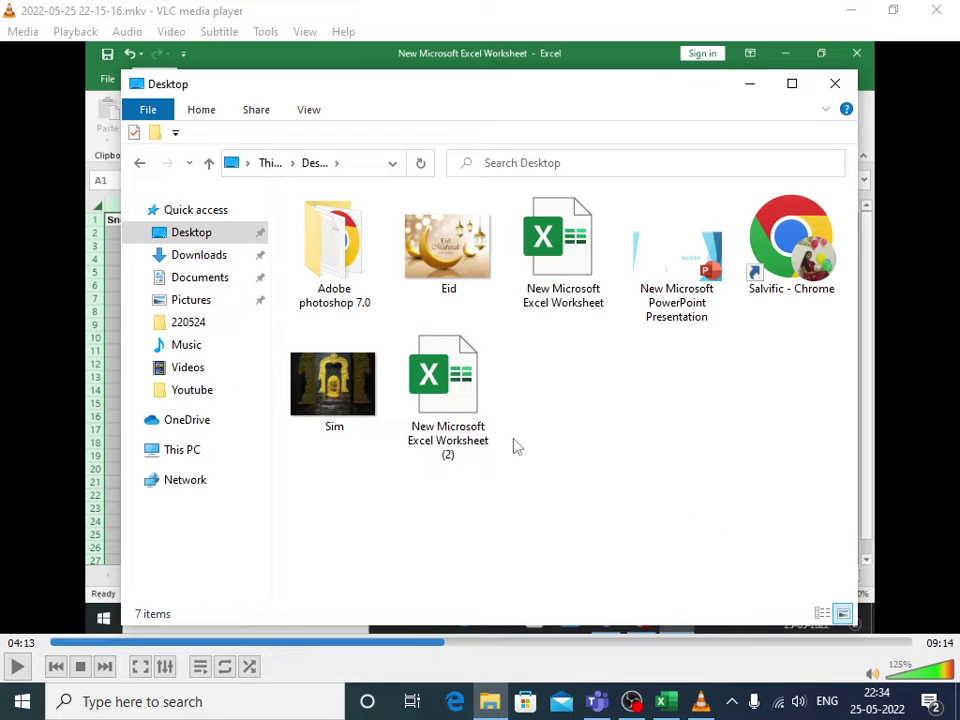
pyautogui.doubleClick(455, 403)
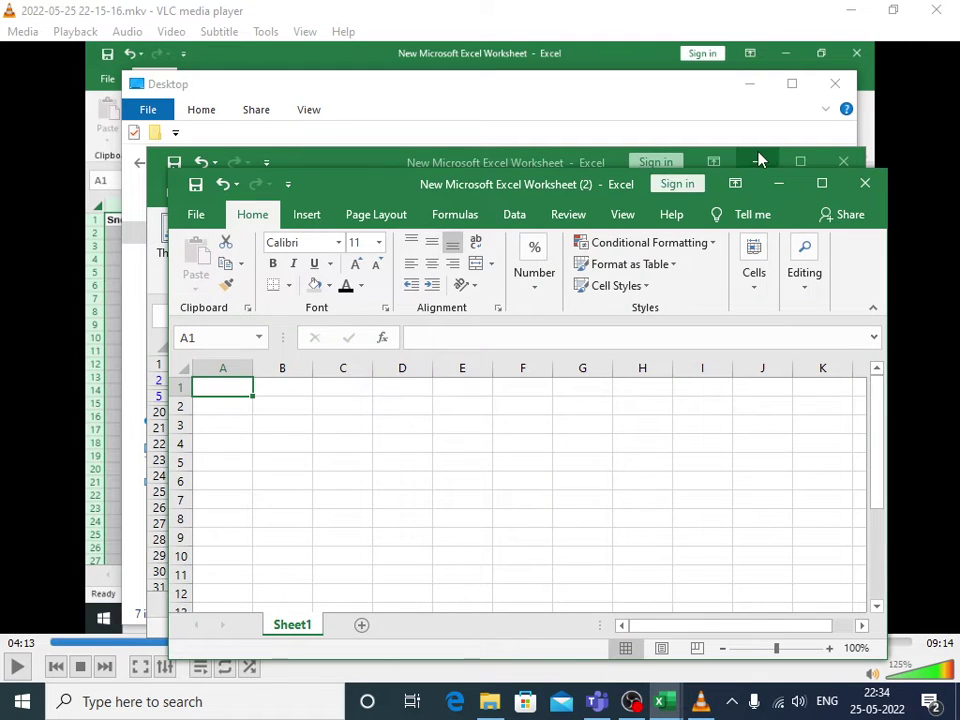
pyautogui.click(815, 183)
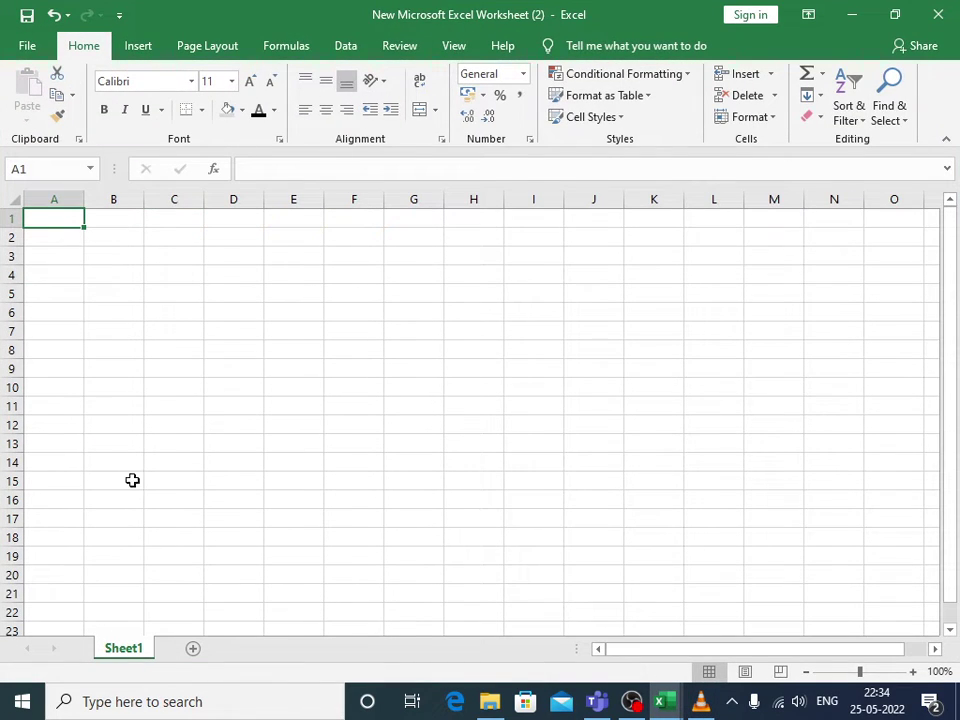
# - Switch back to the New Microsoft Excel Worksheet workbook with the filtered table and maximize its window
pyautogui.click(663, 705)
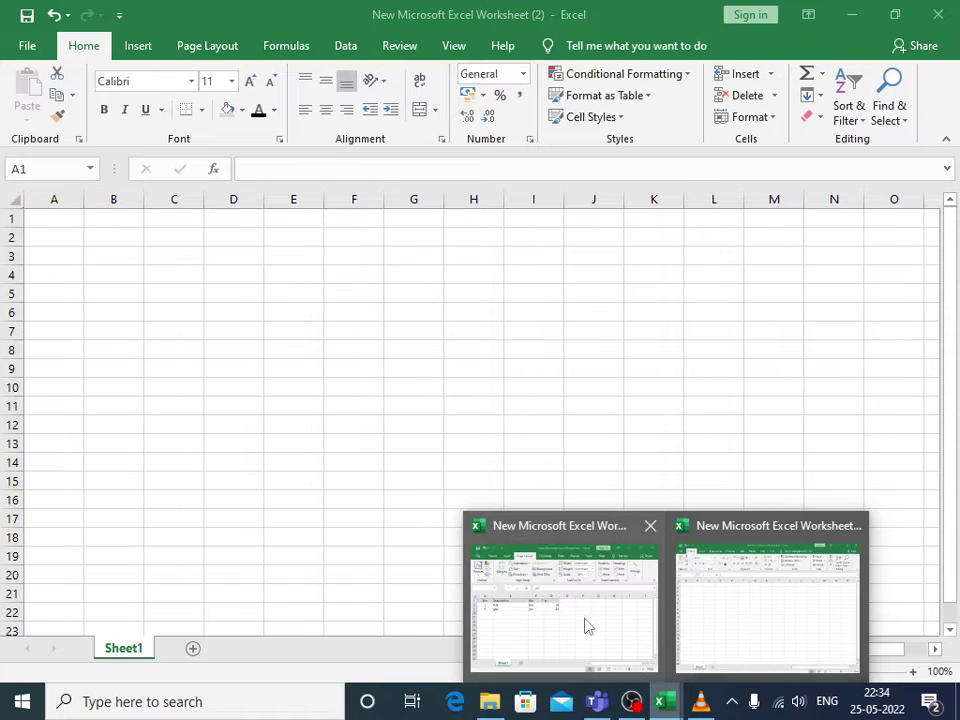
pyautogui.click(585, 626)
pyautogui.click(800, 163)
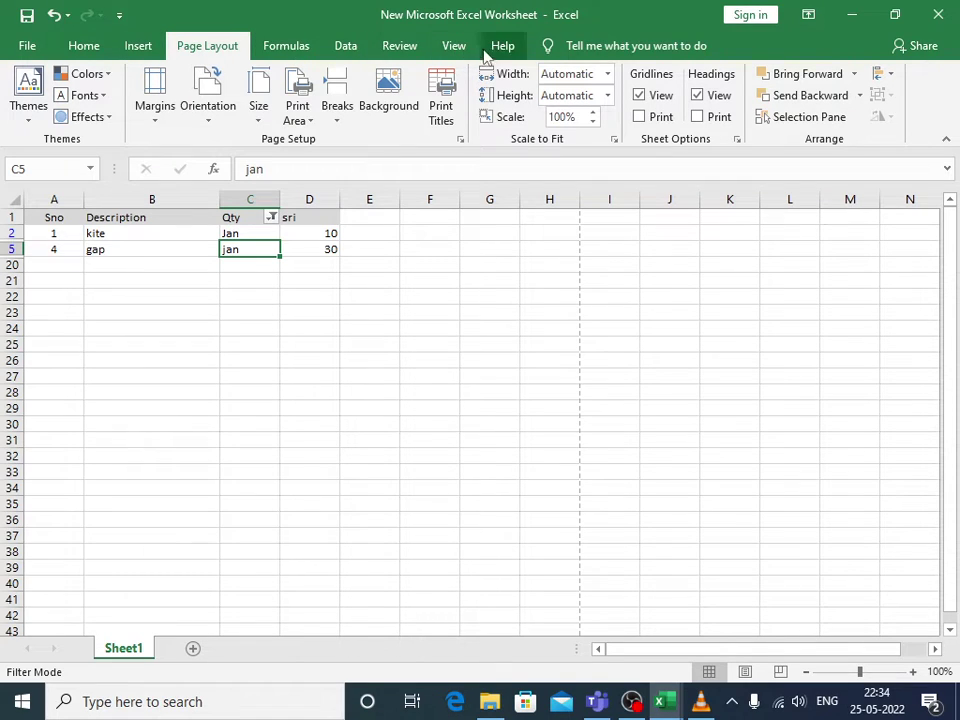
# - Examine the file options and the available formatting, insertion, page layout, formula, data and review commands
pyautogui.click(30, 46)
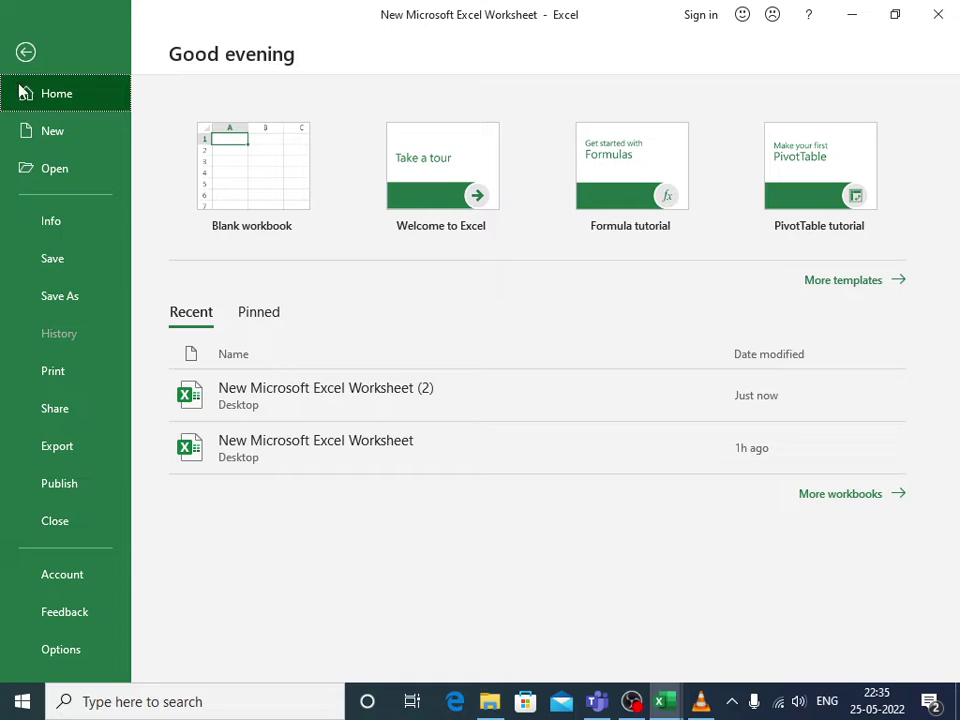
pyautogui.click(26, 53)
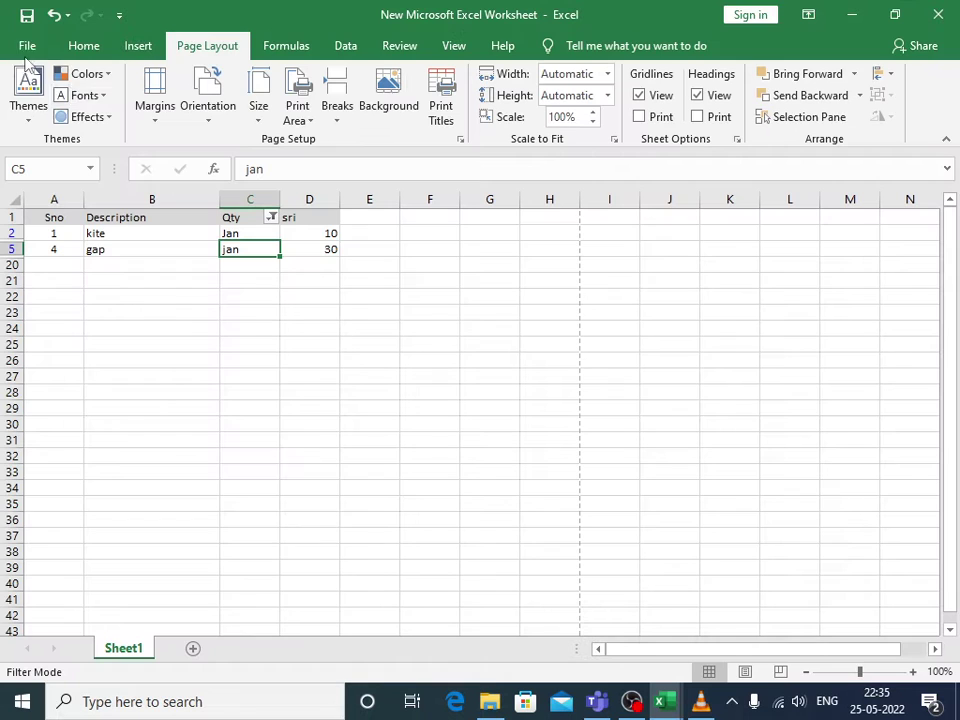
pyautogui.click(87, 49)
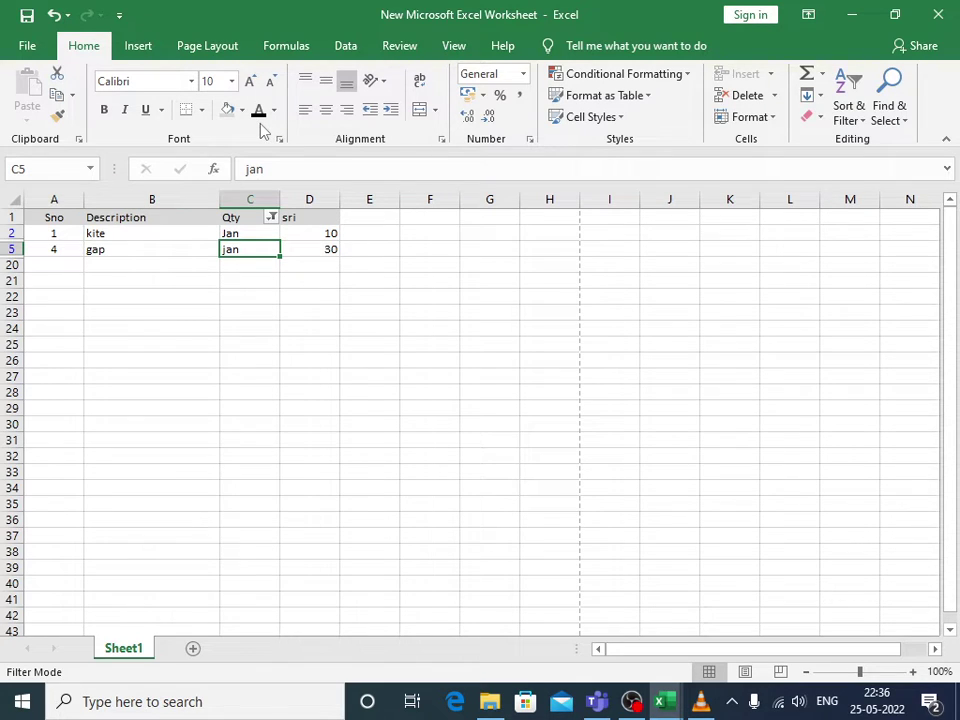
pyautogui.click(325, 110)
pyautogui.click(305, 112)
pyautogui.click(220, 50)
pyautogui.click(139, 46)
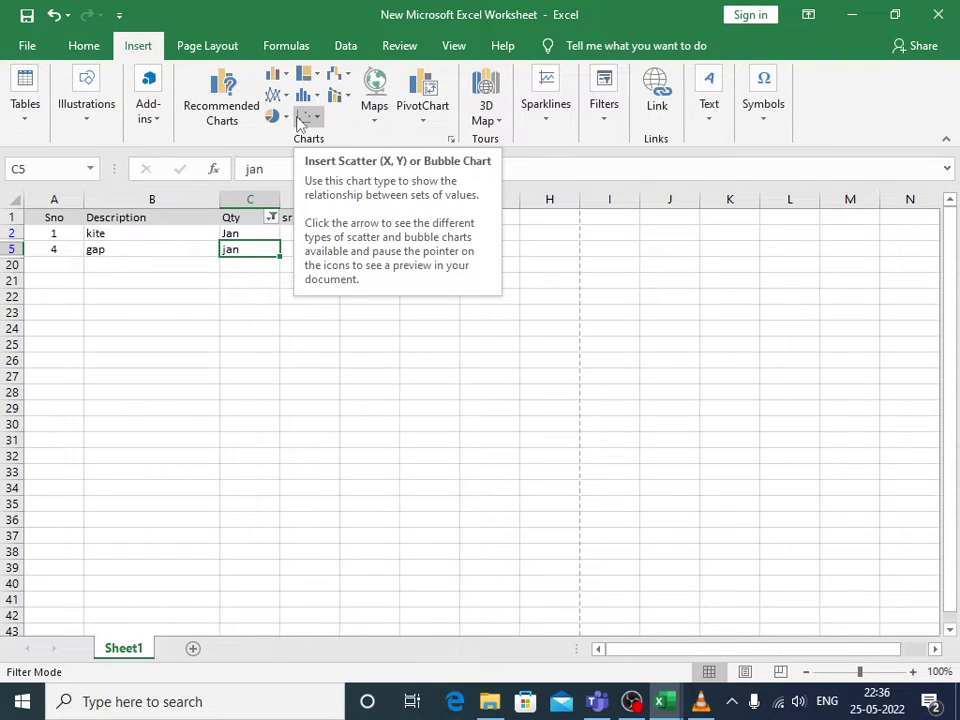
pyautogui.click(221, 46)
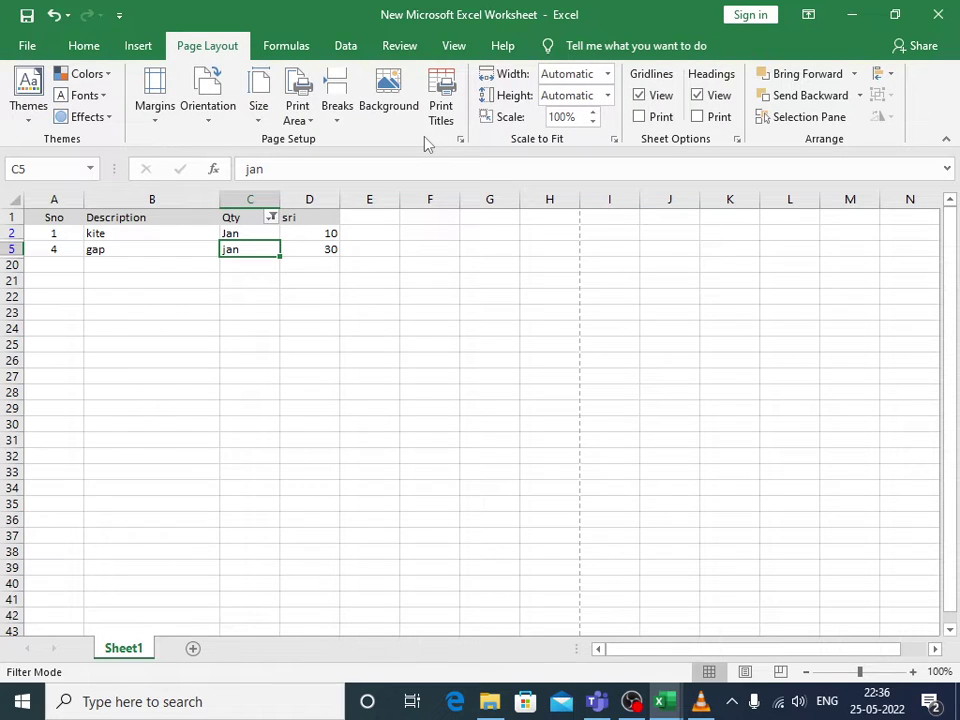
pyautogui.click(295, 45)
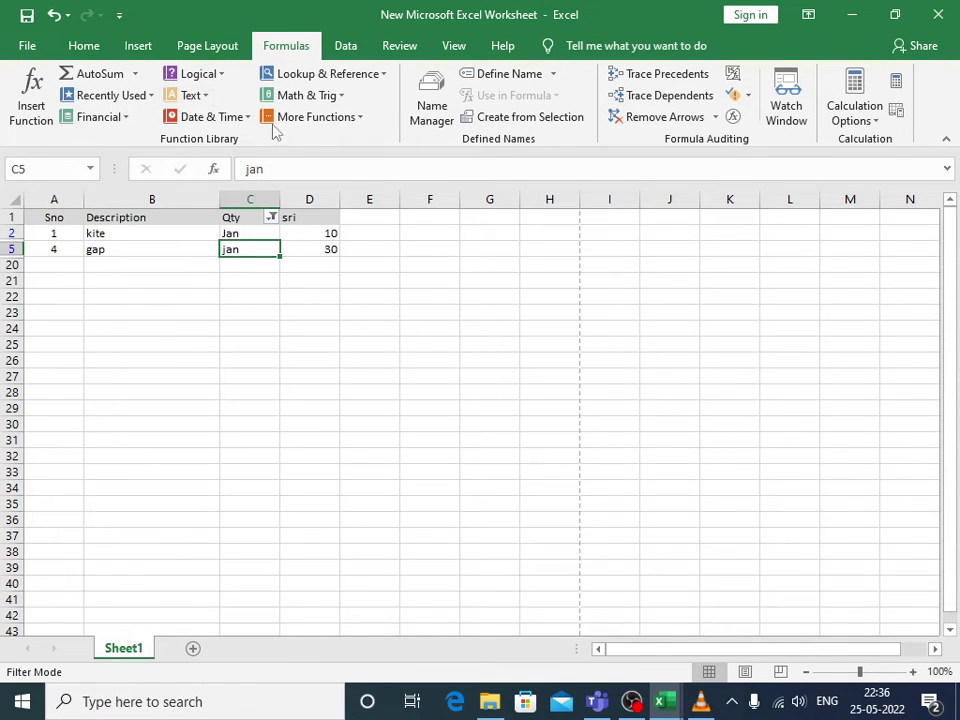
pyautogui.click(341, 47)
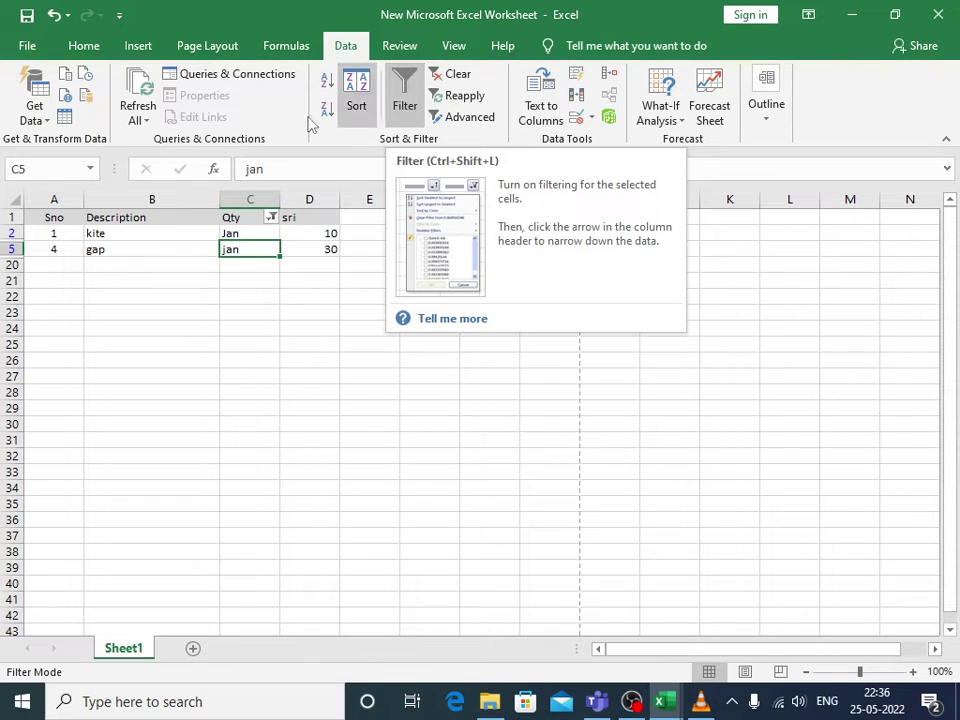
pyautogui.click(772, 131)
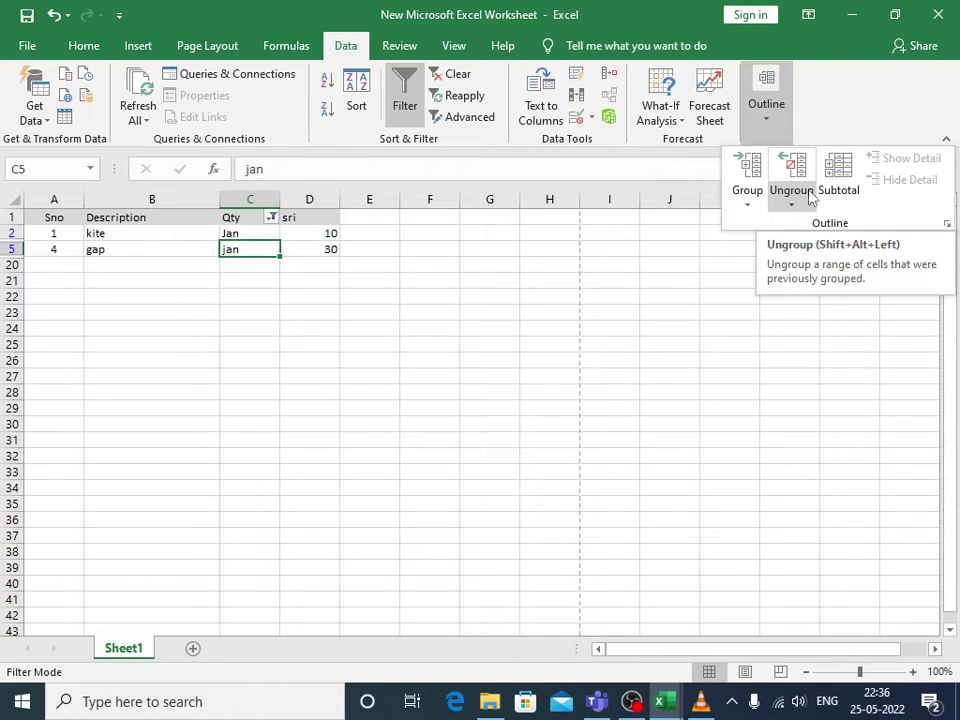
pyautogui.click(412, 50)
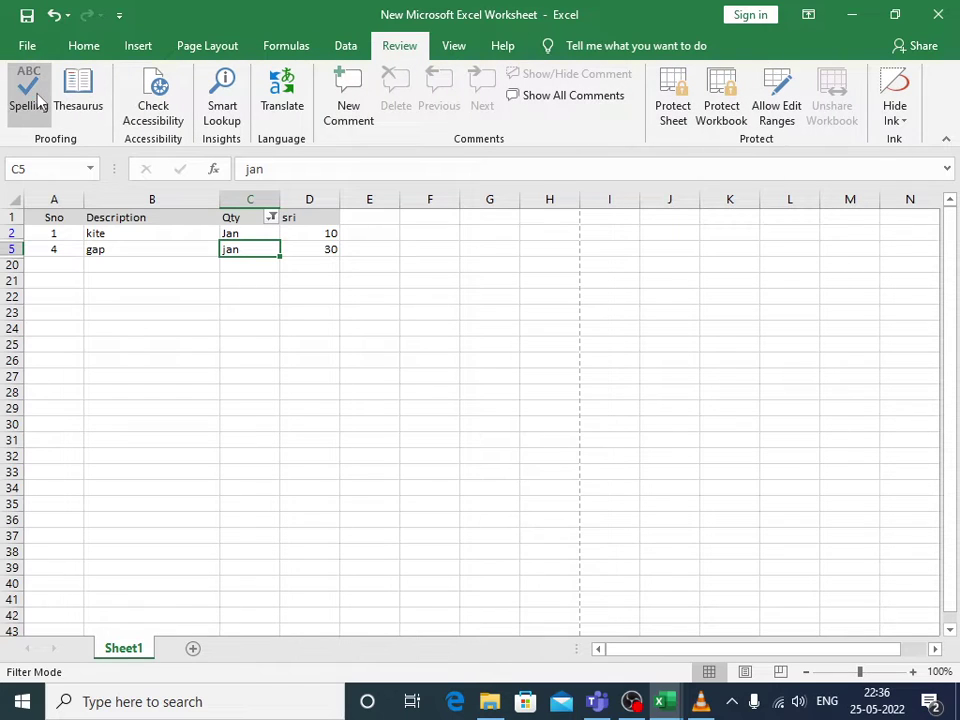
# - Extend the print area down to row 21 in Page Break Preview and return to Normal view
pyautogui.click(455, 48)
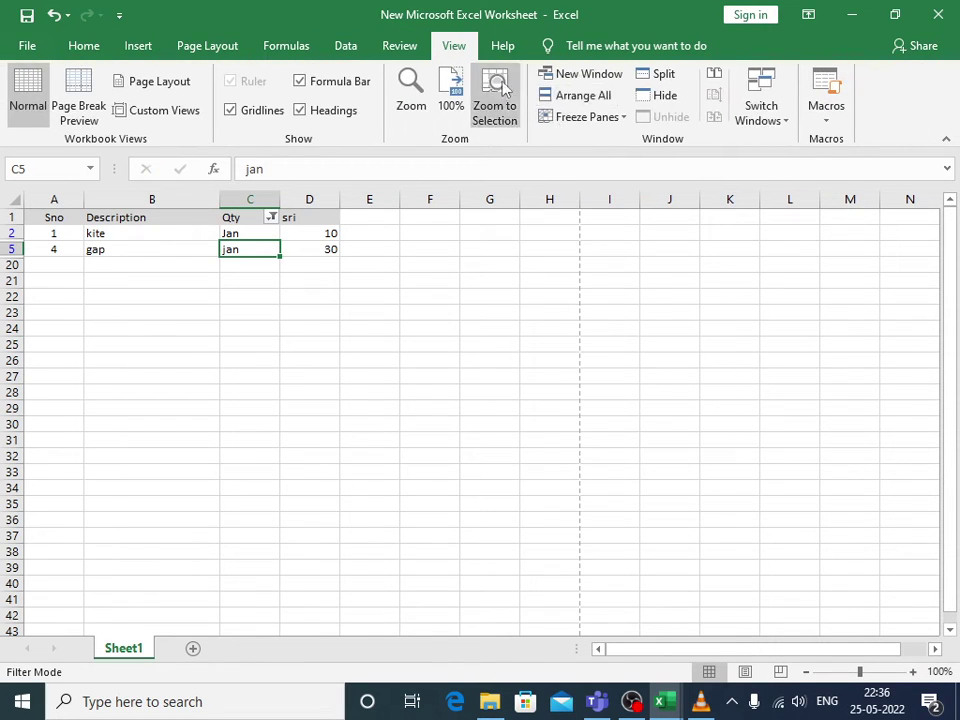
pyautogui.click(82, 100)
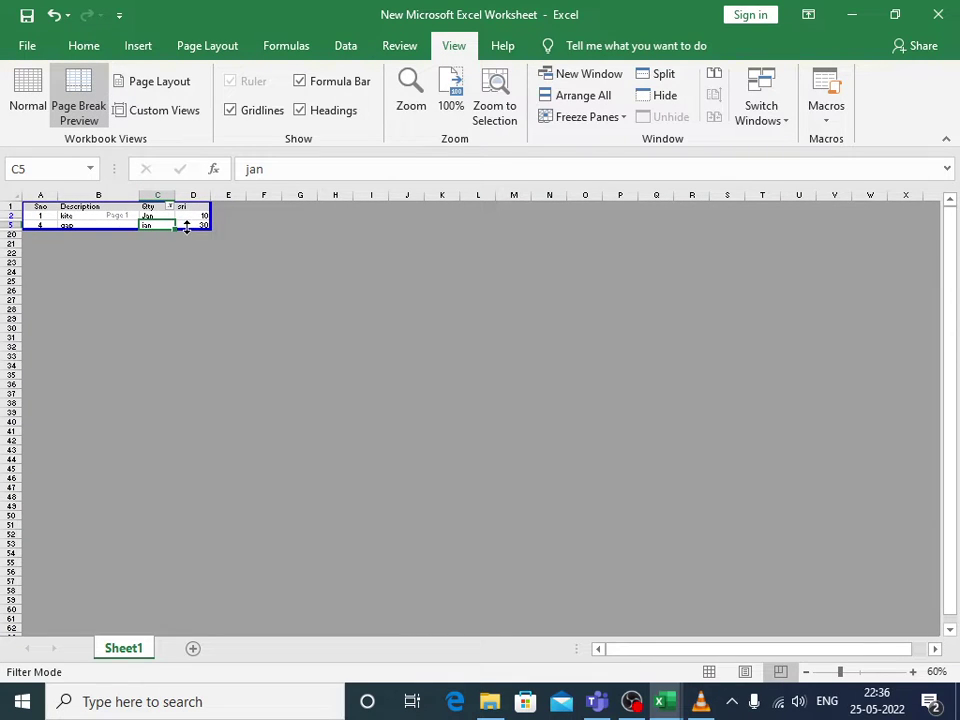
pyautogui.moveTo(186, 227); pyautogui.dragTo(194, 248)
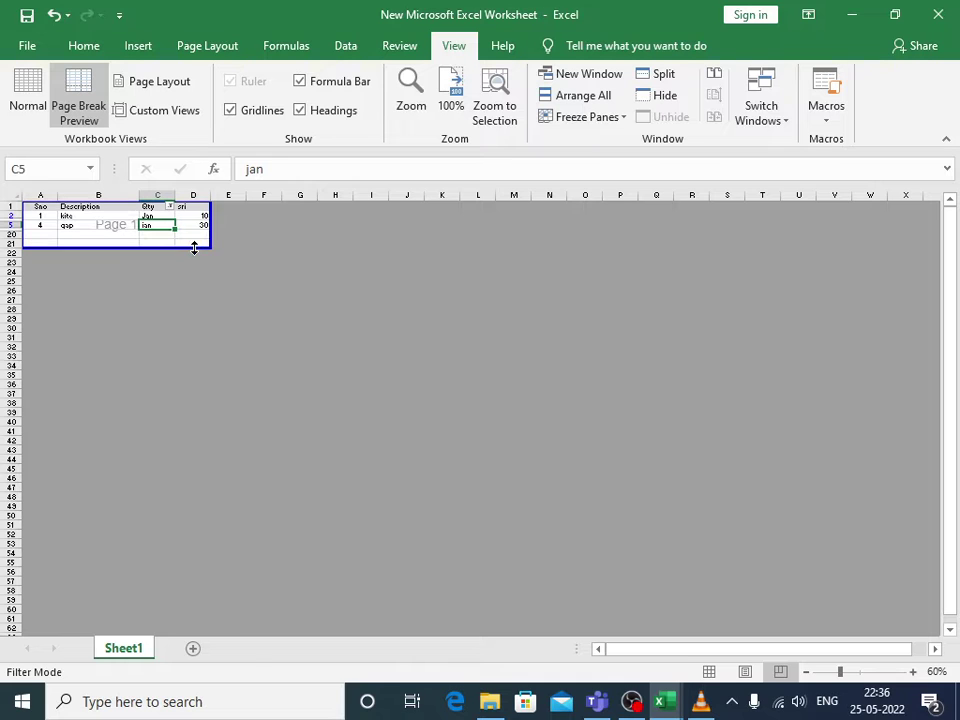
pyautogui.click(34, 103)
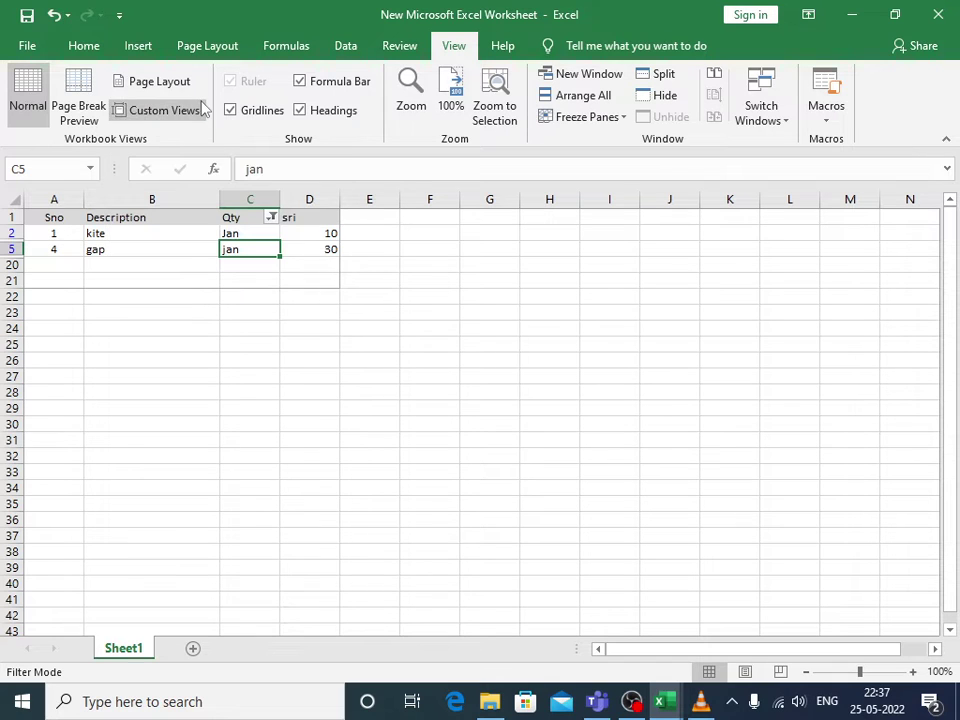
# - Look over the help and community commands and the workbook's file options
pyautogui.click(490, 56)
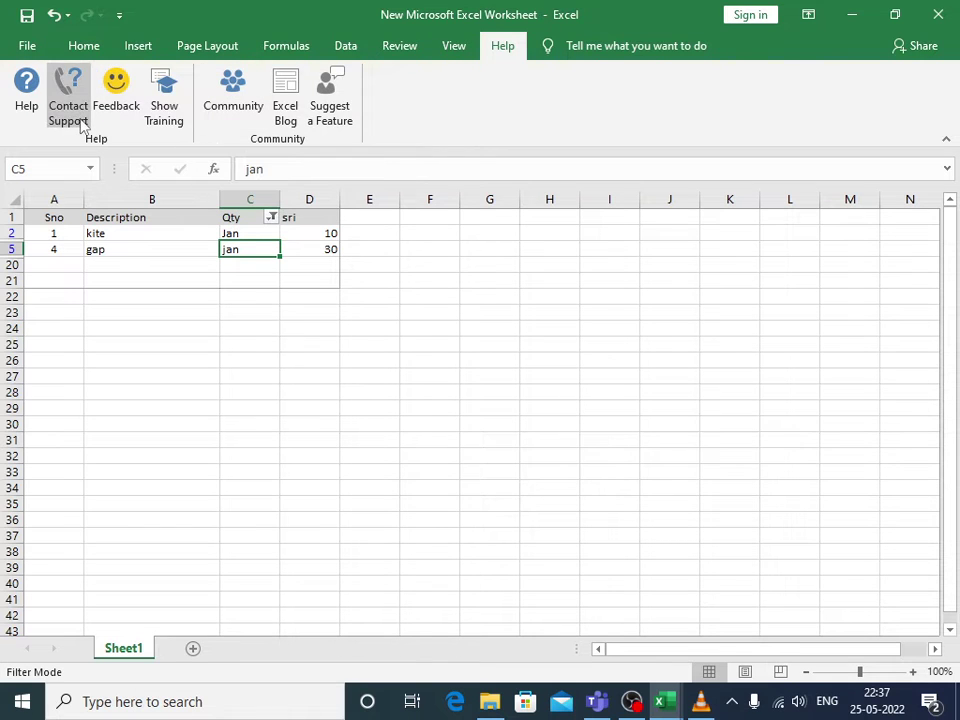
pyautogui.click(29, 47)
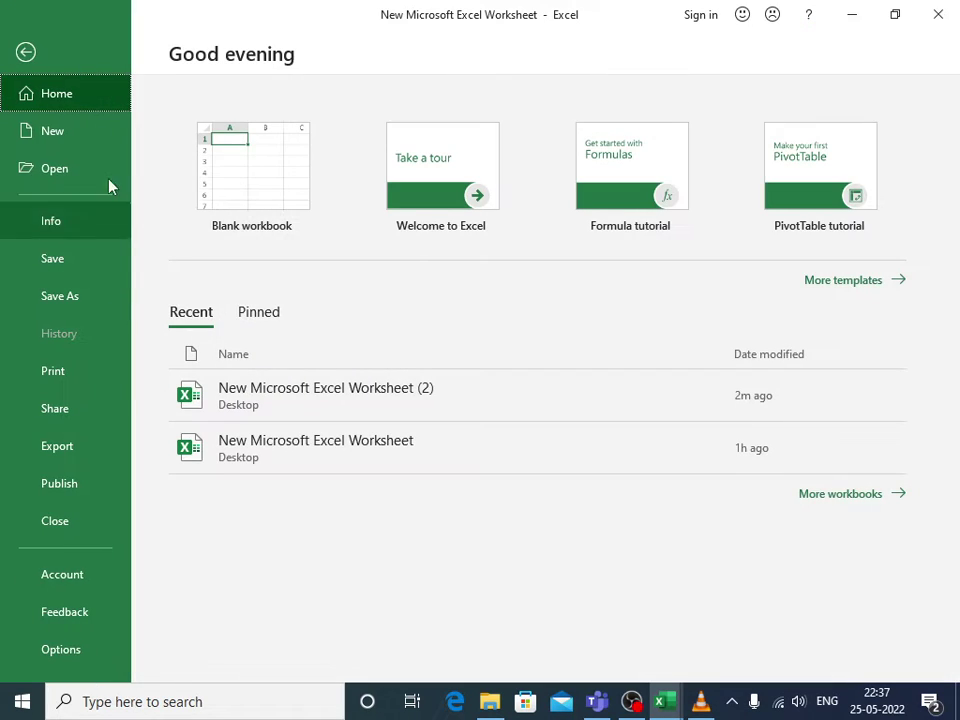
pyautogui.press('Escape')
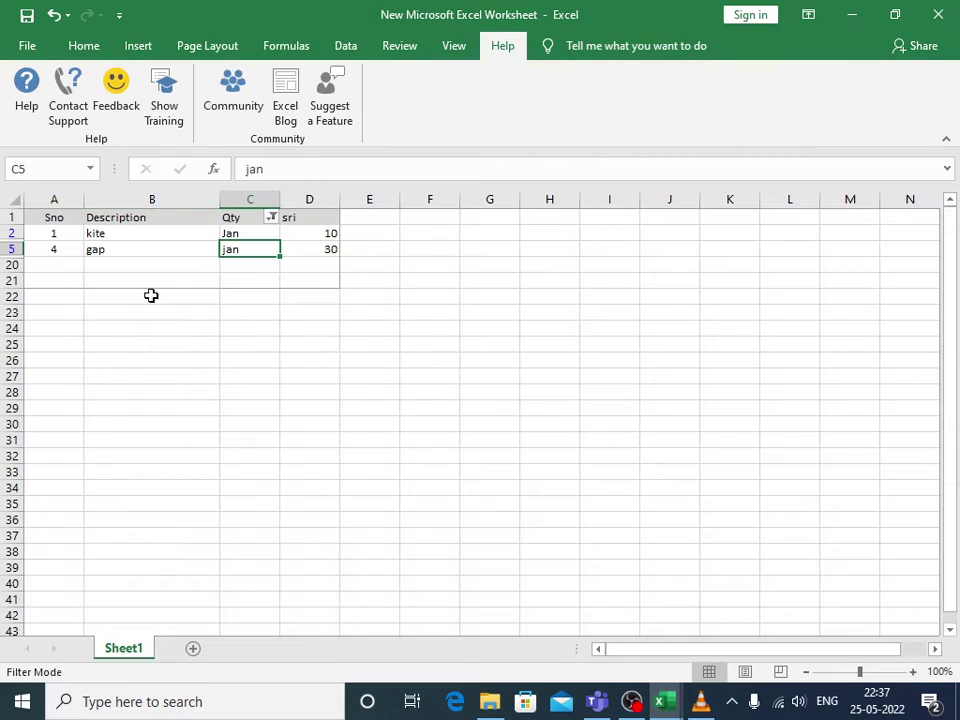
# - Demonstrate selection by picking cells B27 and D26, the whole of row 1, column A and cell B25
pyautogui.click(163, 371)
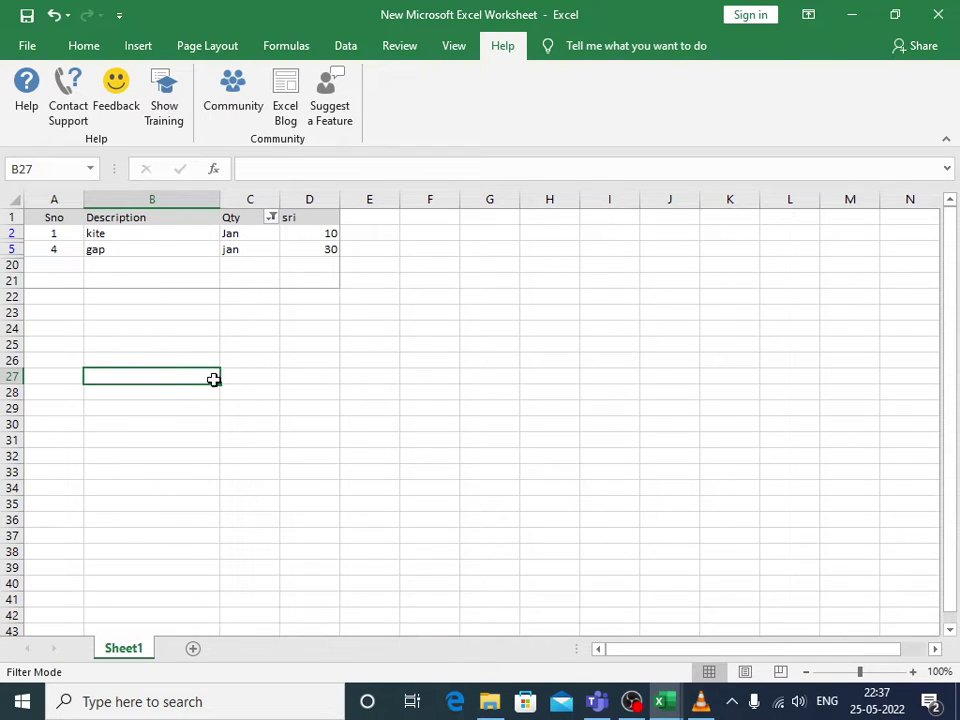
pyautogui.click(302, 364)
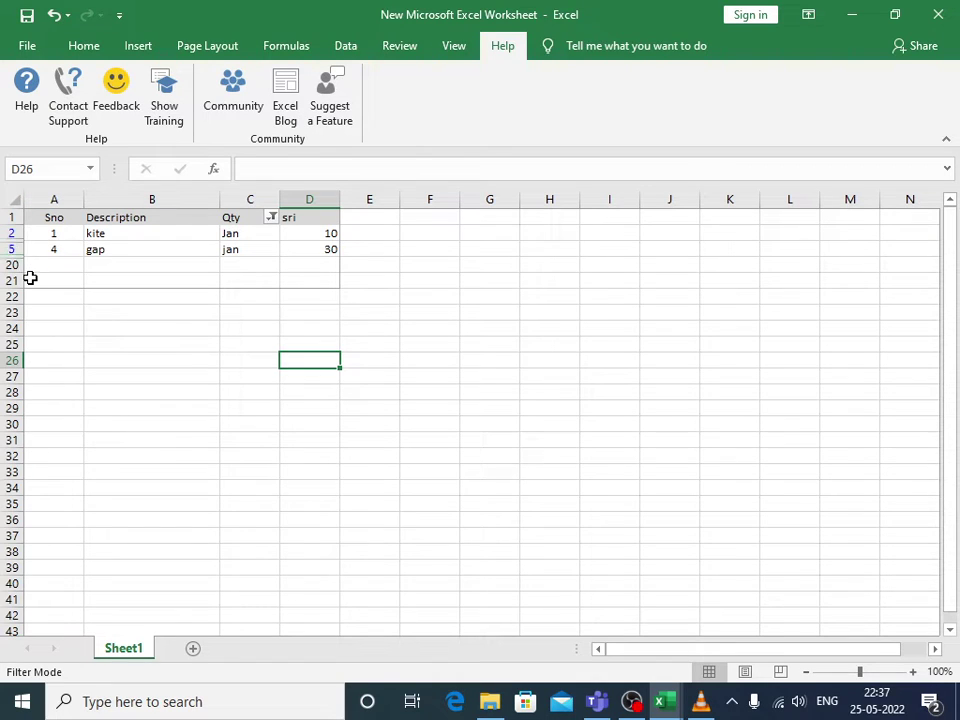
pyautogui.click(12, 217)
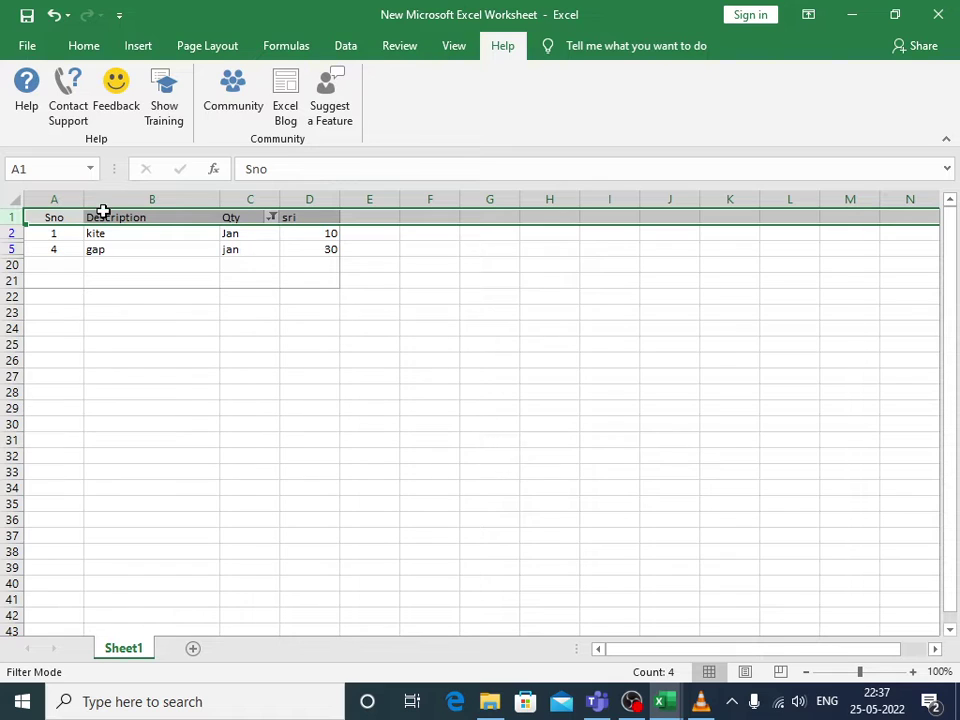
pyautogui.click(60, 190)
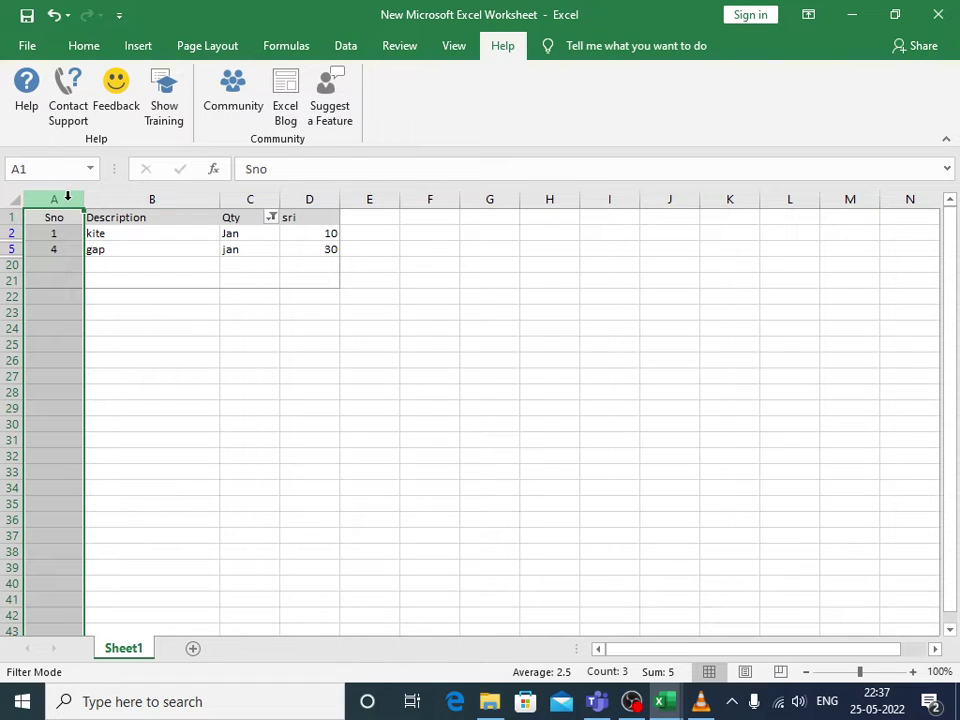
pyautogui.click(124, 346)
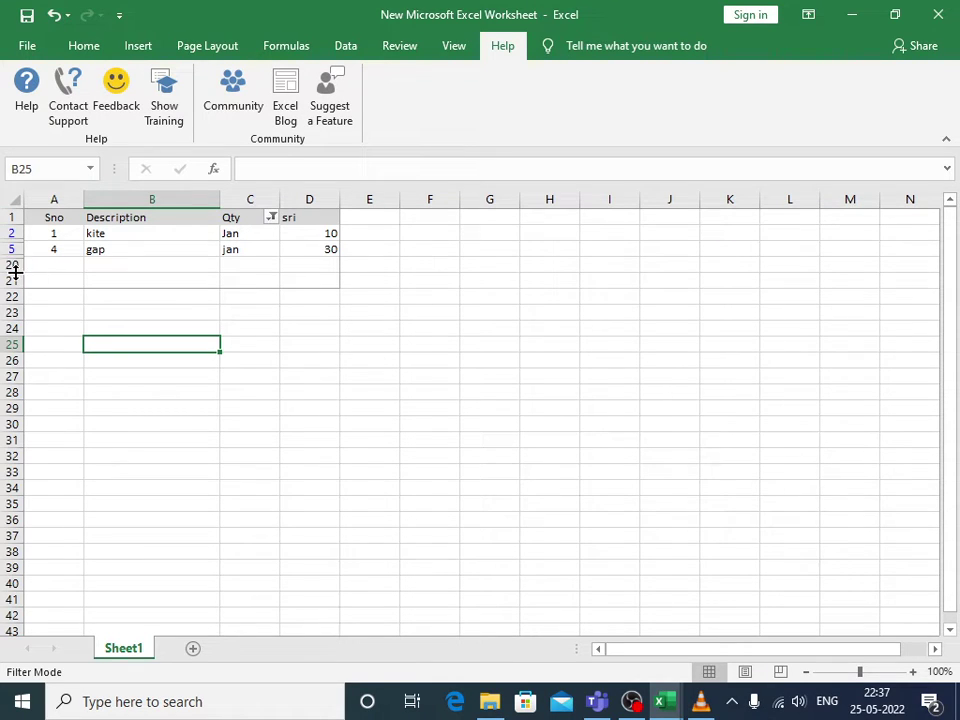
# - Try to unhide the hidden rows across the entire worksheet, and clear the full-sheet selection
pyautogui.click(11, 199)
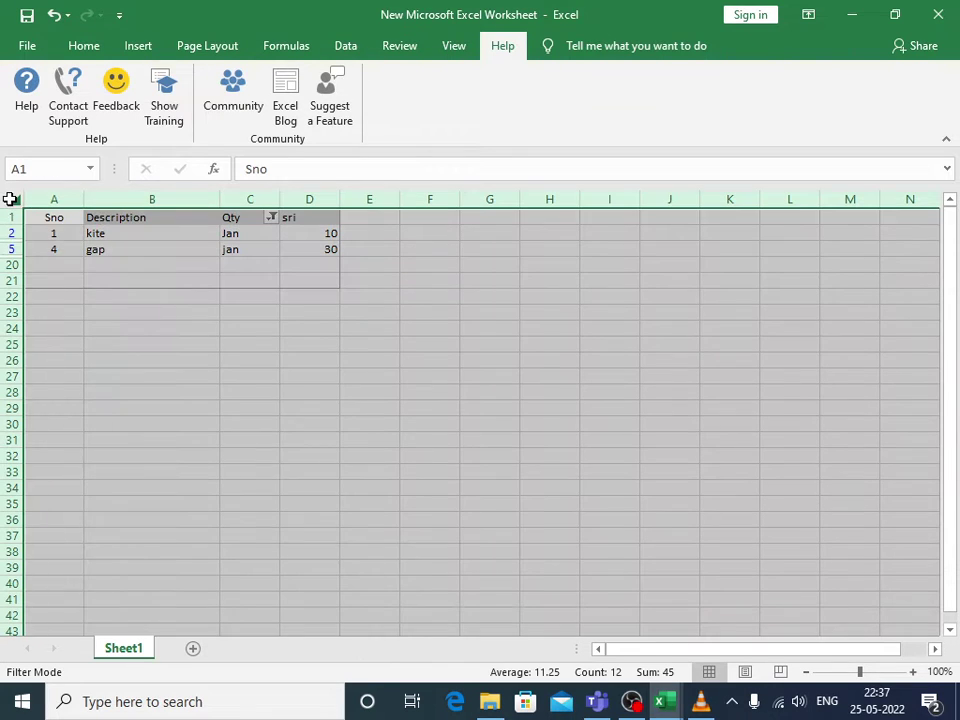
pyautogui.rightClick(12, 257)
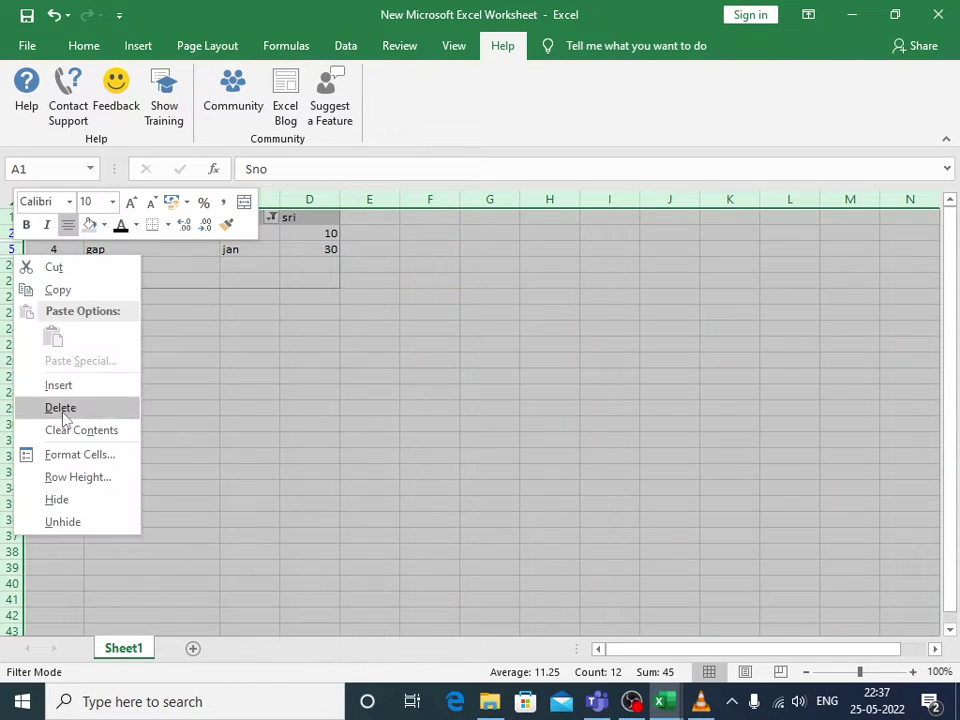
pyautogui.click(85, 521)
pyautogui.moveTo(114, 474); pyautogui.dragTo(129, 454)
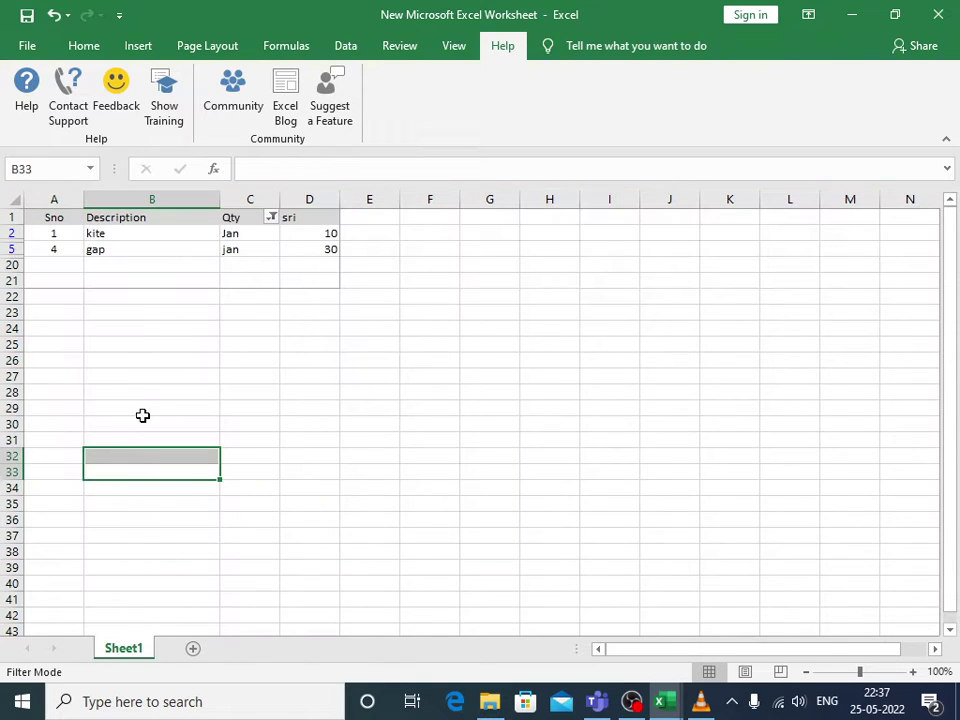
# - With the entire worksheet selected, look over the formatting, formula, data, review and page layout commands, and clear the selection
pyautogui.click(14, 202)
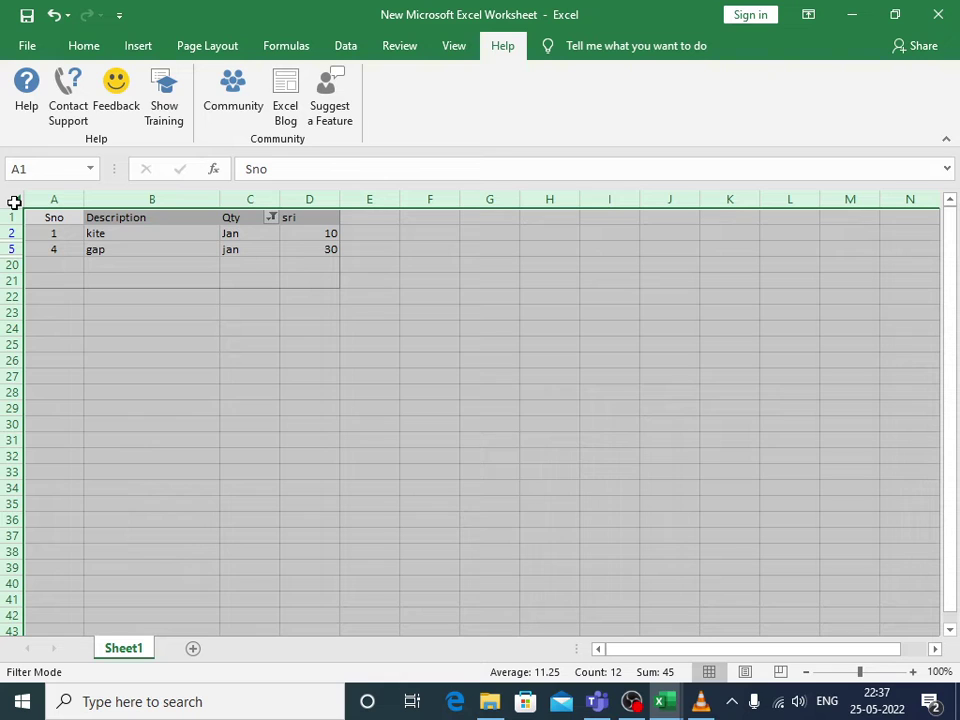
pyautogui.click(80, 46)
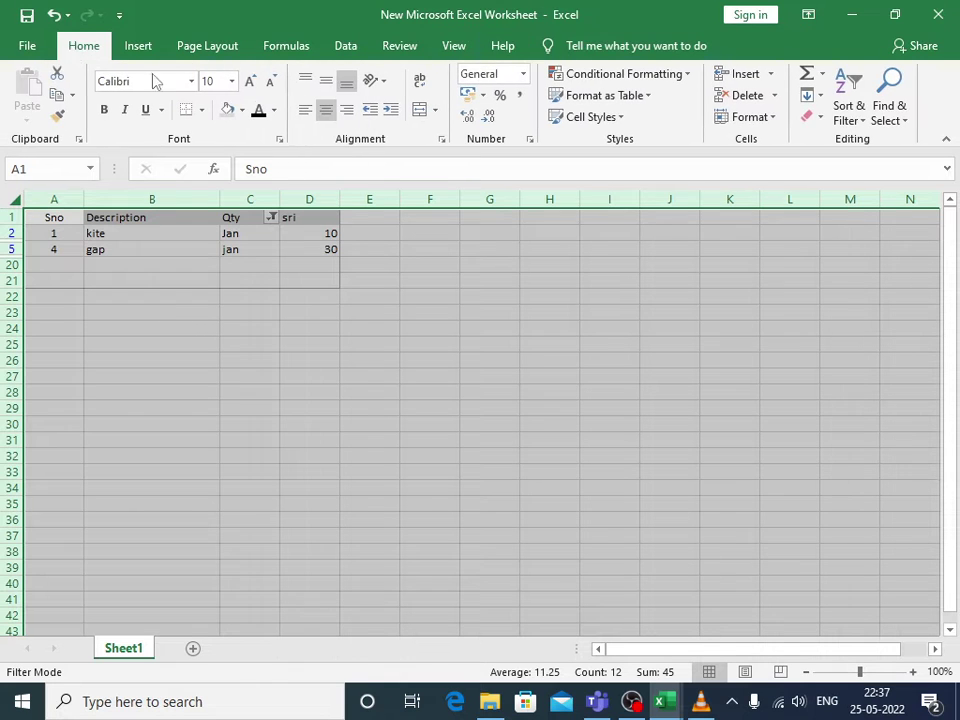
pyautogui.click(294, 47)
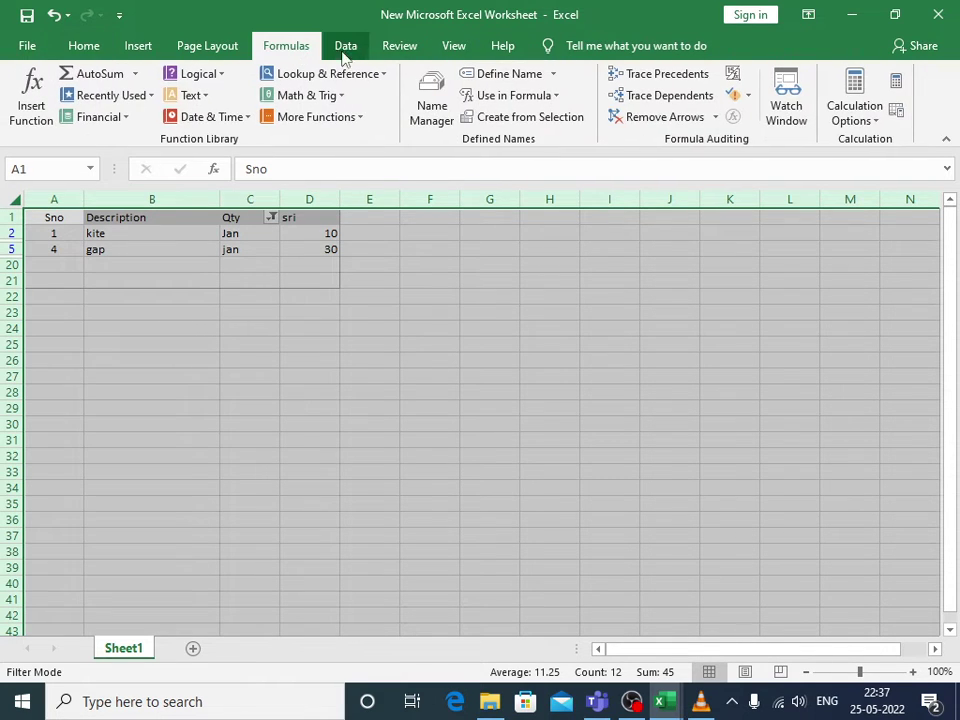
pyautogui.click(344, 52)
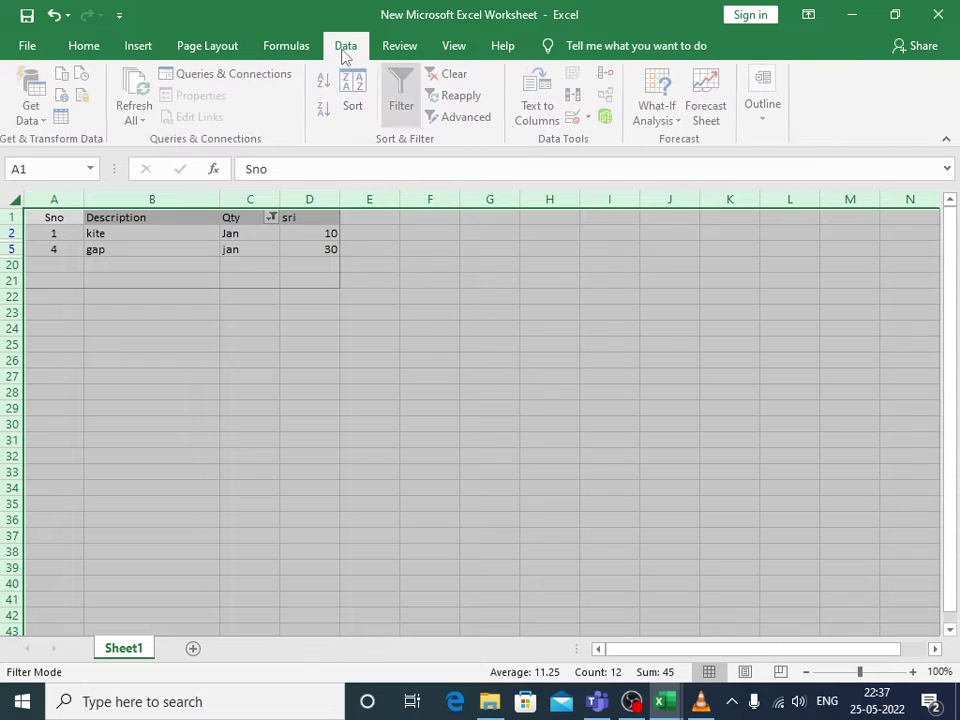
pyautogui.click(399, 50)
pyautogui.click(81, 47)
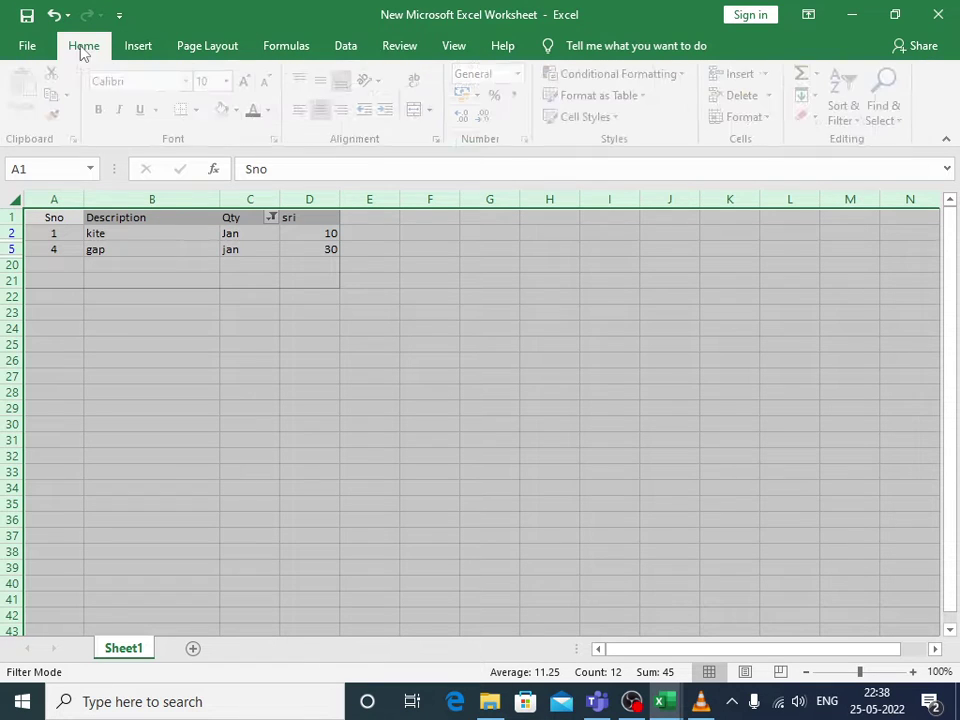
pyautogui.click(345, 52)
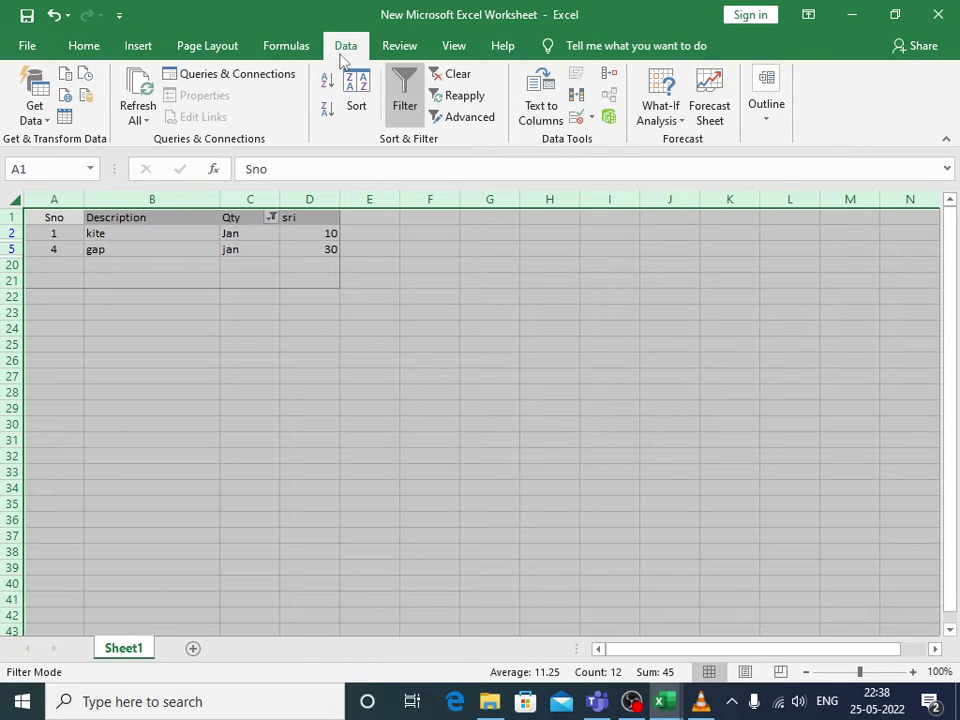
pyautogui.click(290, 48)
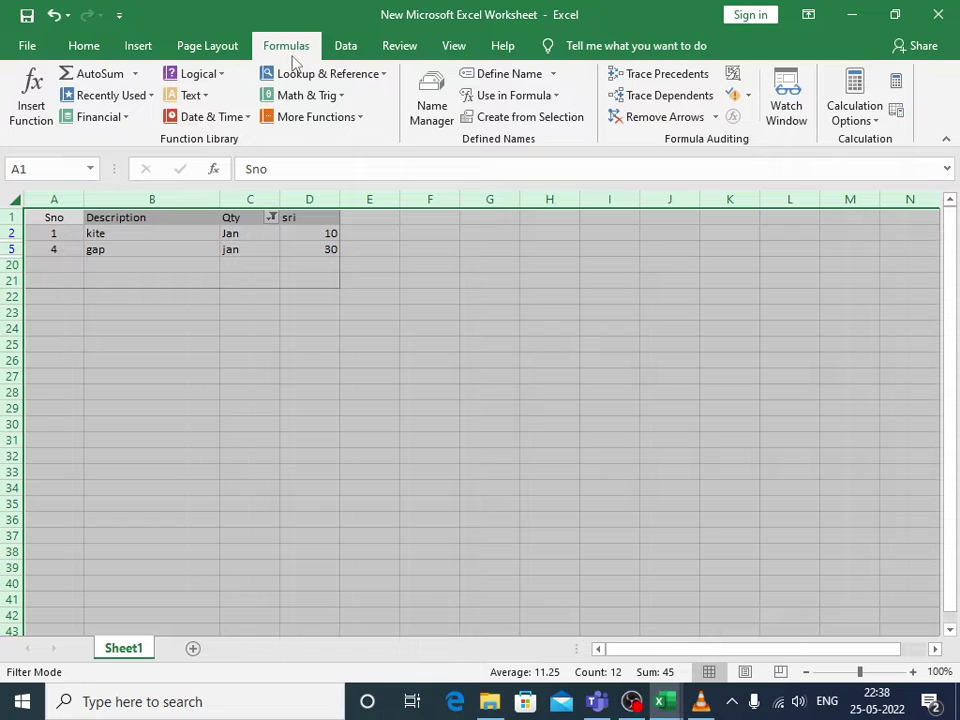
pyautogui.click(208, 52)
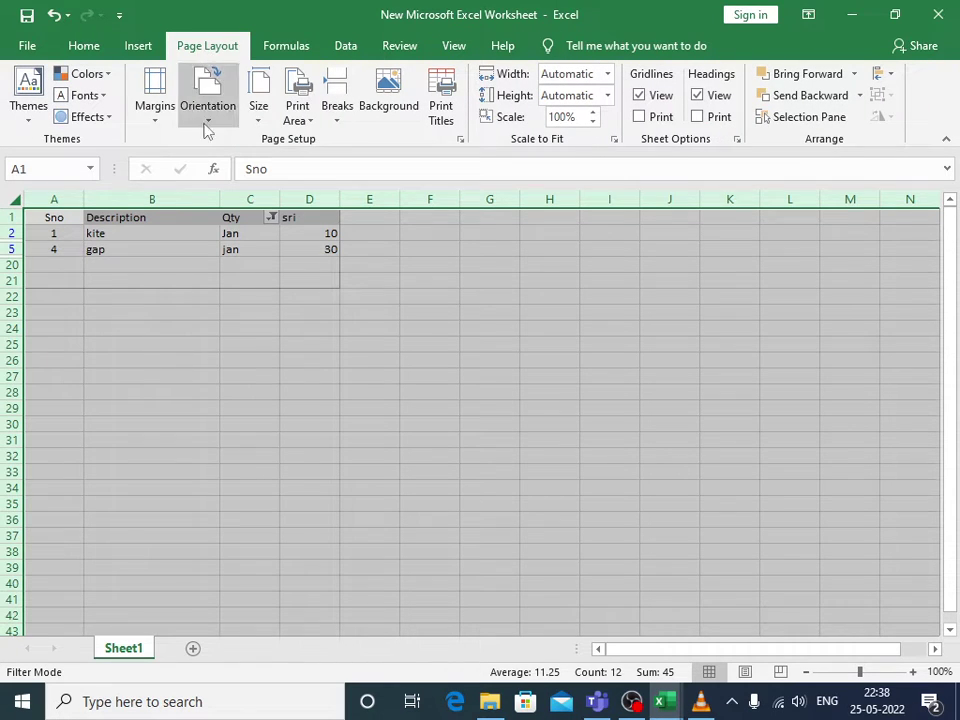
pyautogui.moveTo(150, 296)
pyautogui.mouseDown()
pyautogui.moveTo(150, 304)
pyautogui.moveTo(156, 291)
pyautogui.mouseUp()
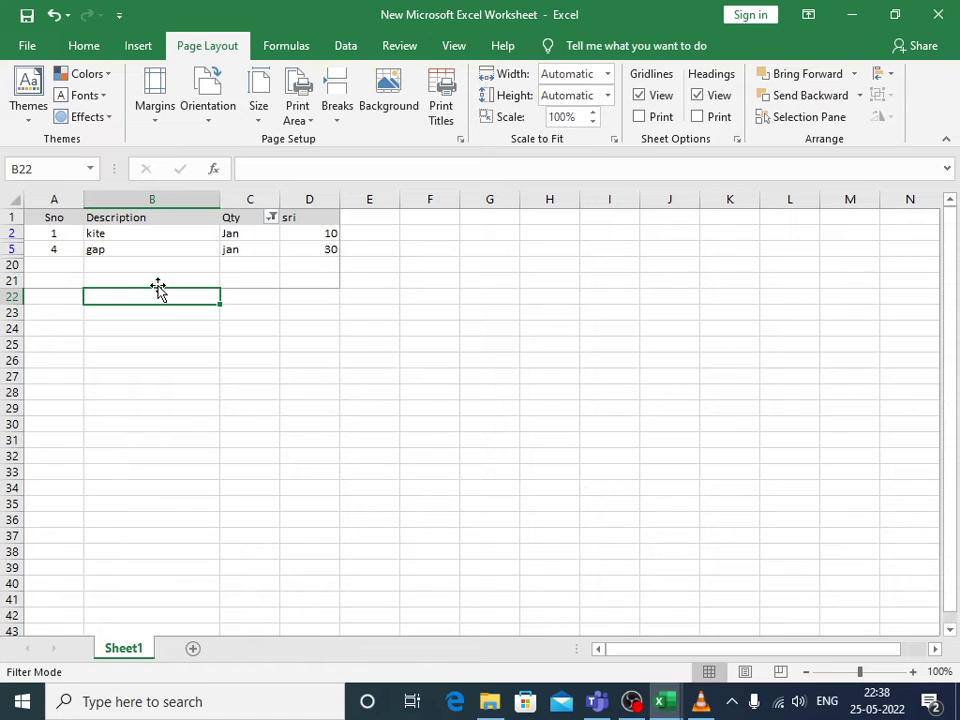
# - Fill the header cells A1:D1 with a darker grey background colour
pyautogui.click(40, 217)
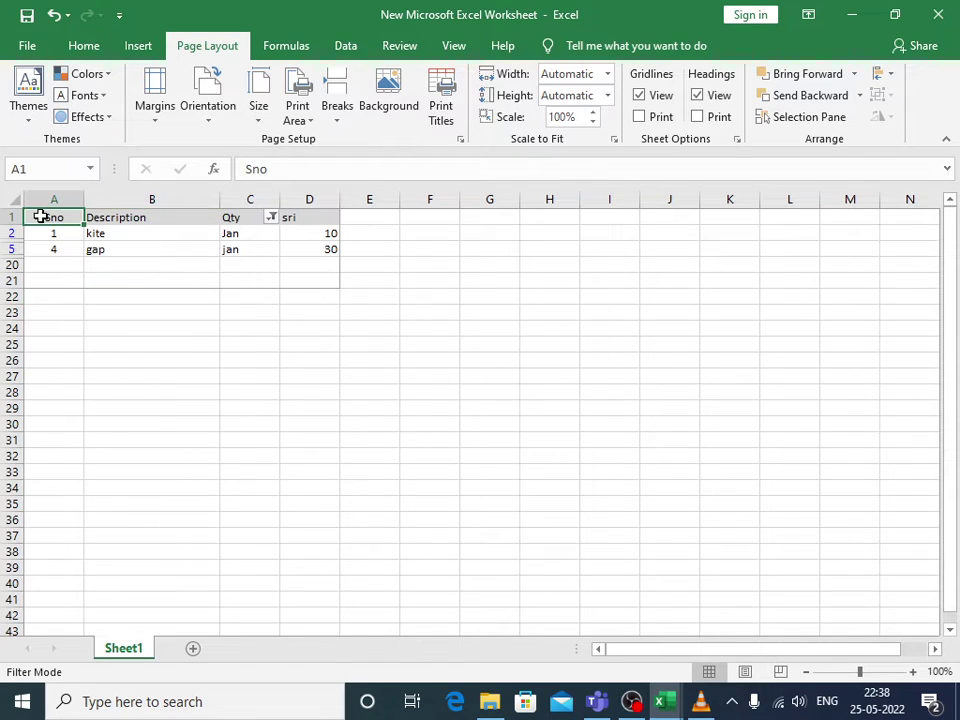
pyautogui.moveTo(40, 217); pyautogui.dragTo(310, 225)
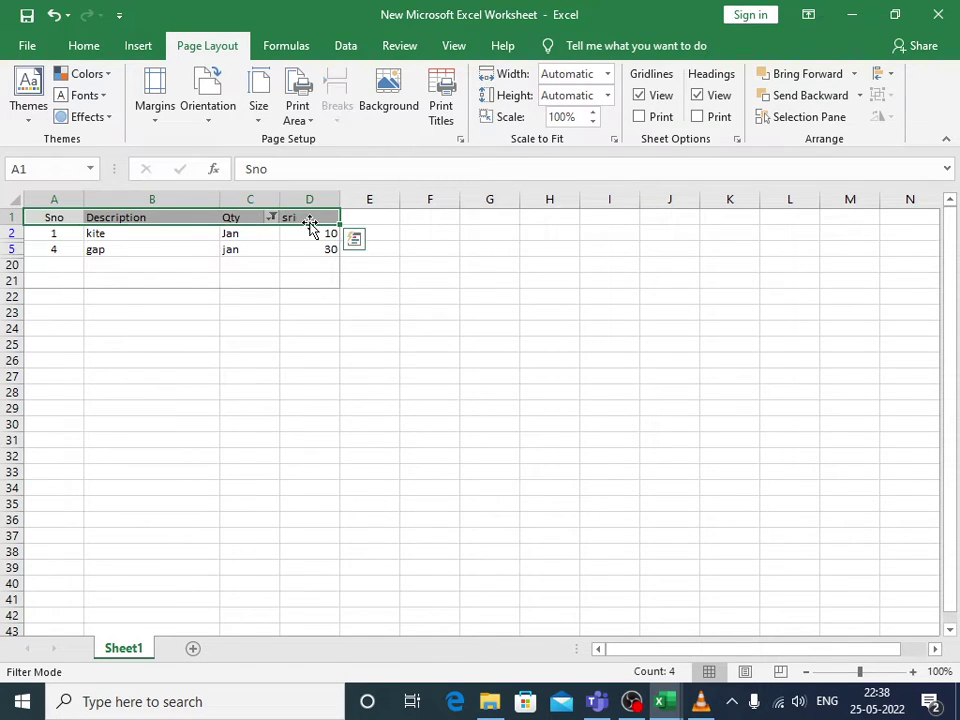
pyautogui.click(83, 46)
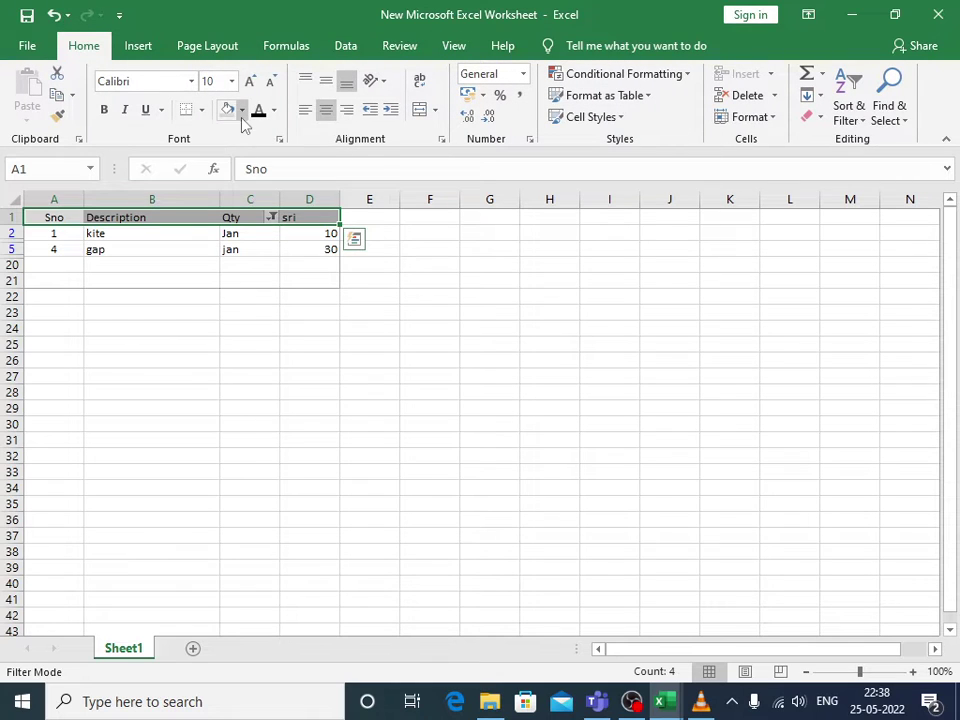
pyautogui.click(241, 110)
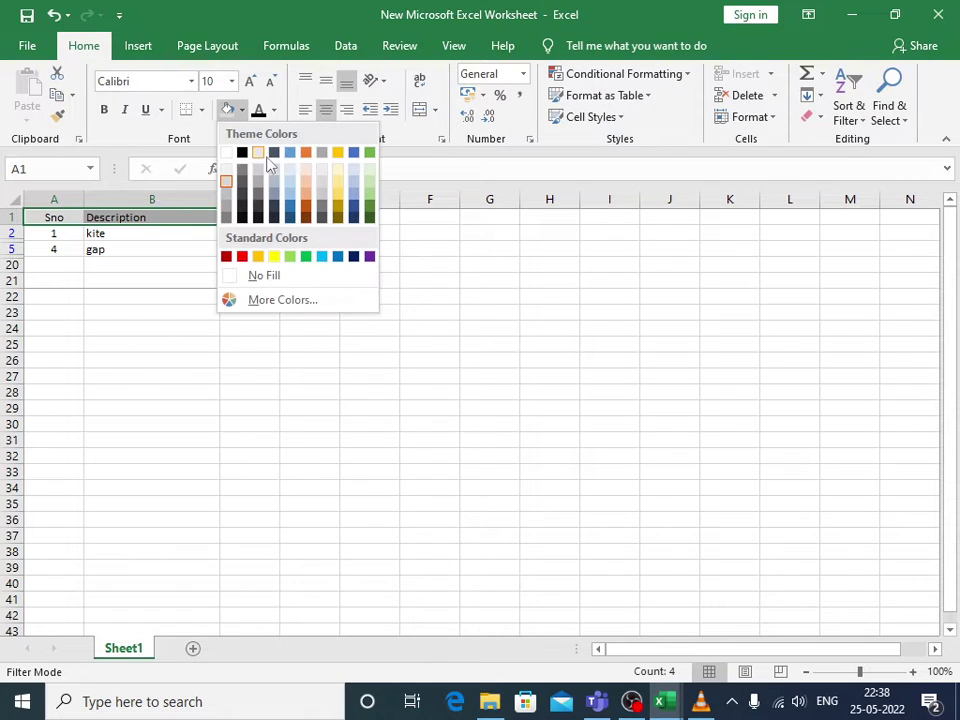
pyautogui.click(232, 193)
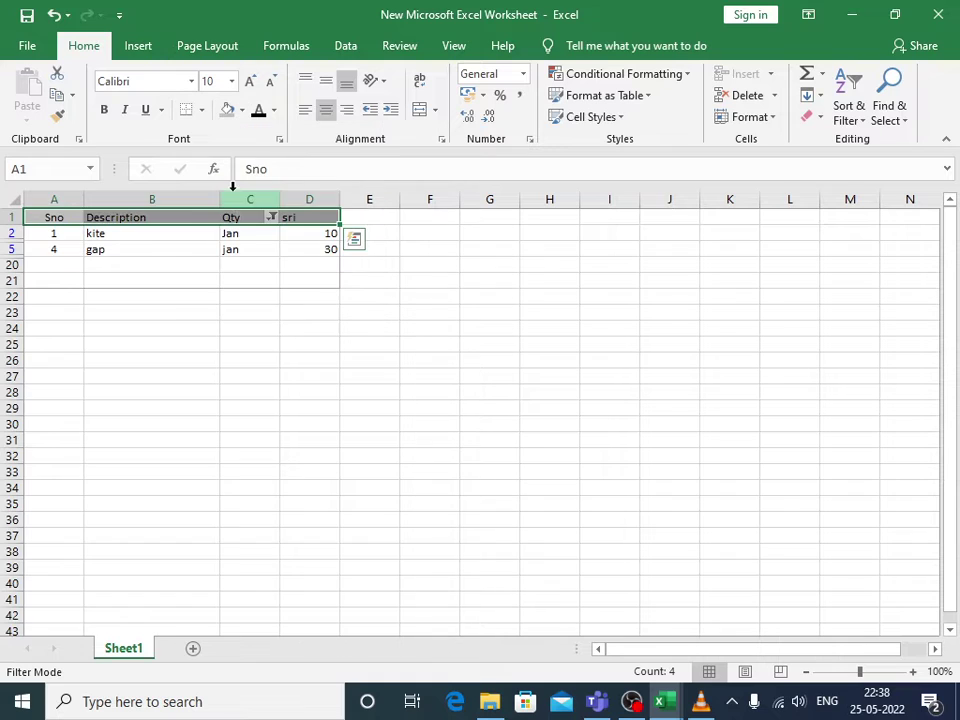
pyautogui.click(189, 306)
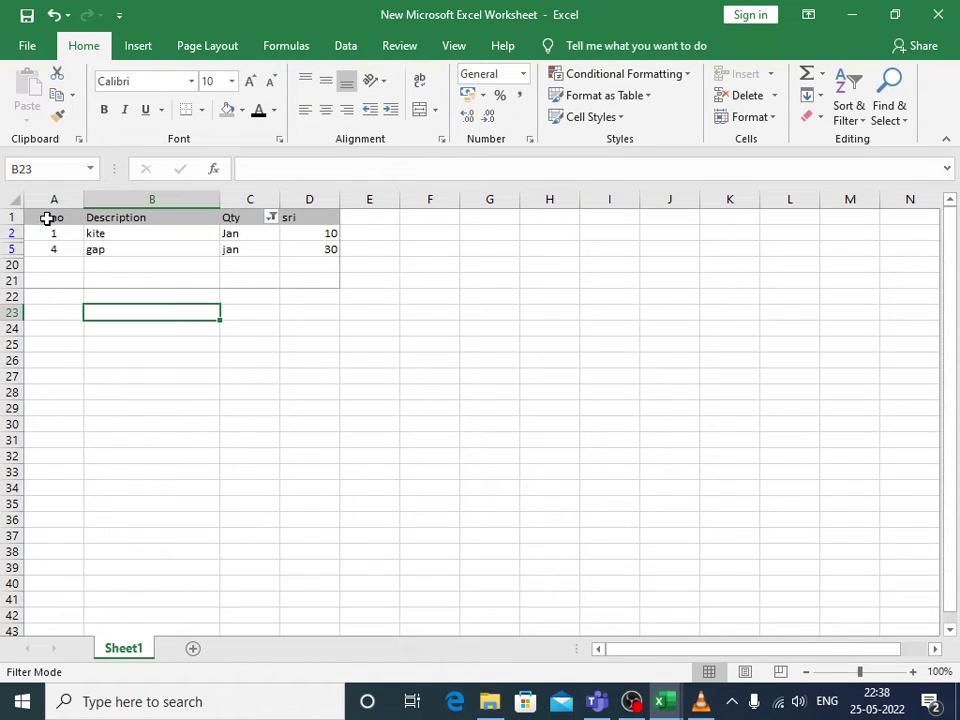
# - Demonstrate selecting a small range starting at A1 and the entire worksheet, clearing each selection by picking B22
pyautogui.moveTo(47, 216); pyautogui.dragTo(110, 233)
pyautogui.click(101, 296)
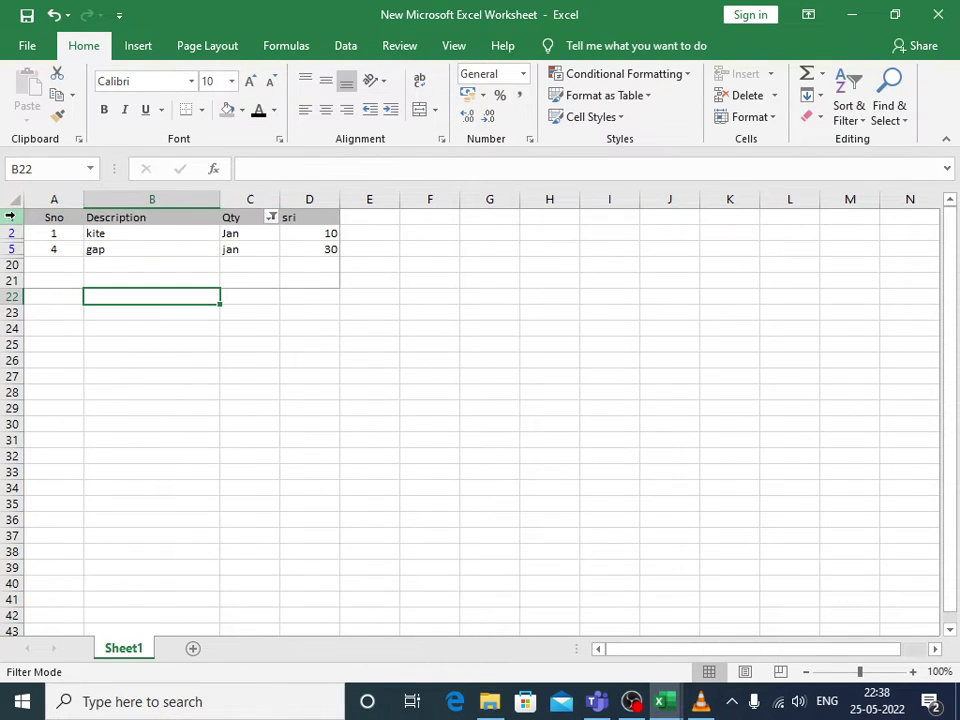
pyautogui.click(15, 201)
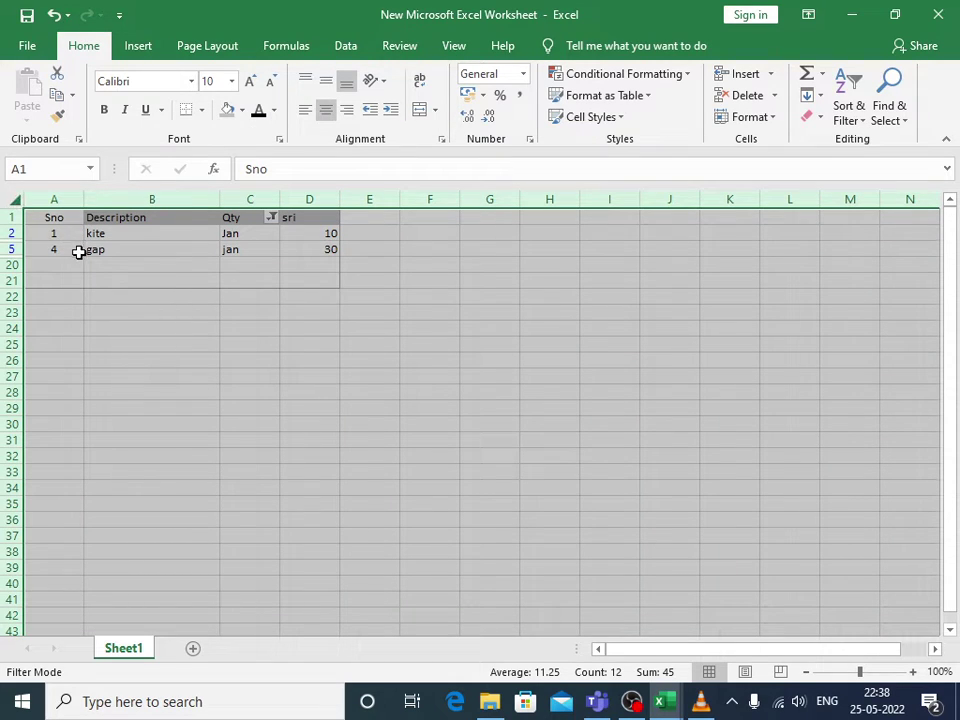
pyautogui.click(176, 296)
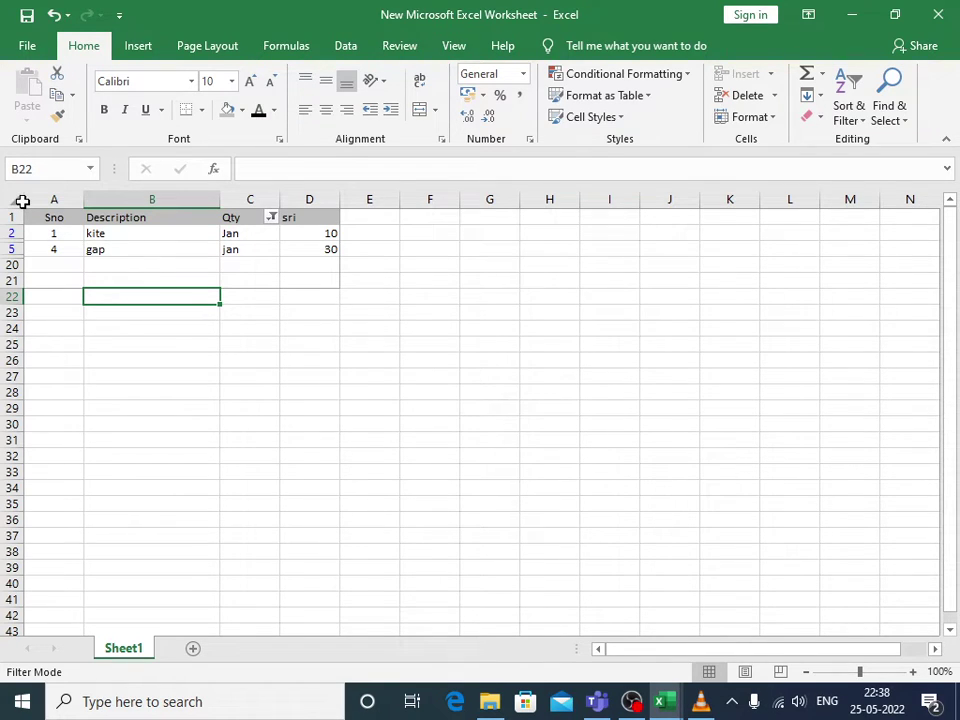
# - Set the font of the entire worksheet to Futura bk bt at size 10
pyautogui.click(7, 201)
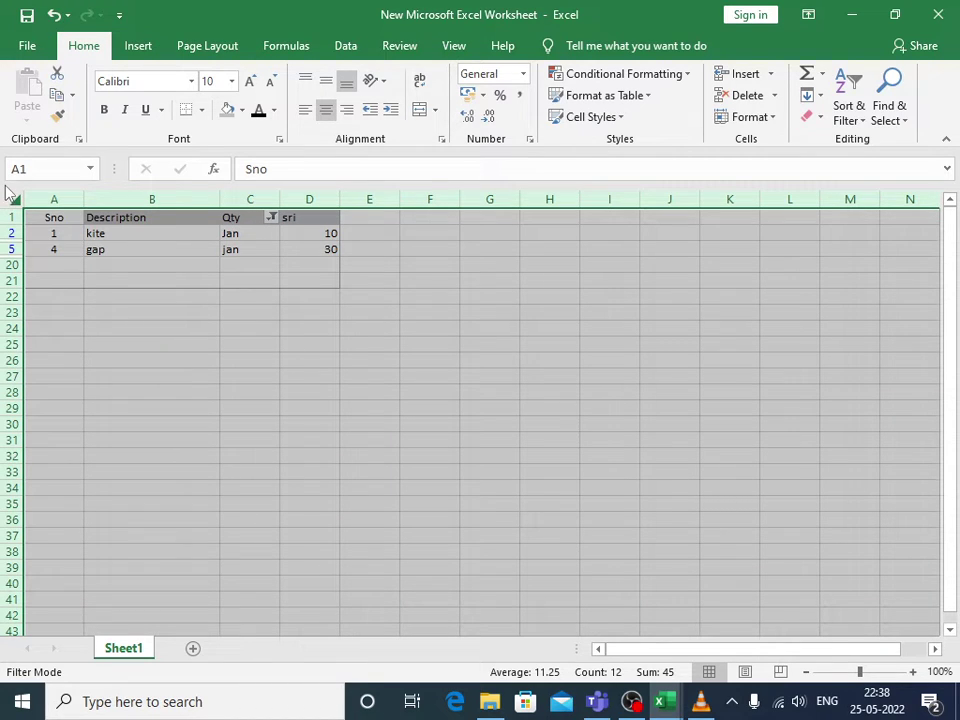
pyautogui.click(191, 81)
pyautogui.scroll(-2, 227, 285)
pyautogui.scroll(-7, 236, 310)
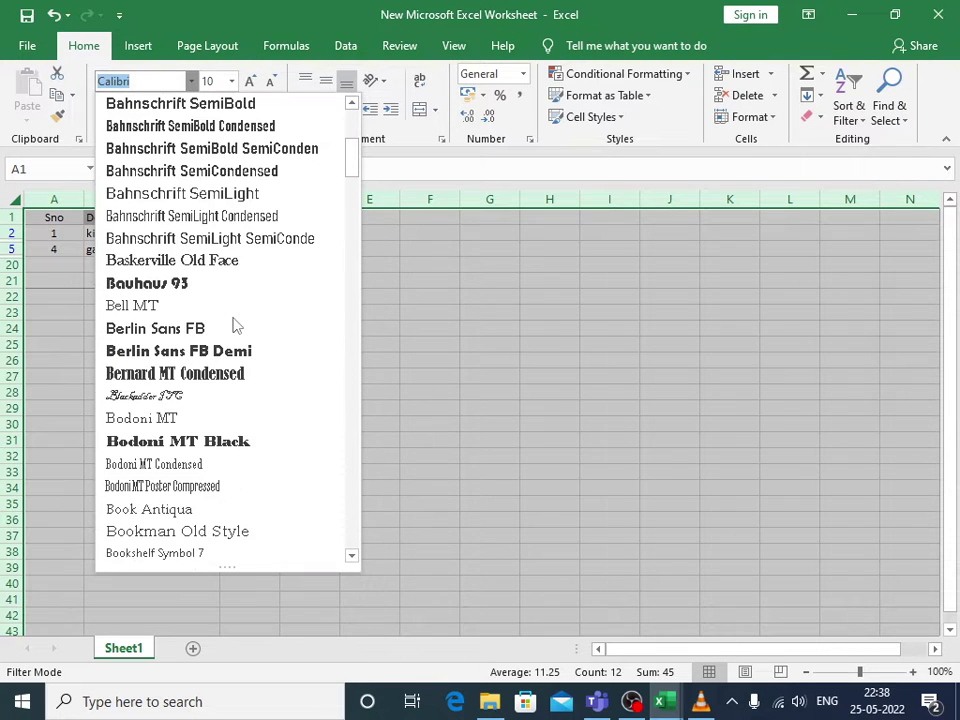
pyautogui.scroll(8, 236, 320)
pyautogui.scroll(1, 236, 320)
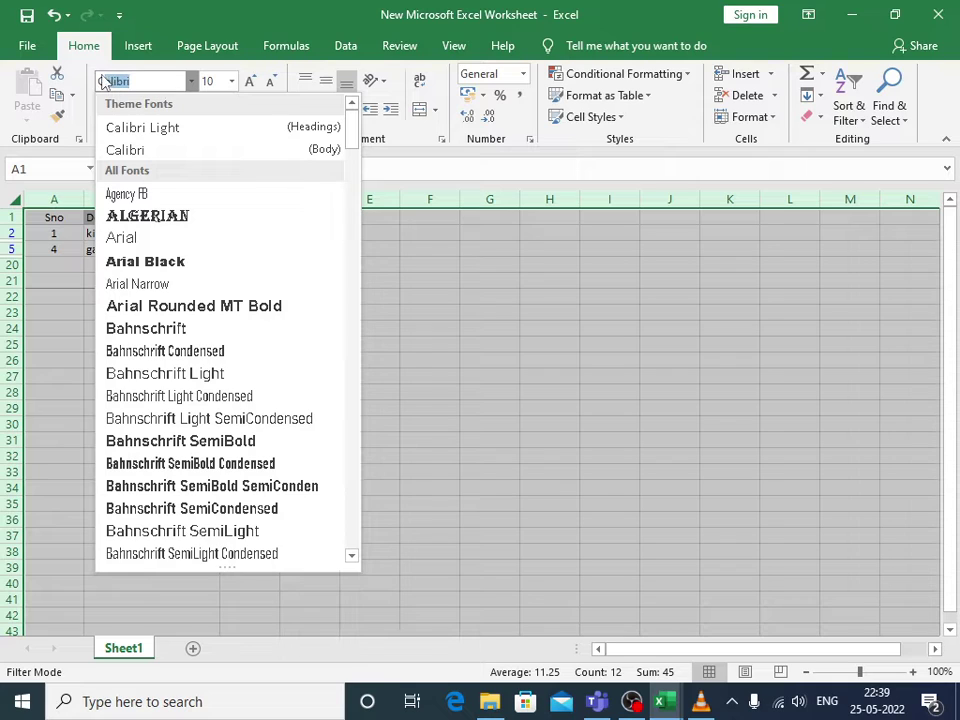
pyautogui.write('Futura bk bt')
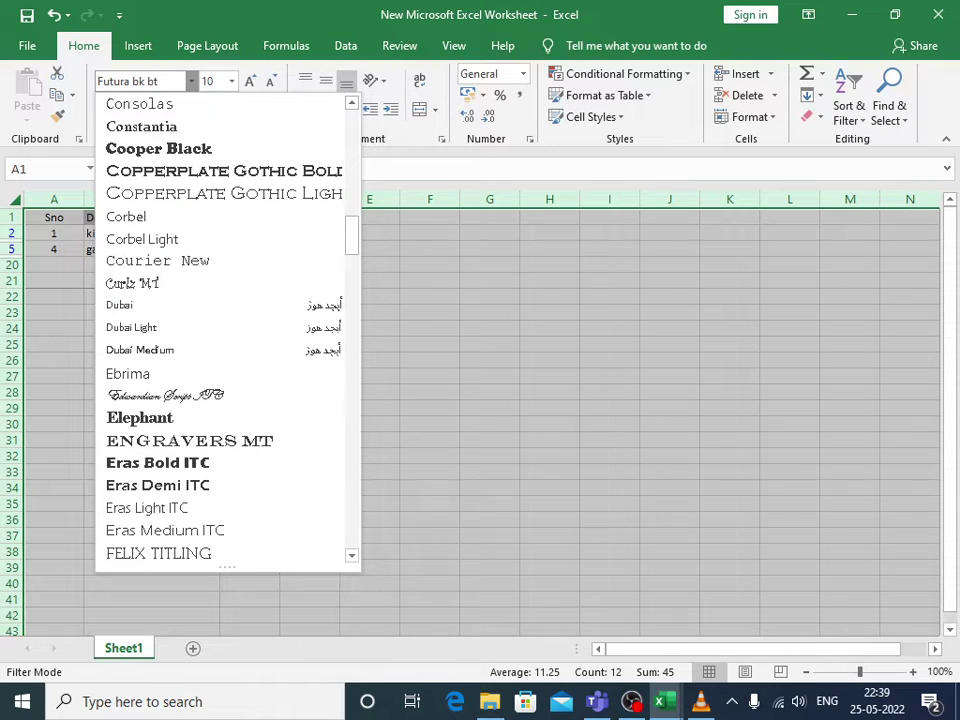
pyautogui.press('Tab')
pyautogui.write('1')
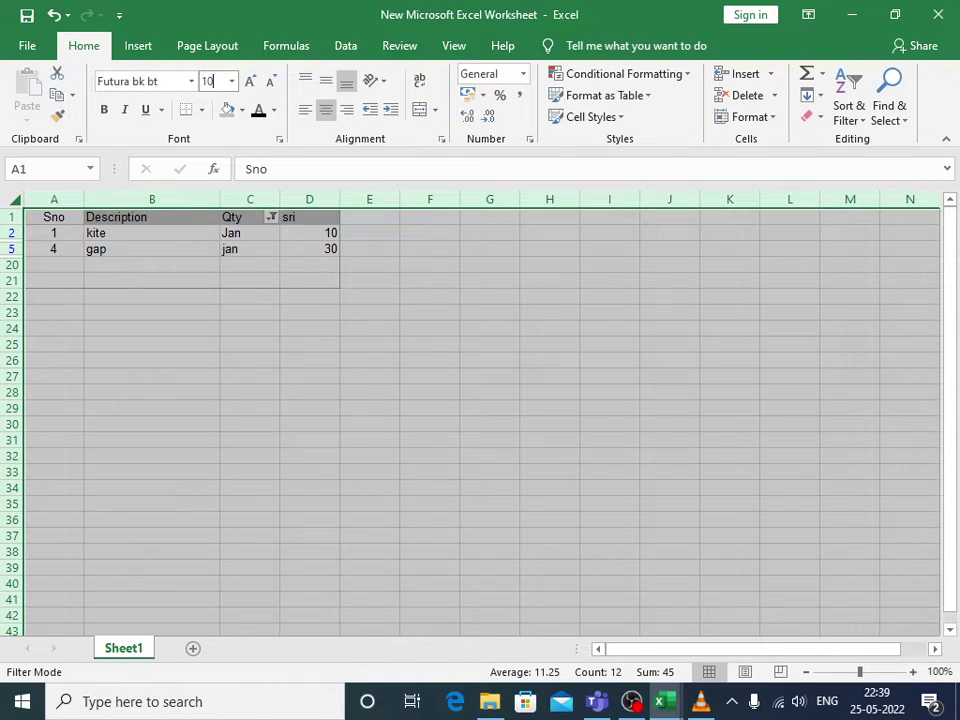
pyautogui.press('Return')
# - Change the font of the entire worksheet to the Calibri body font
pyautogui.click(191, 81)
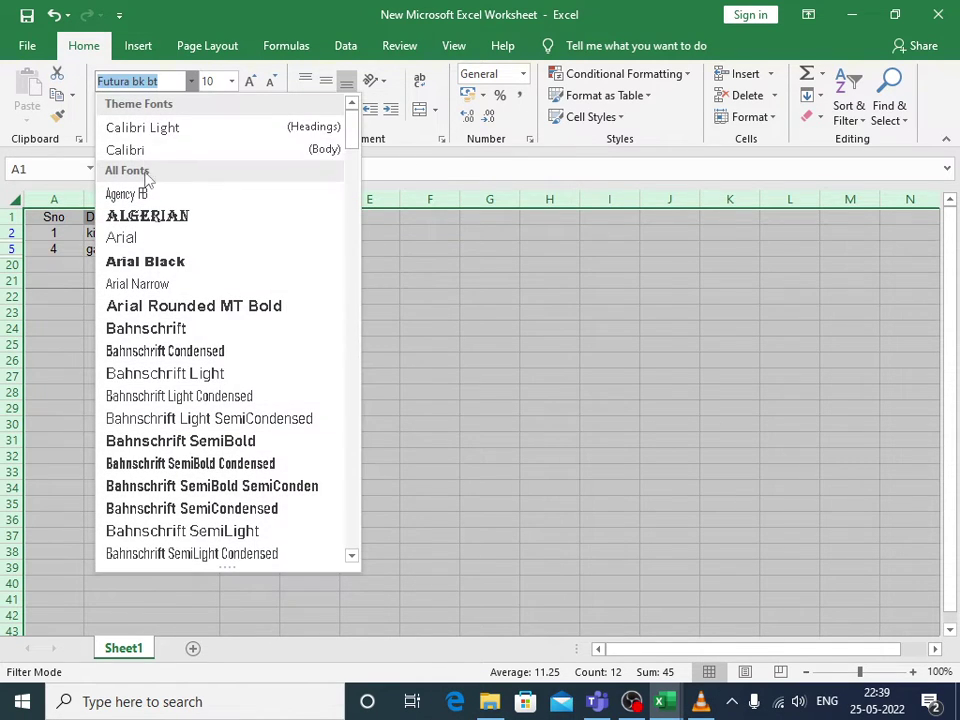
pyautogui.click(140, 150)
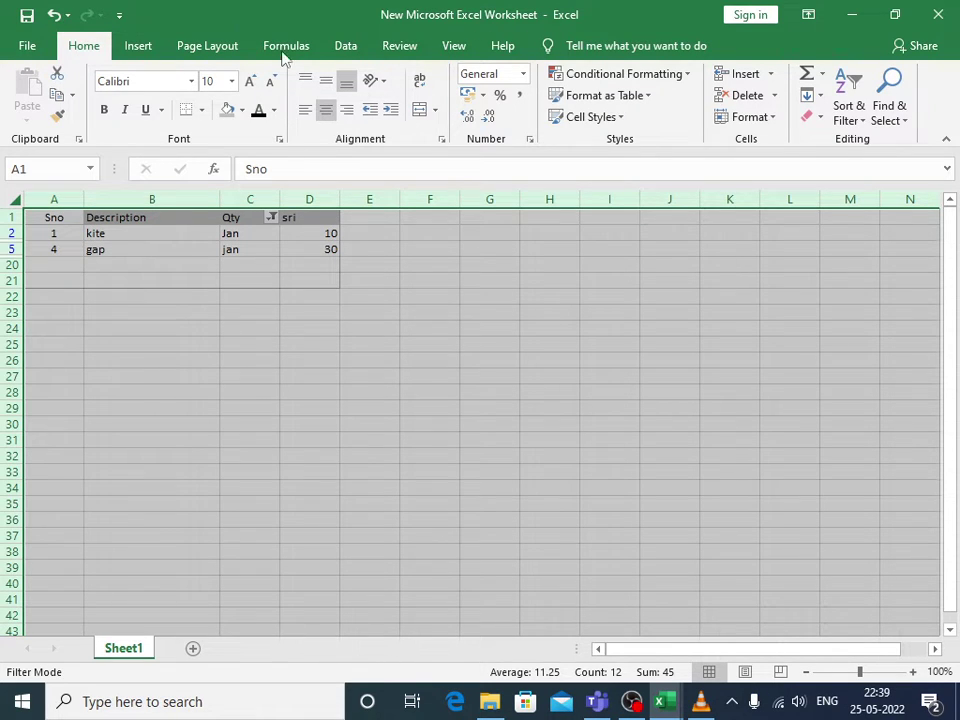
# - In Page Setup, scale the printout to fit 1 page wide by 10 tall and set the paper size to A4
pyautogui.click(192, 50)
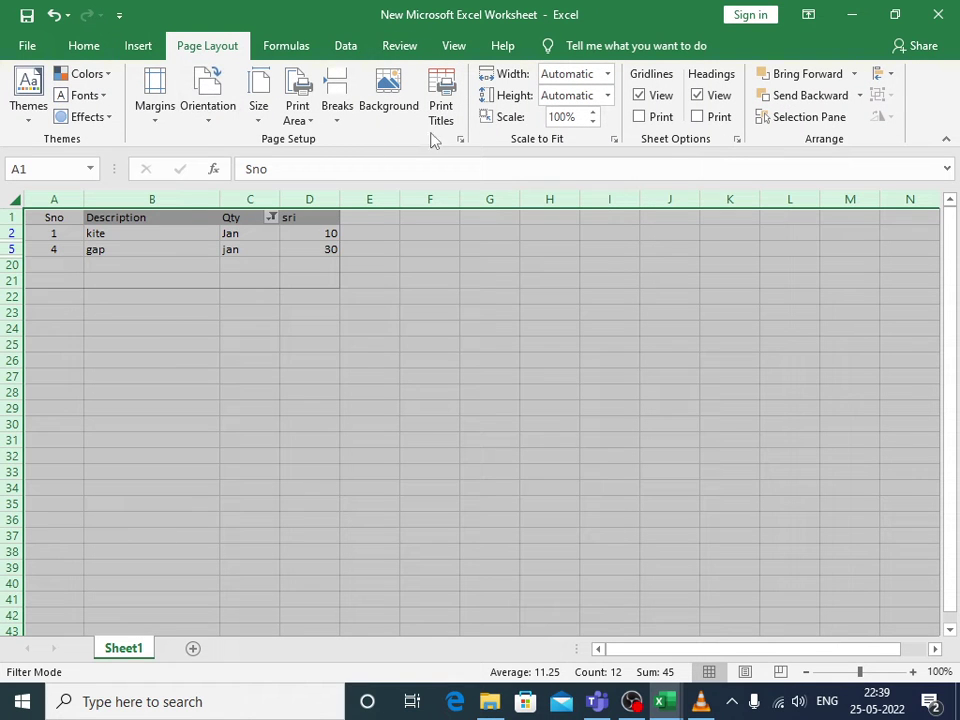
pyautogui.click(460, 139)
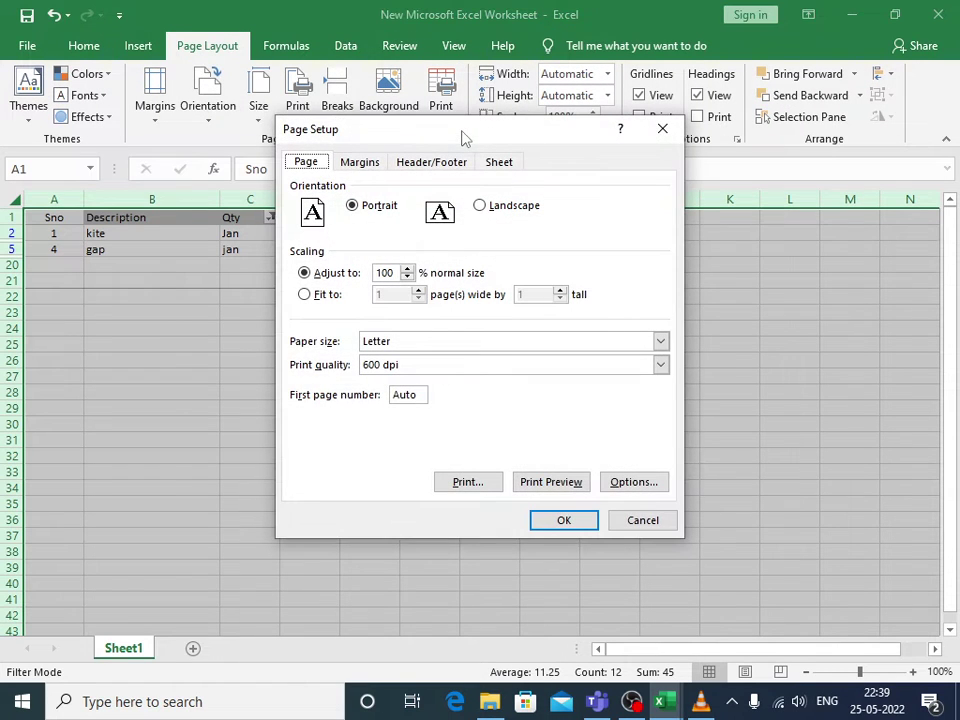
pyautogui.click(304, 294)
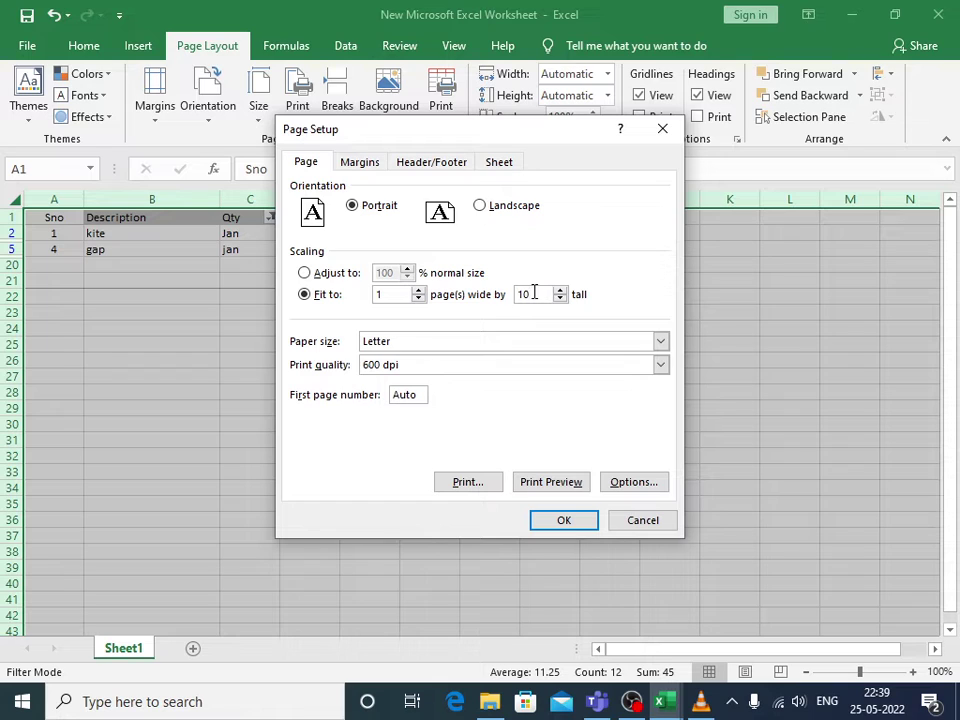
pyautogui.click(505, 344)
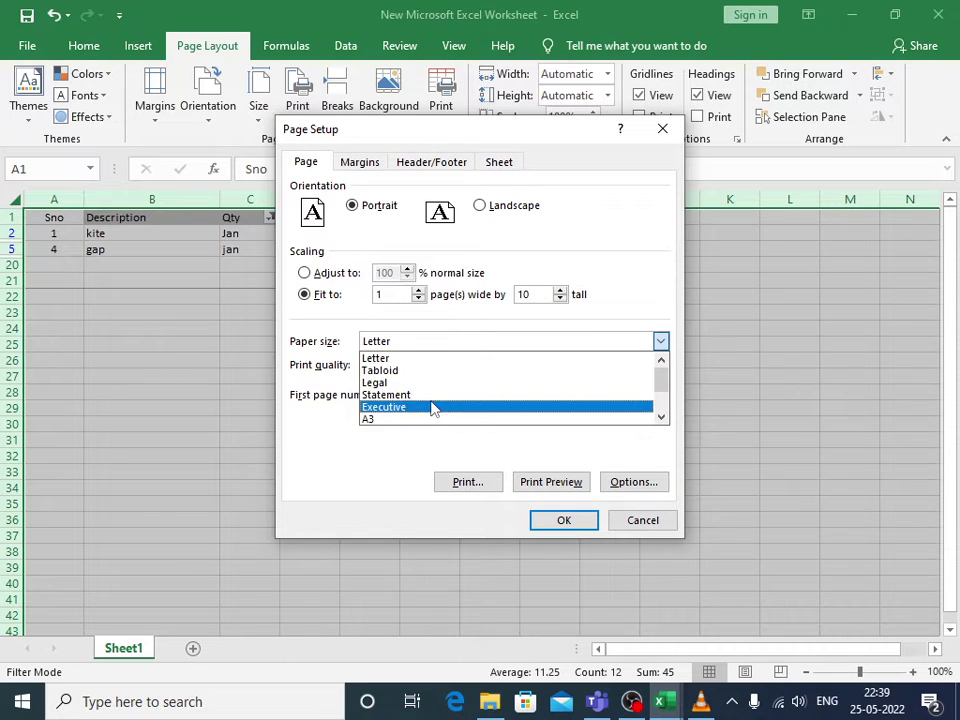
pyautogui.scroll(-3, 432, 407)
pyautogui.click(385, 395)
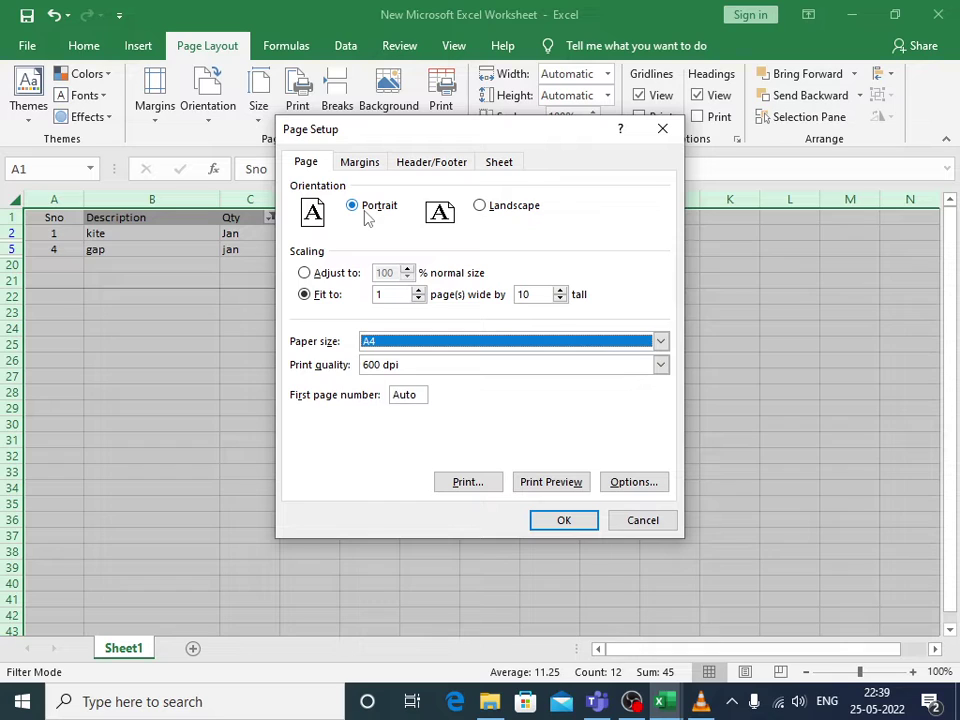
# - Set the page orientation to Landscape and keep the paper size at A4
pyautogui.click(516, 208)
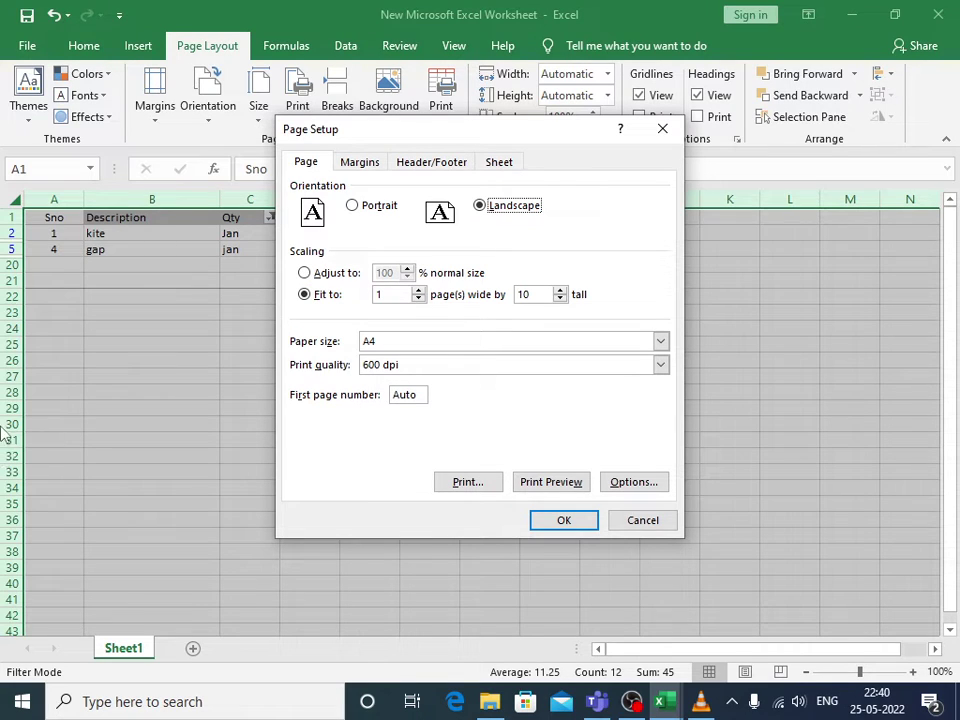
pyautogui.click(400, 345)
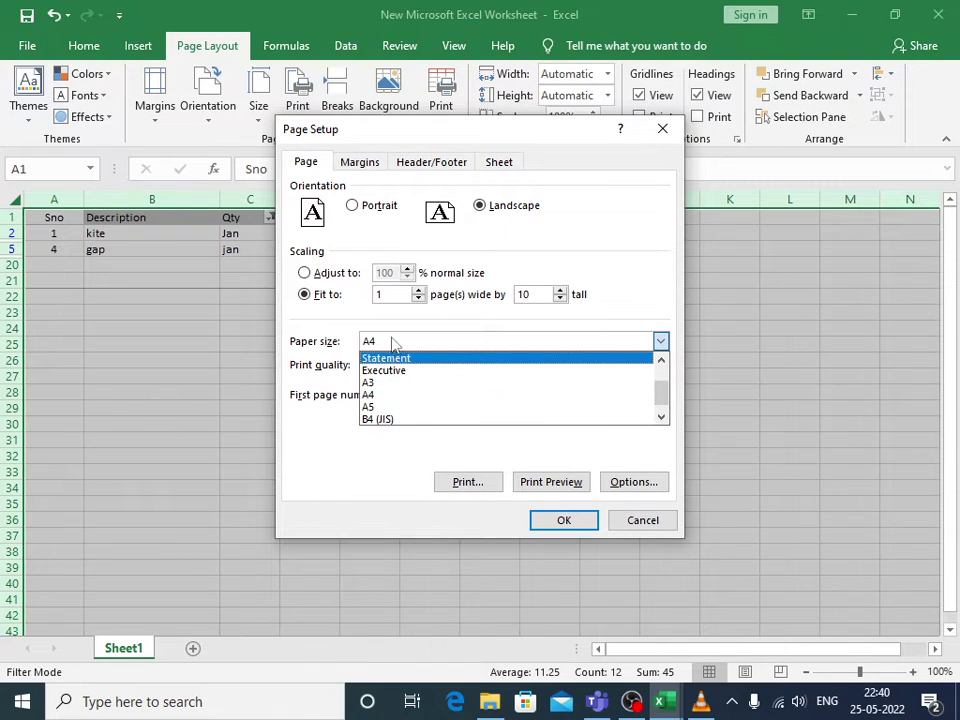
pyautogui.click(394, 340)
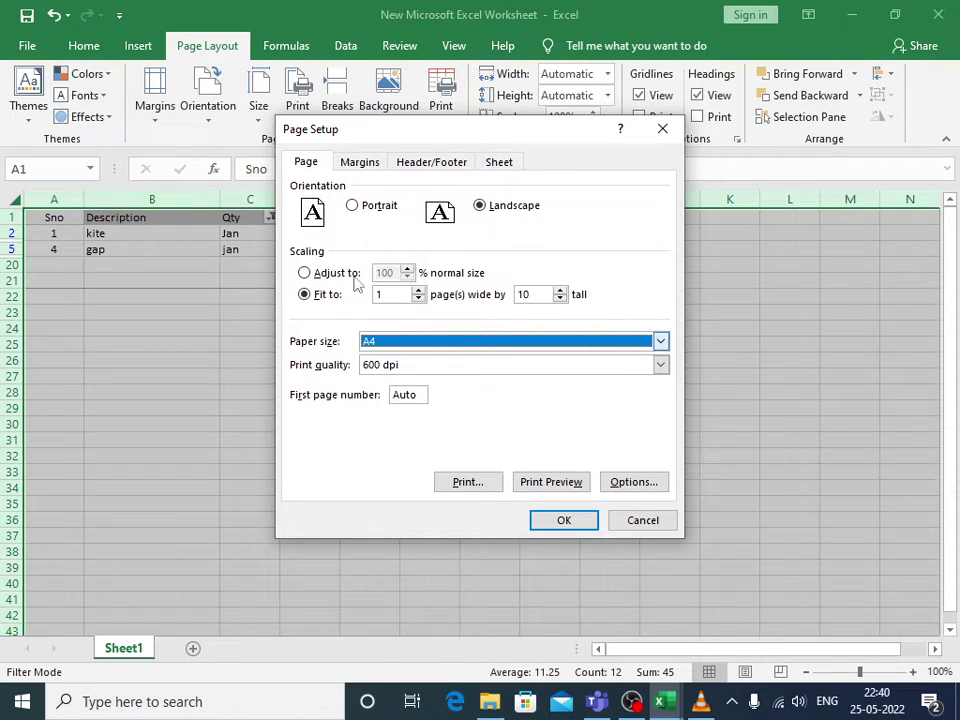
# - Center the printout horizontally on the page and set the left margin to 0.5, bottom to 0.75 and top to 1
pyautogui.click(372, 163)
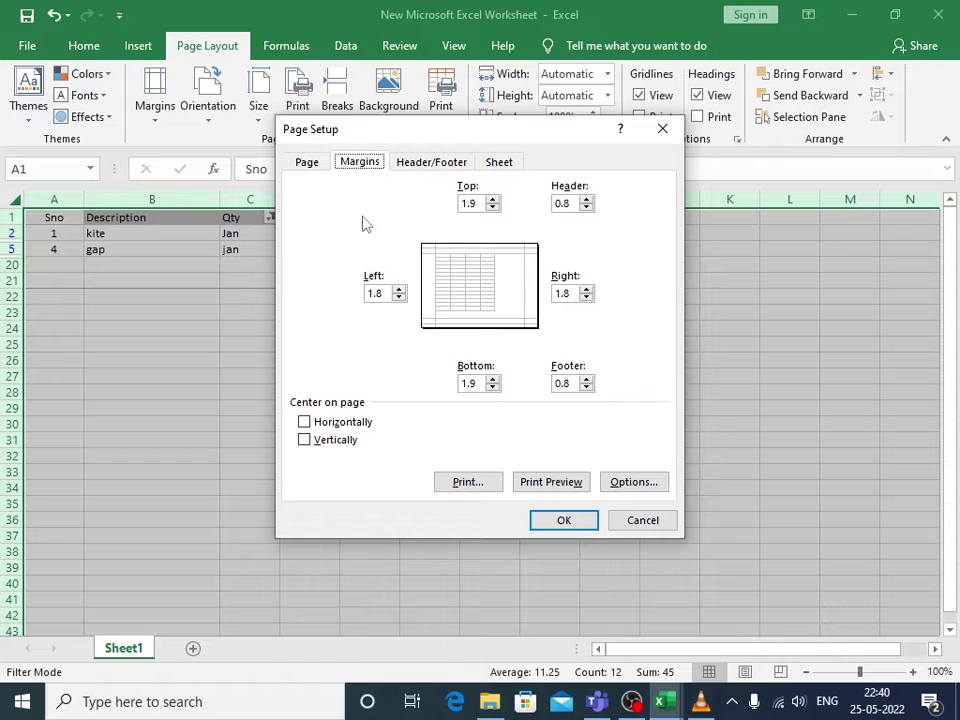
pyautogui.click(318, 424)
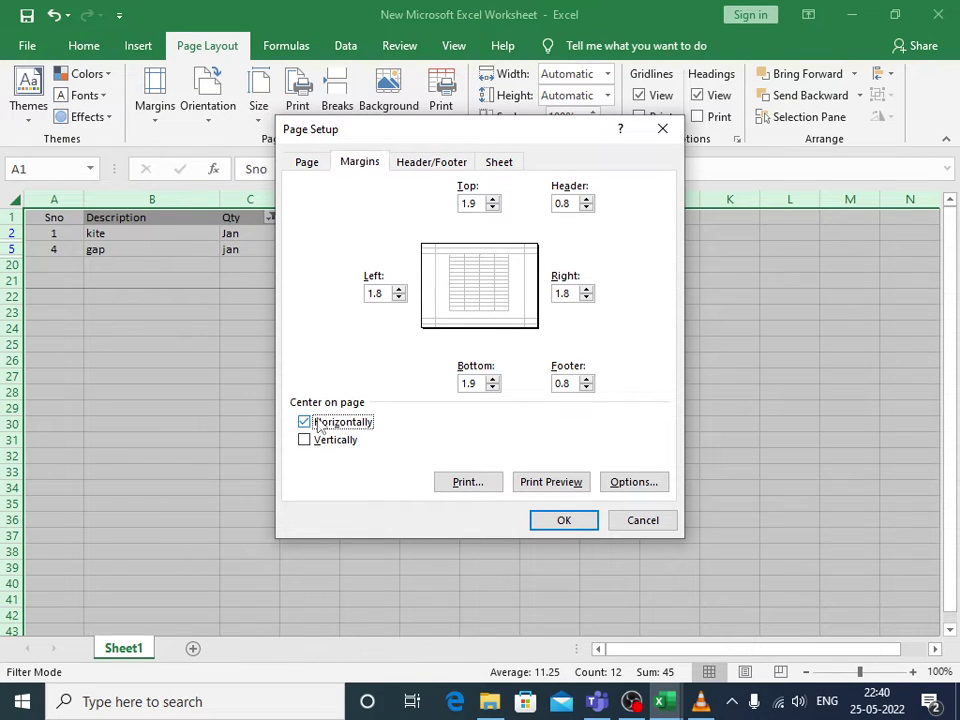
pyautogui.click(385, 293)
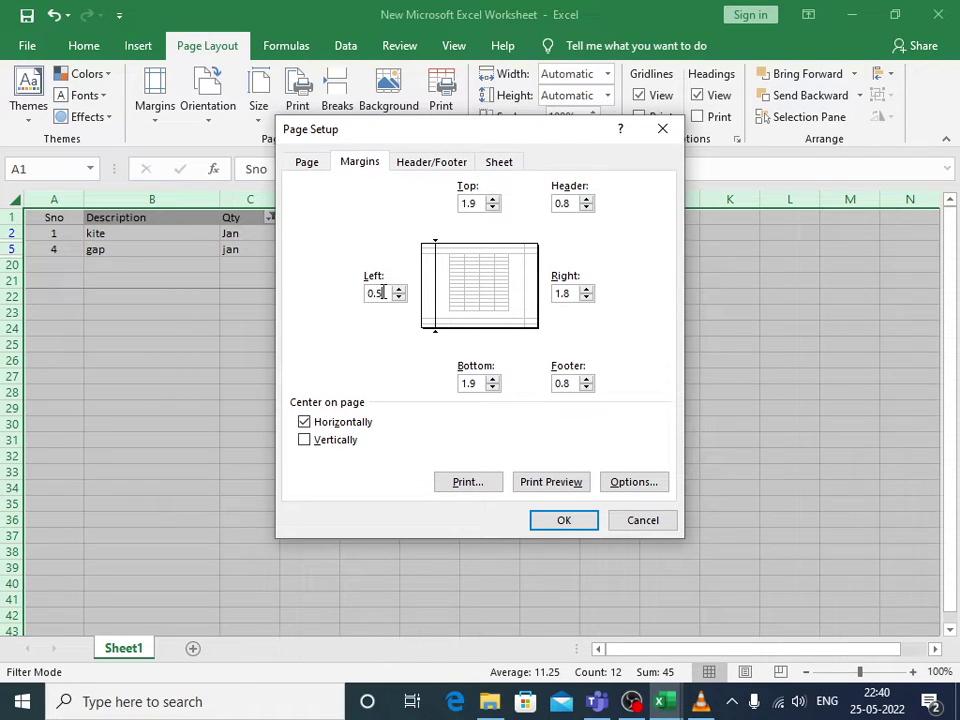
pyautogui.click(477, 383)
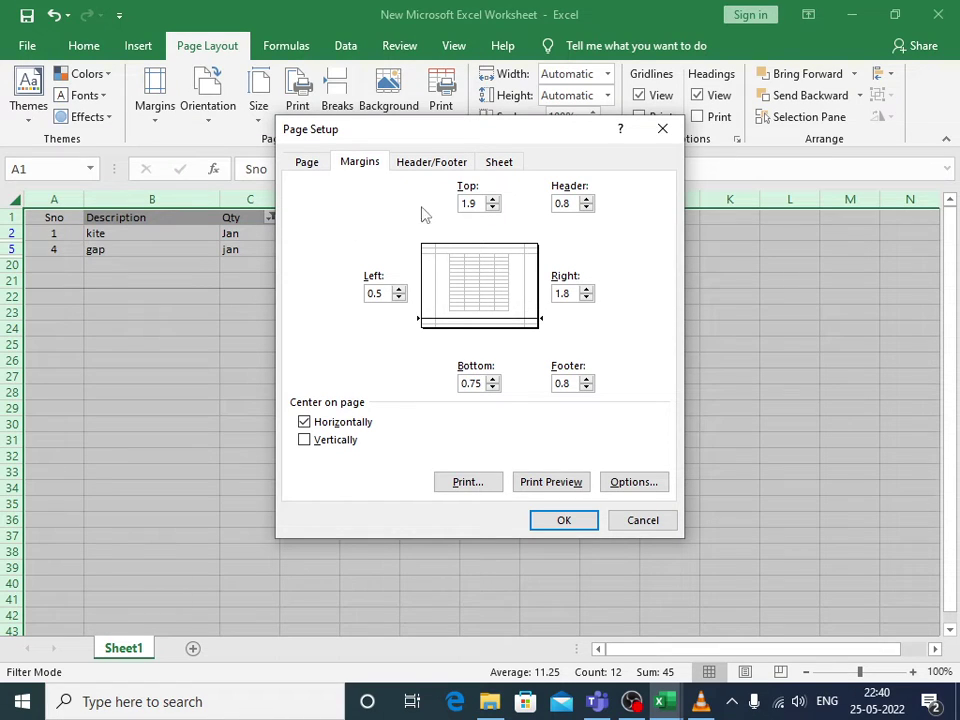
pyautogui.click(479, 203)
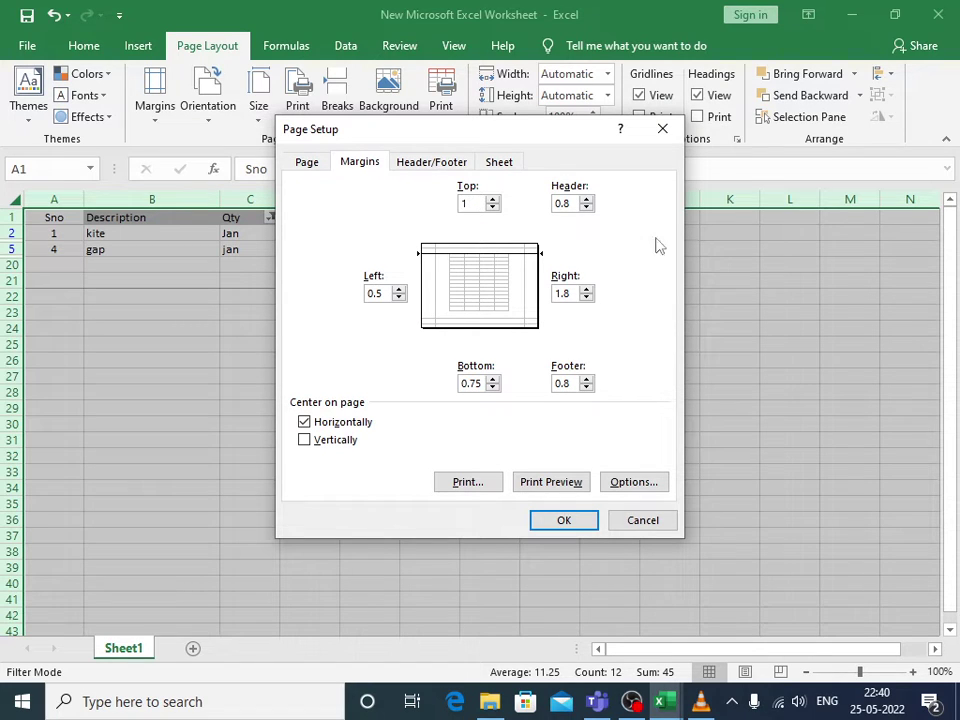
# - Set the header and right margins to 0.5 and change the footer margin
pyautogui.click(572, 203)
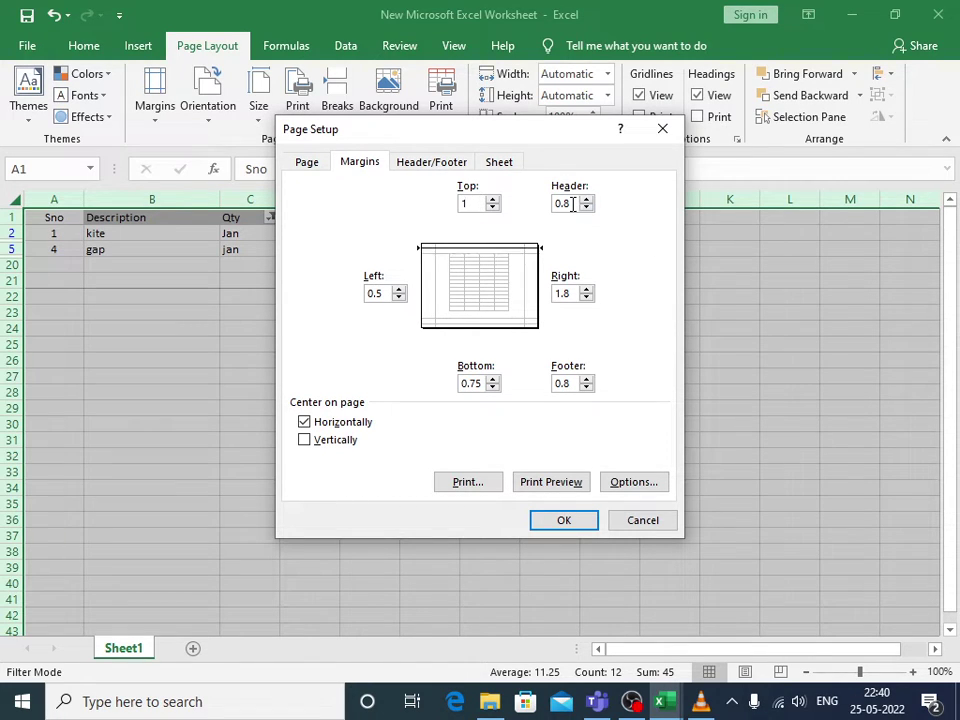
pyautogui.click(566, 292)
pyautogui.click(571, 291)
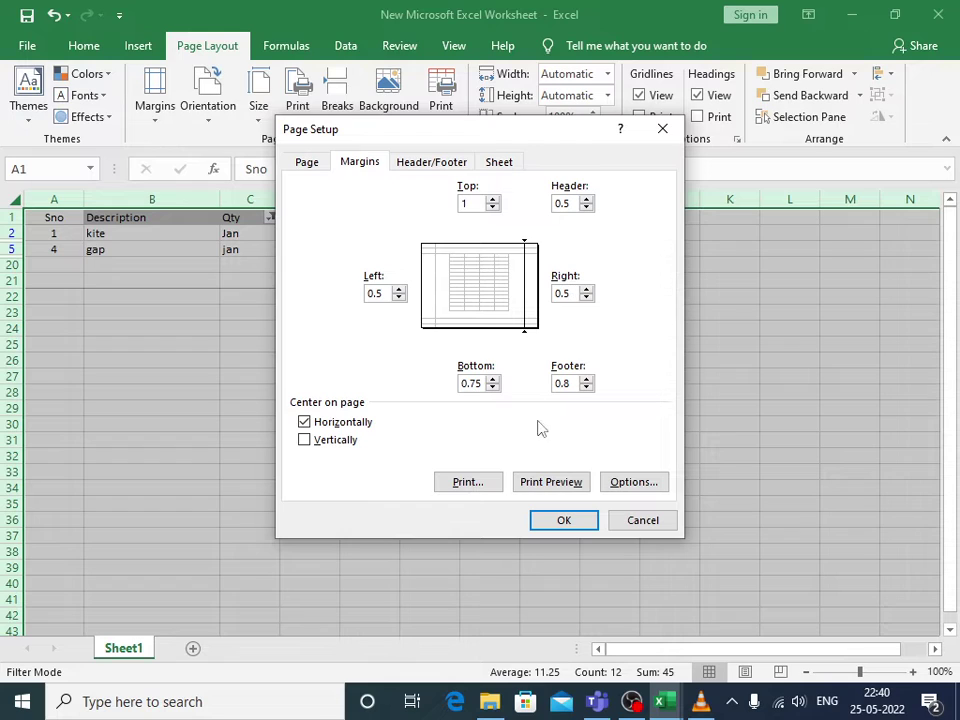
pyautogui.click(570, 384)
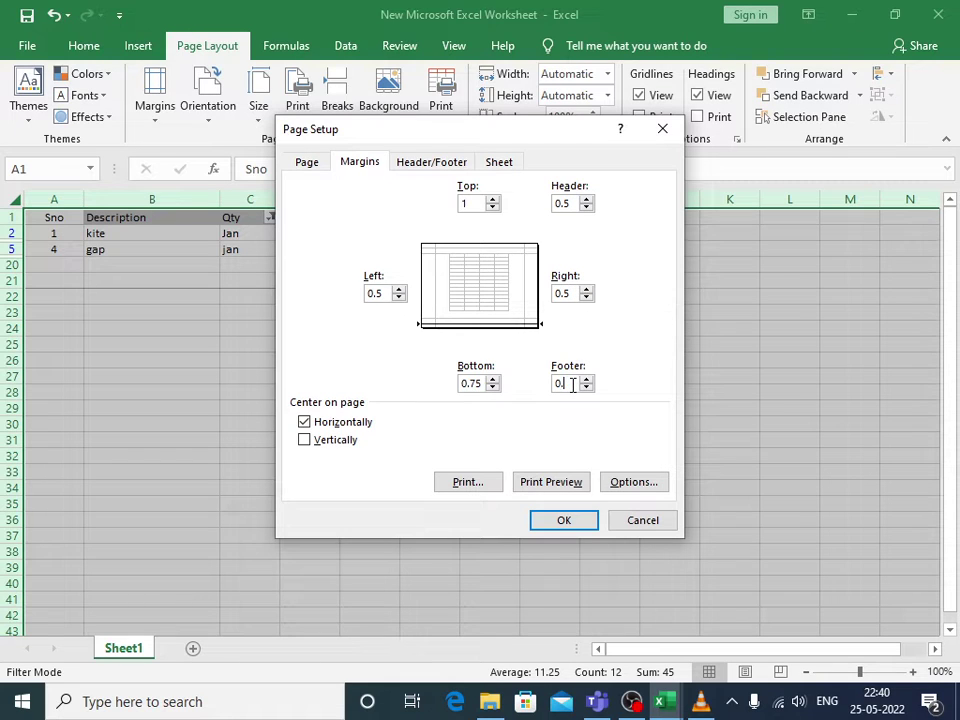
# - Create a custom page header with SRI in the left section and Visakhapatnam in the right section
pyautogui.click(440, 164)
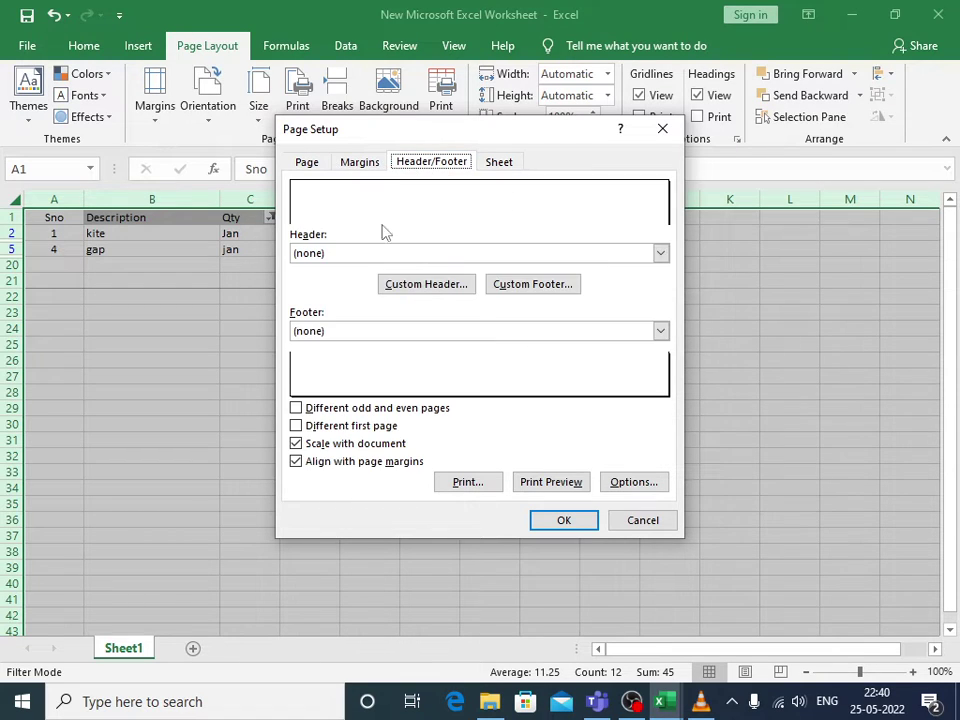
pyautogui.click(427, 285)
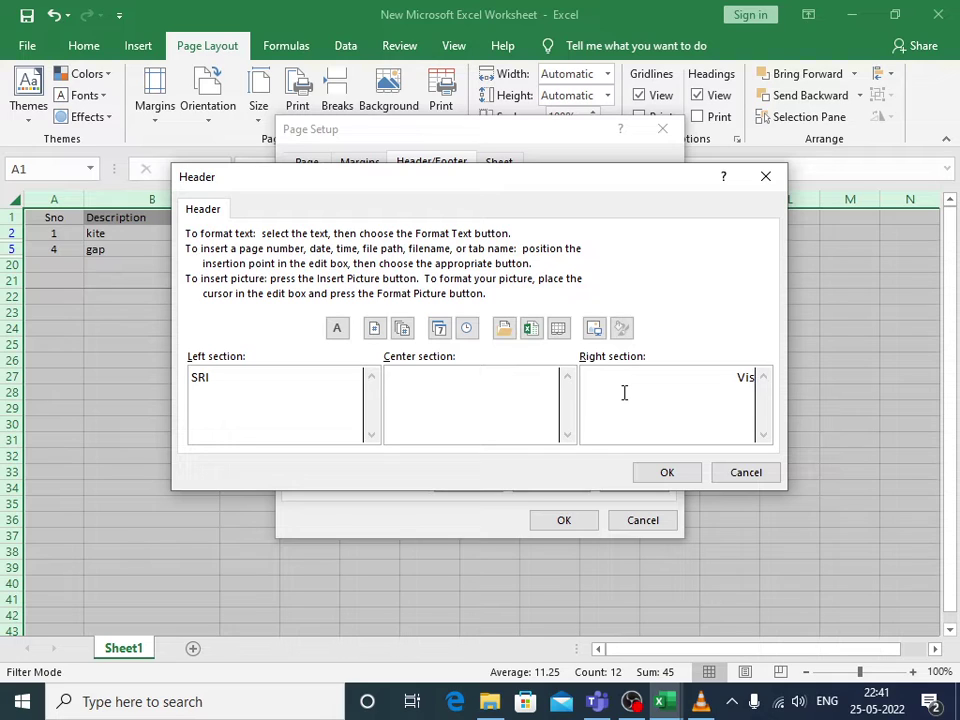
pyautogui.write('akhapatnam')
pyautogui.click(662, 474)
# - Build a custom footer whose center section reads "Page &[Page] of &[Pages]" using the page number and page count codes
pyautogui.click(514, 290)
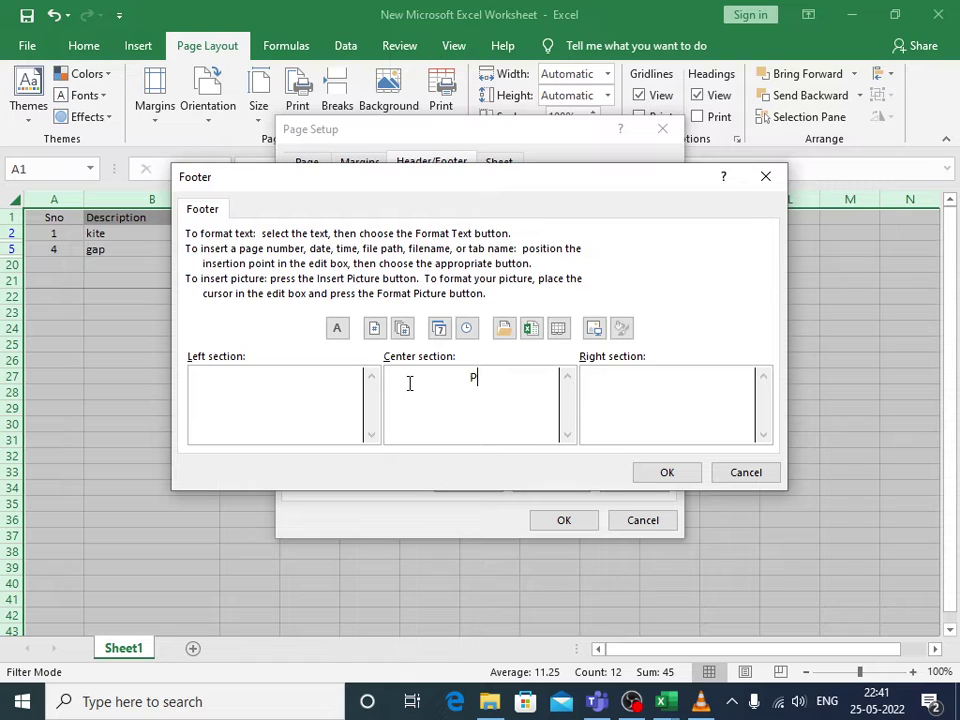
pyautogui.write('e')
pyautogui.click(377, 334)
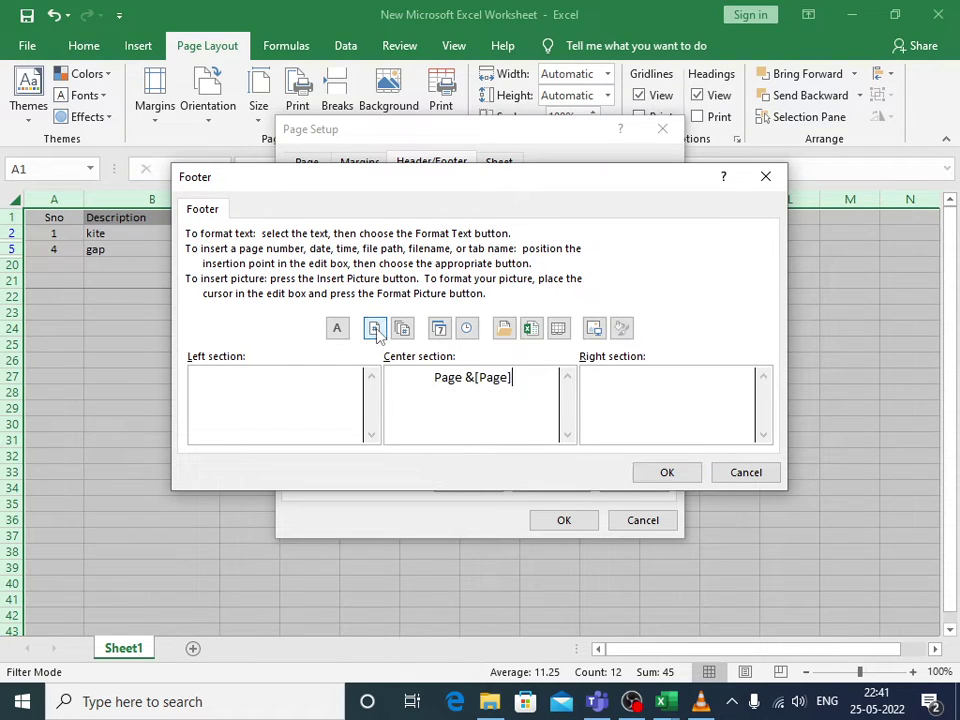
pyautogui.write('of')
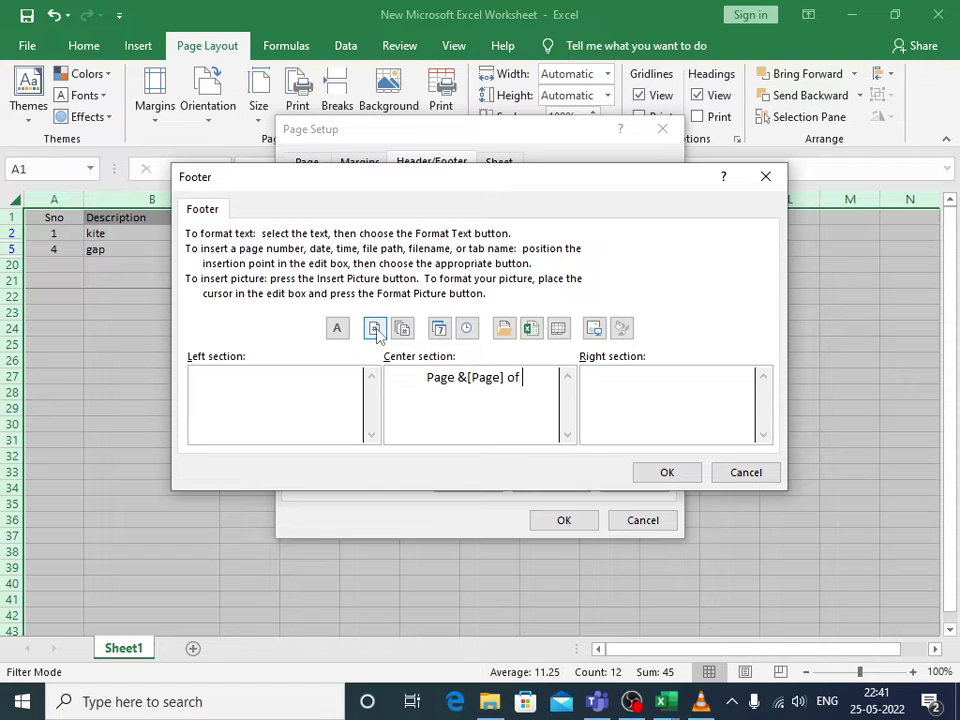
pyautogui.click(401, 329)
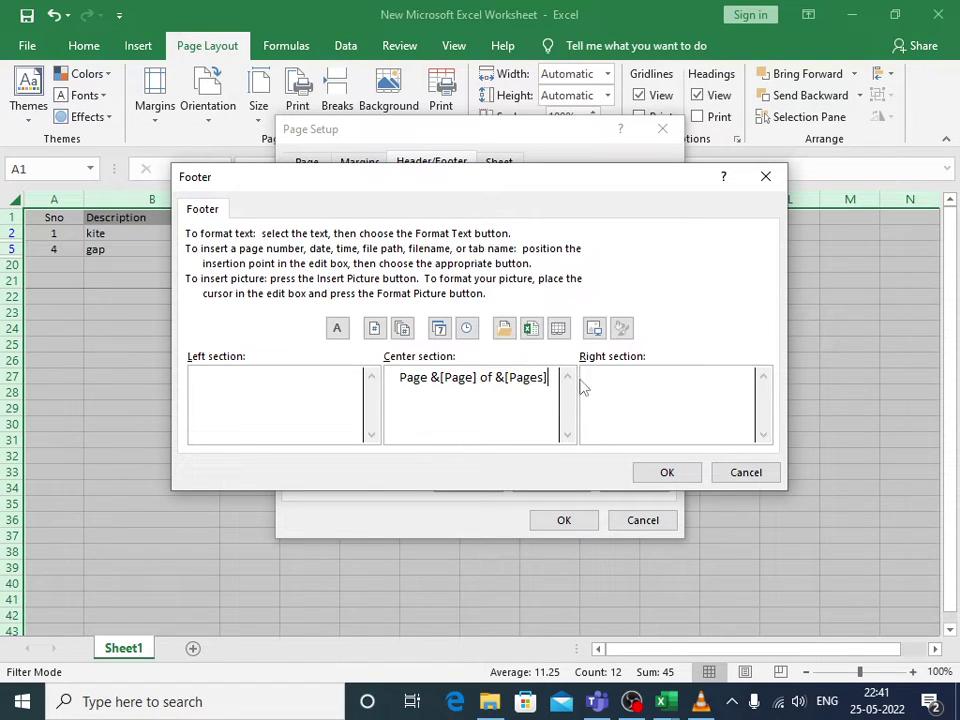
# - Insert the sheet name code &[Tab] in the footer's right section and accept the custom footer
pyautogui.click(595, 329)
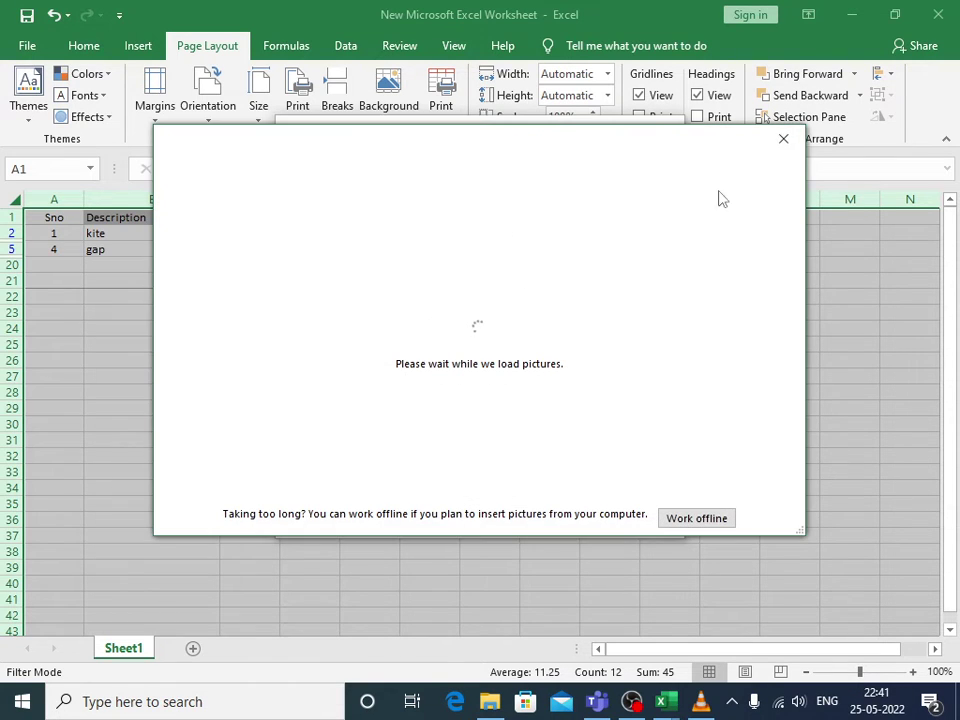
pyautogui.click(783, 139)
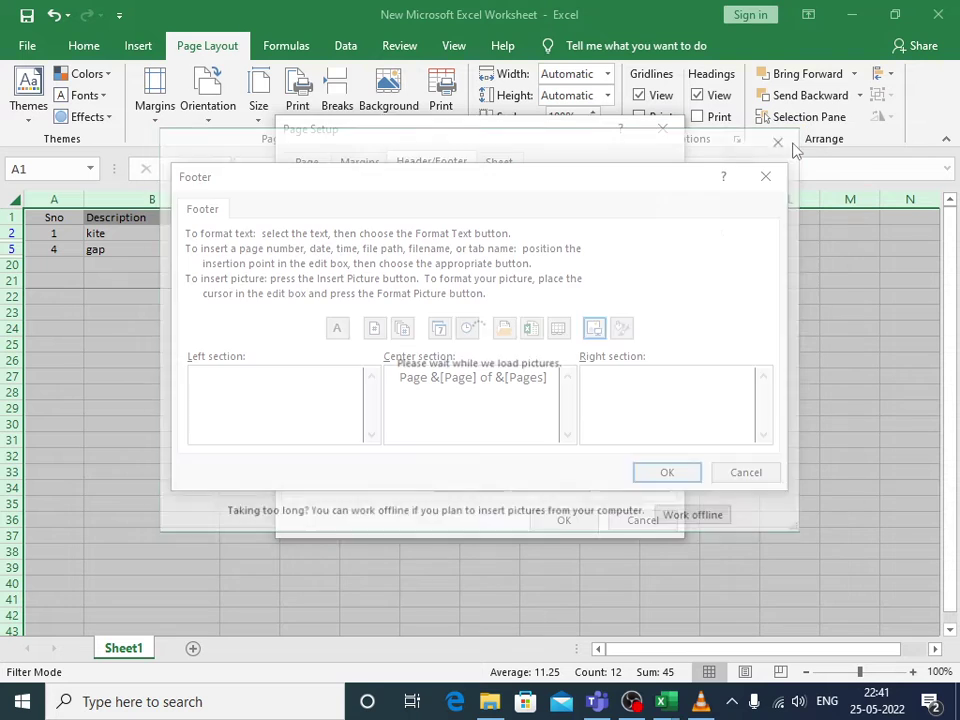
pyautogui.click(558, 329)
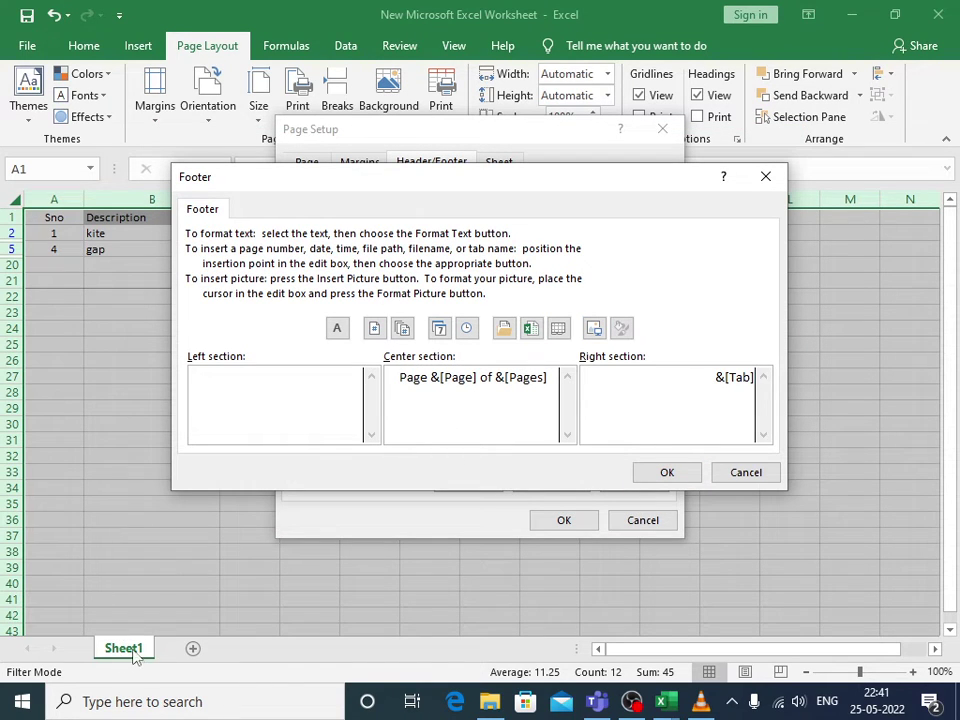
pyautogui.click(668, 473)
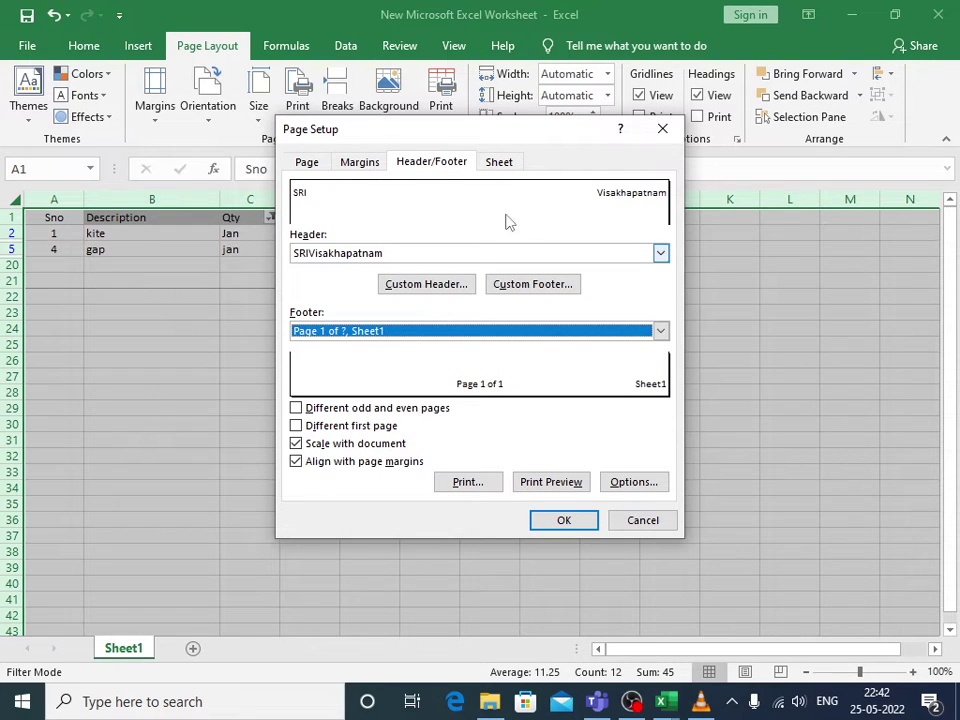
# - Set row 1 ($1:$1) as the title row repeated at the top of each printed page and apply the page setup
pyautogui.click(505, 164)
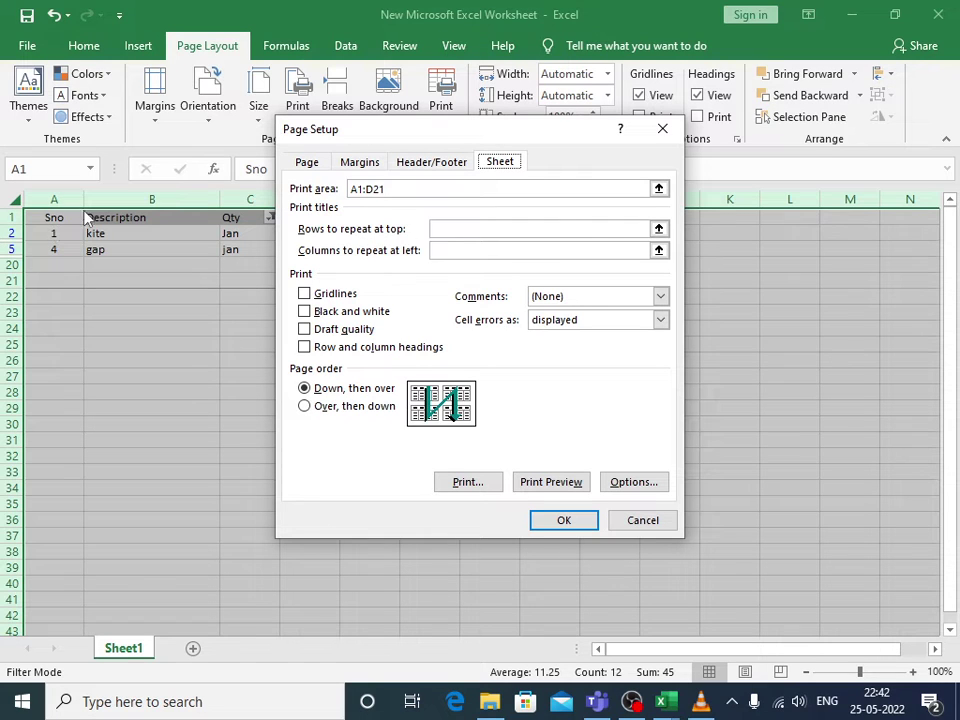
pyautogui.click(656, 229)
pyautogui.click(658, 229)
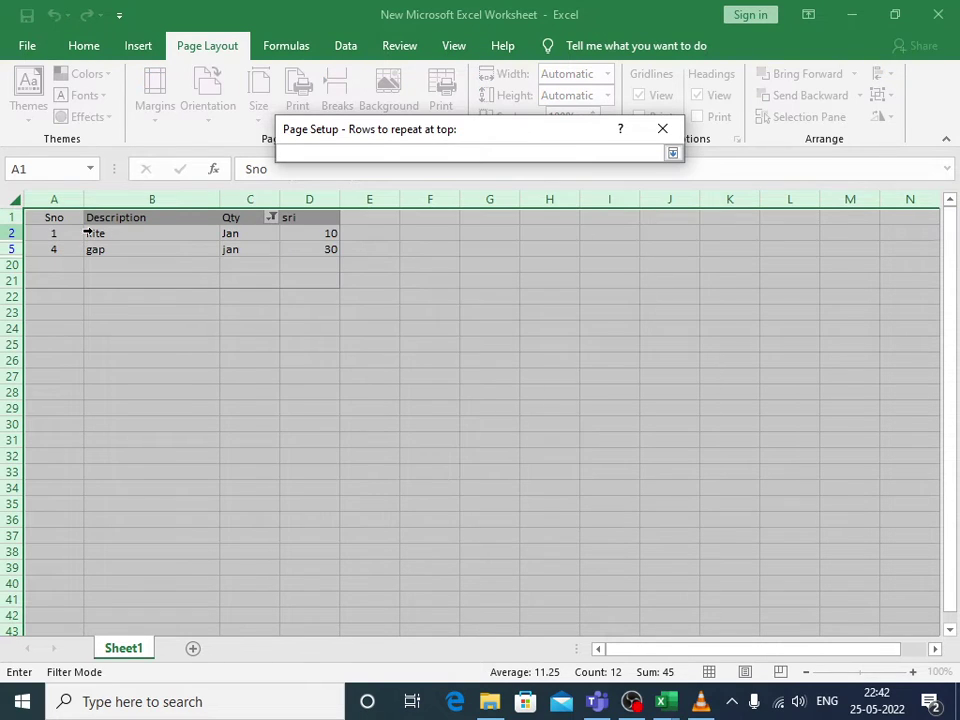
pyautogui.click(9, 218)
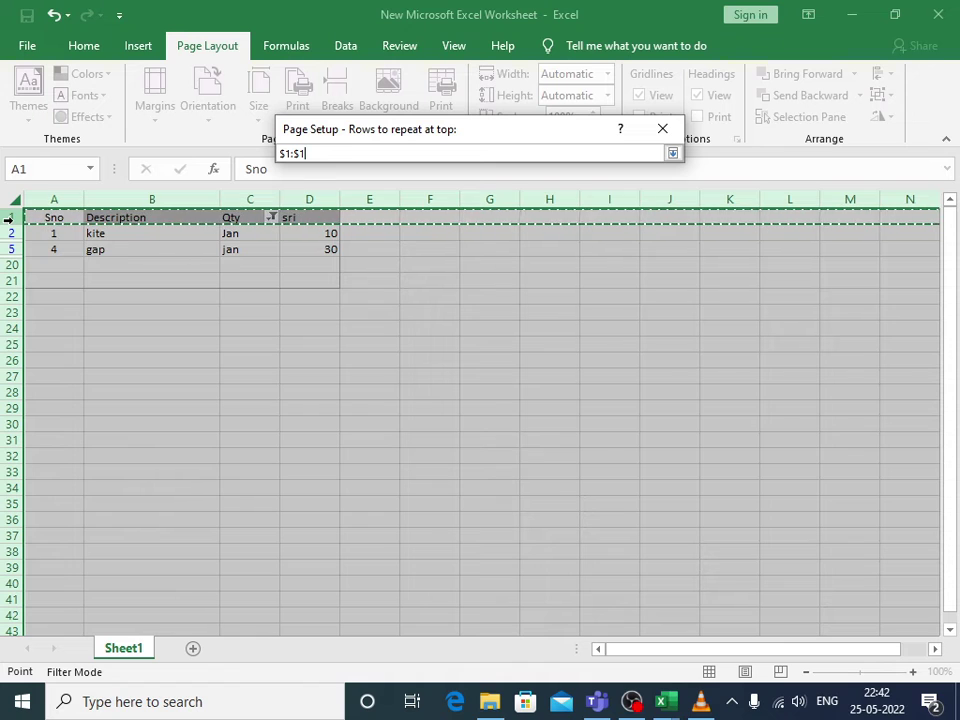
pyautogui.press('Return')
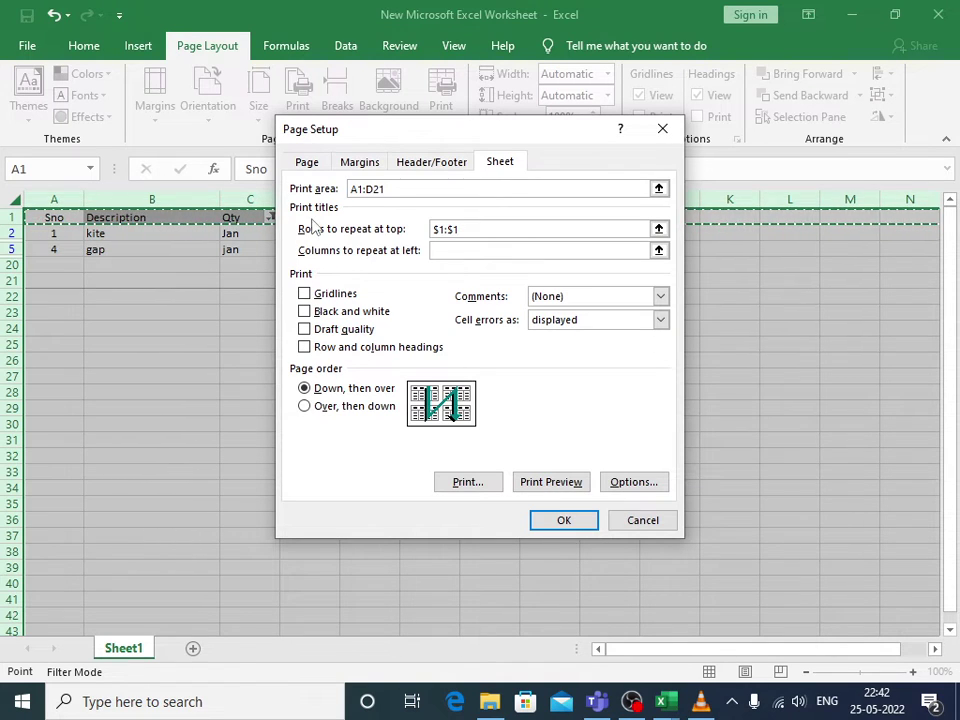
pyautogui.click(559, 522)
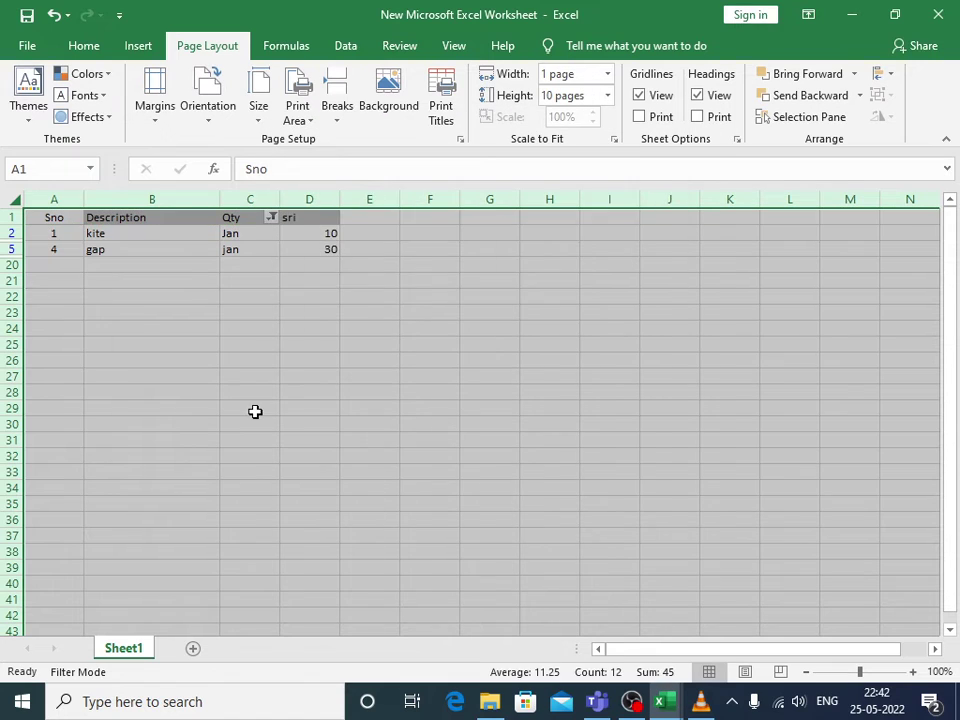
# - Enter sample values below the table in column B: 2 in B20 and 5 in B23
pyautogui.click(255, 409)
pyautogui.click(107, 266)
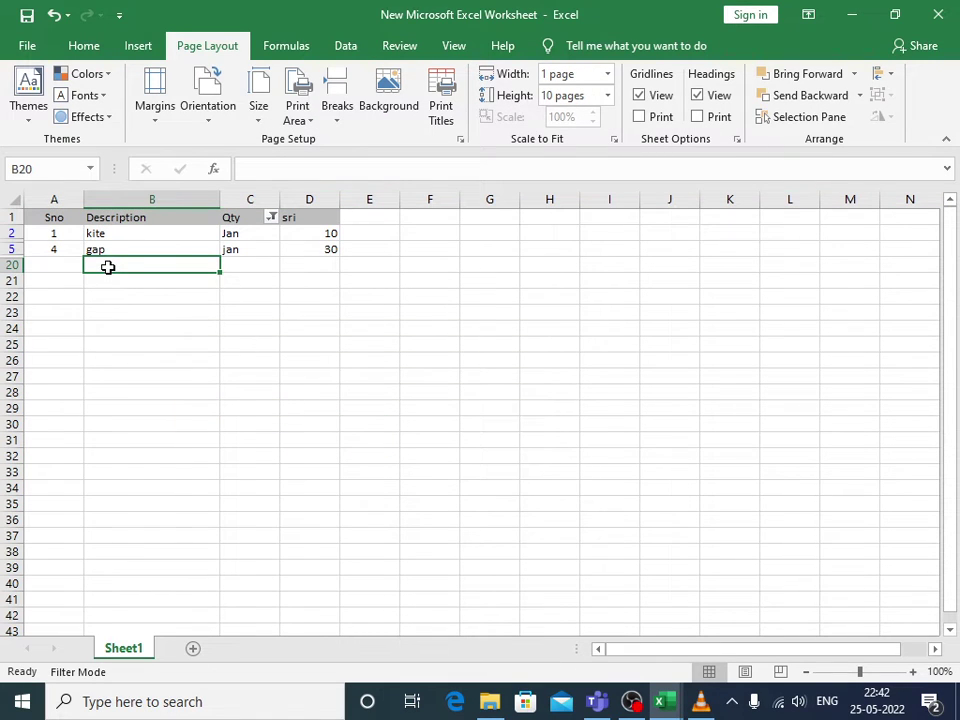
pyautogui.write('2')
pyautogui.press('Return')
pyautogui.press('Return')
pyautogui.press('Return')
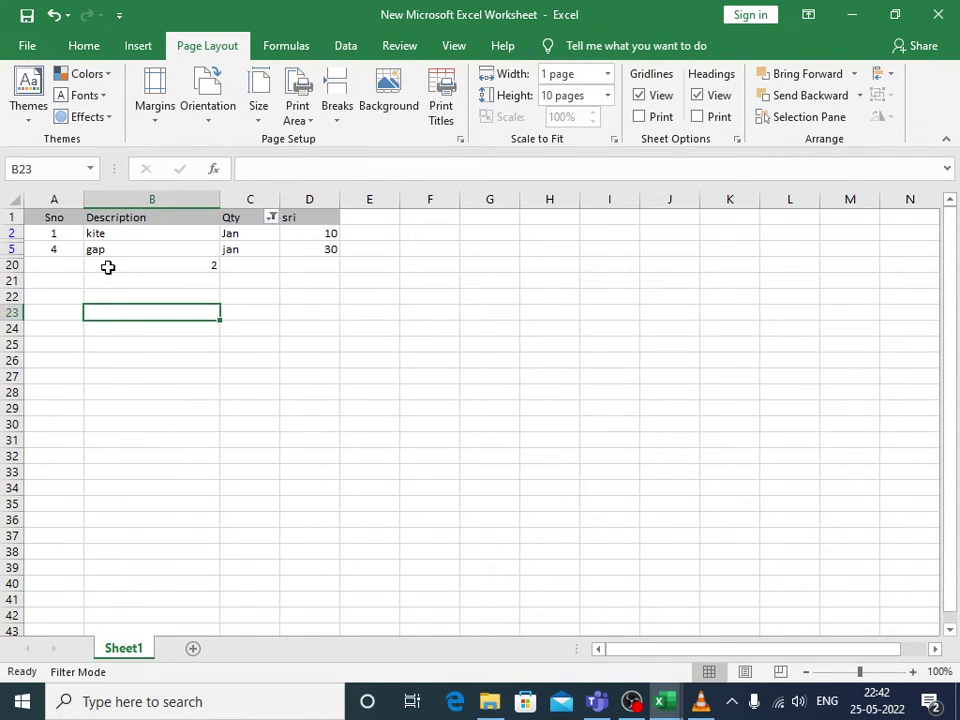
pyautogui.write('5')
pyautogui.press('Return')
pyautogui.press('Return')
pyautogui.press('Return')
# - Fill column B from B26 to B56 with sample 4s, leaving occasional gaps and putting 44 in B33 and B52
pyautogui.write('4')
pyautogui.press('Return')
pyautogui.write('4')
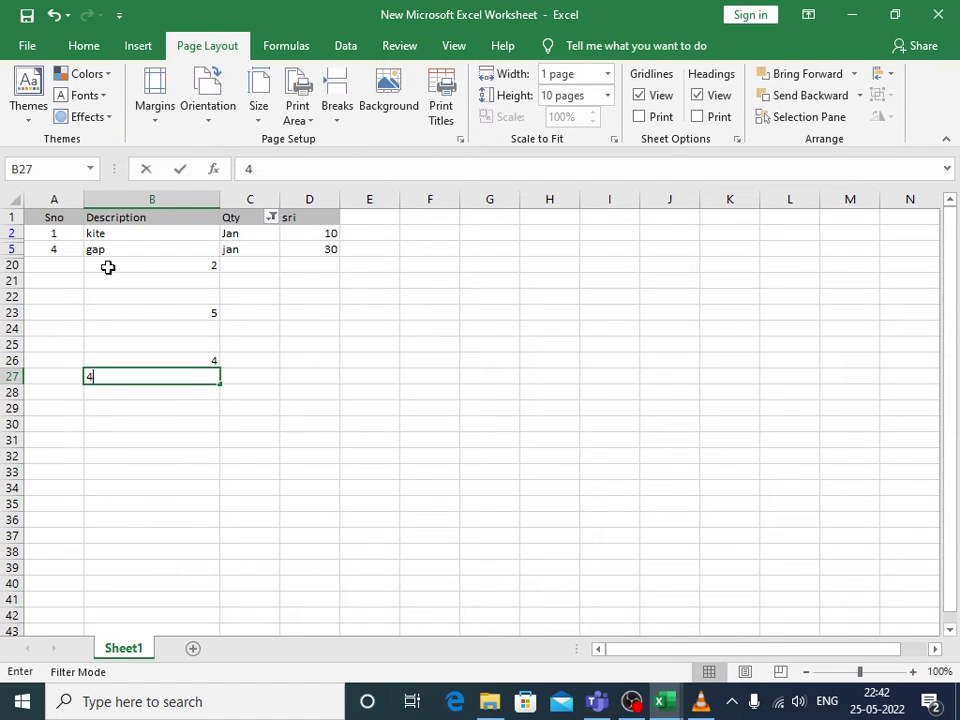
pyautogui.press('Return')
pyautogui.write('4 4')
pyautogui.press('Return')
pyautogui.write('4 4 4 44  4')
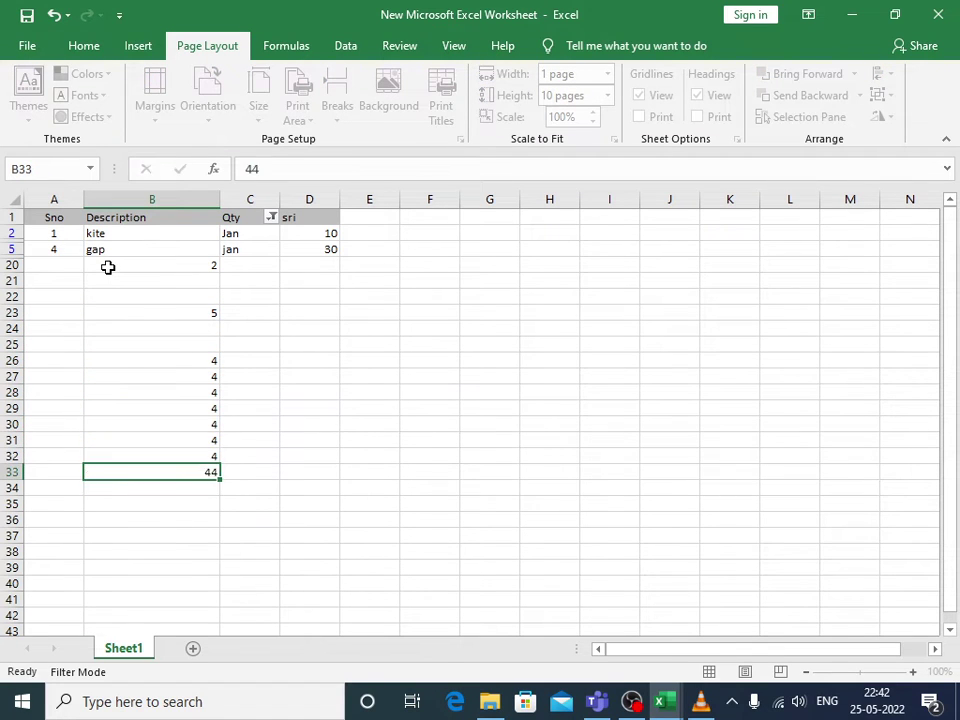
pyautogui.press('Return')
pyautogui.write('4 4 4  4 4')
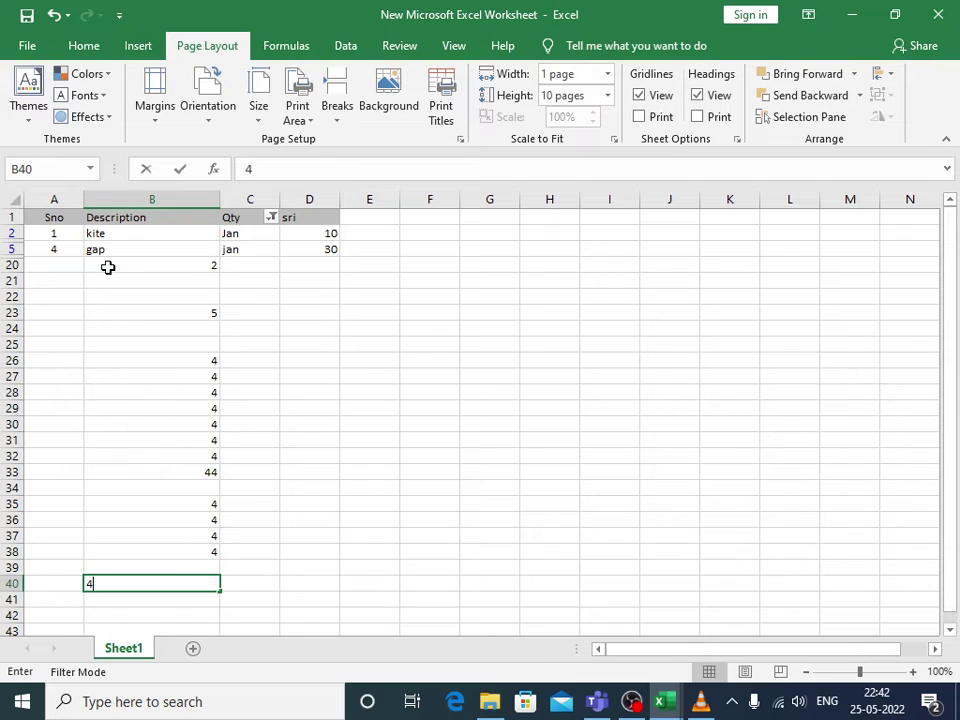
pyautogui.press('Return')
pyautogui.write('4 4 4  4 4 4')
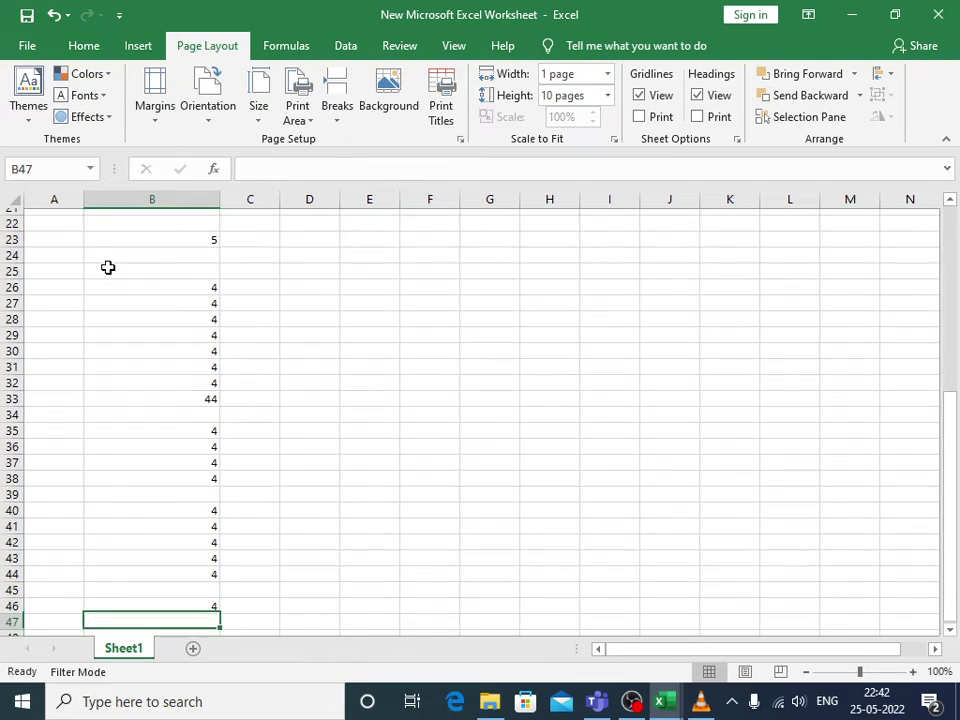
pyautogui.press('Return')
pyautogui.write('4   44 4 4  4')
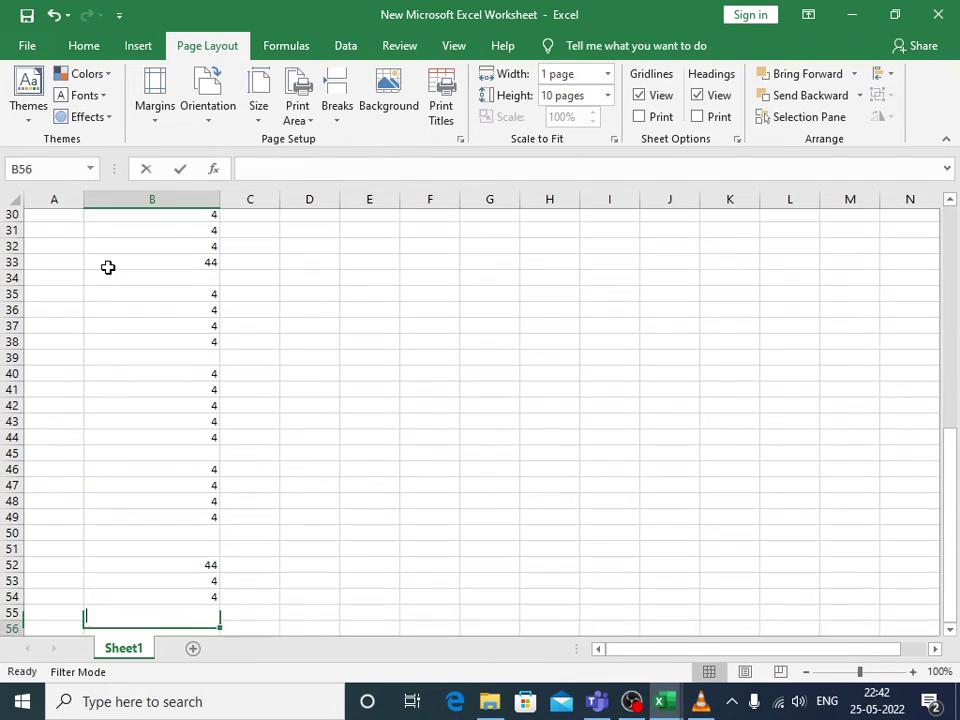
# - Open the print preview to check the page layout, header and footer
pyautogui.click(113, 267)
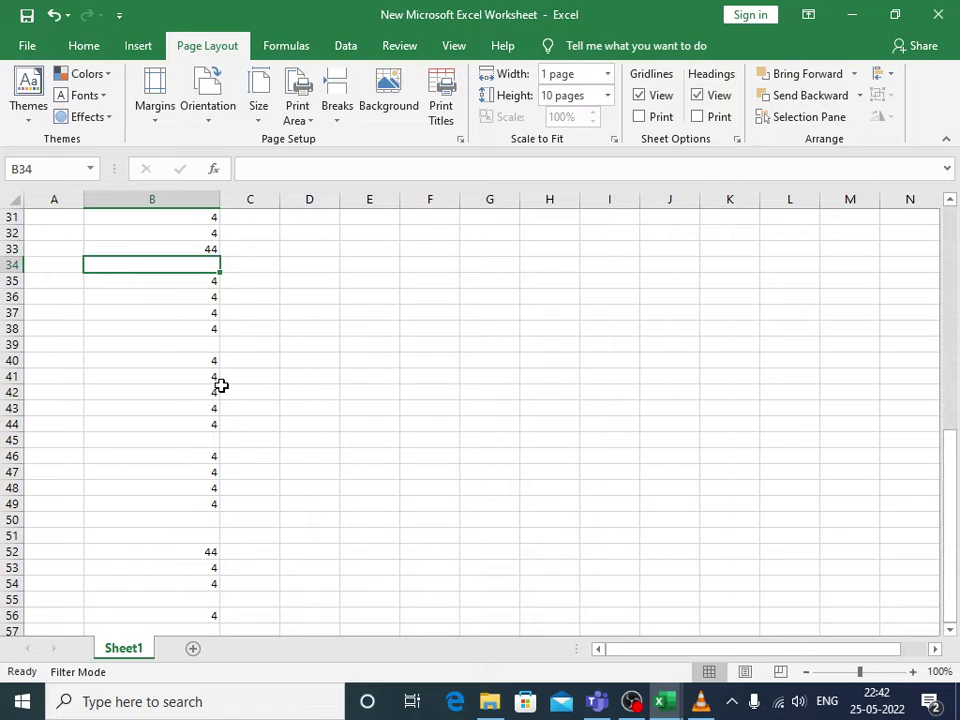
pyautogui.hotkey('ctrl', 'p')
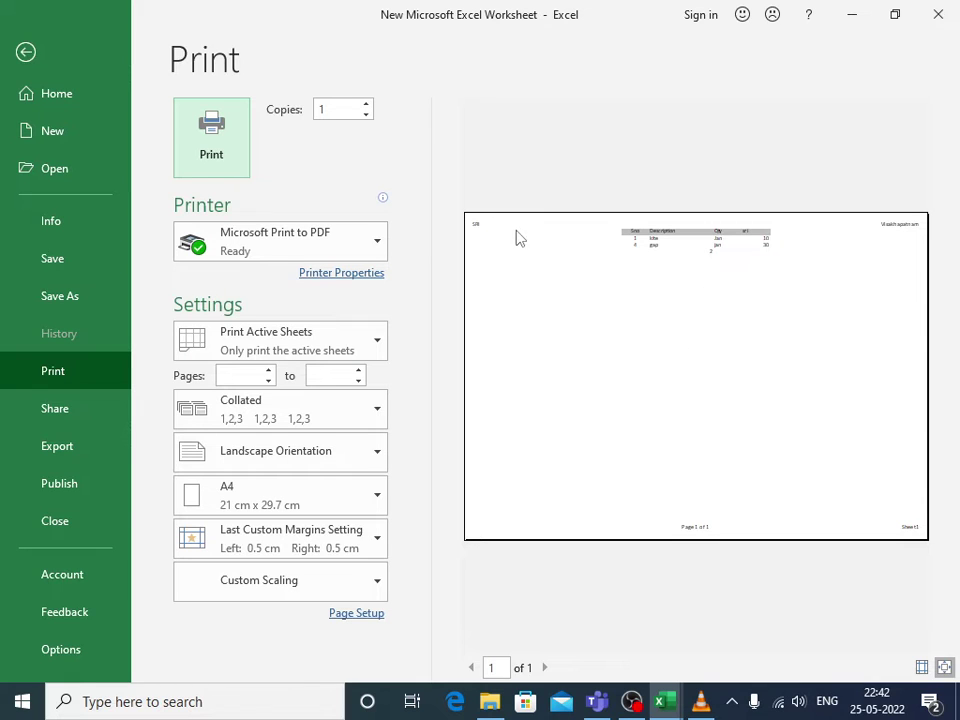
# - Examine the print preview up close, try to advance to the next page, and return to the worksheet
pyautogui.click(806, 446)
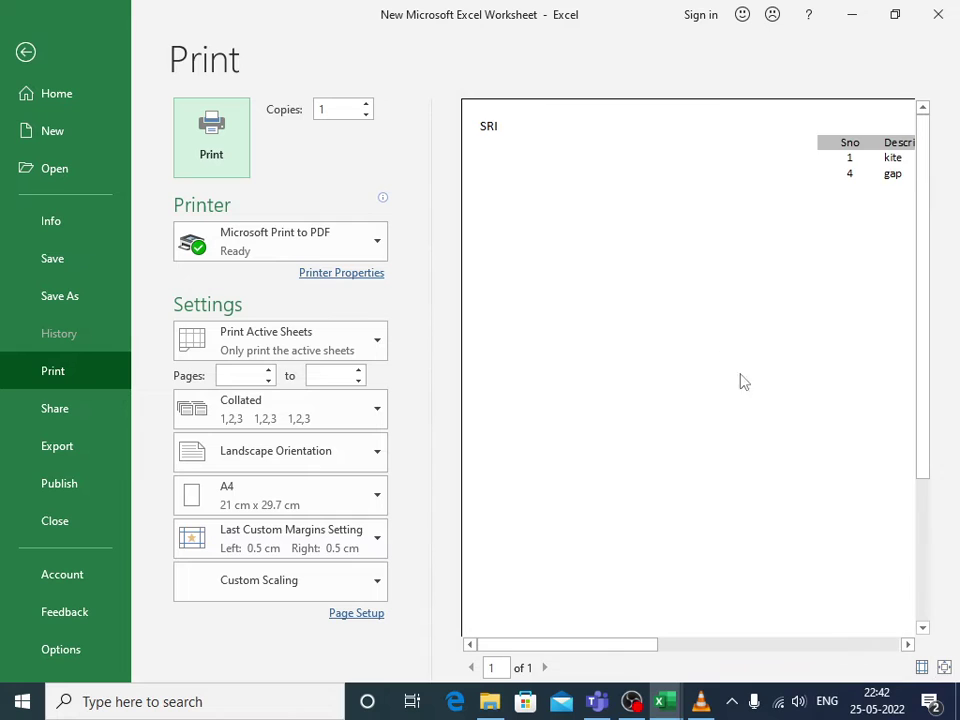
pyautogui.click(663, 307)
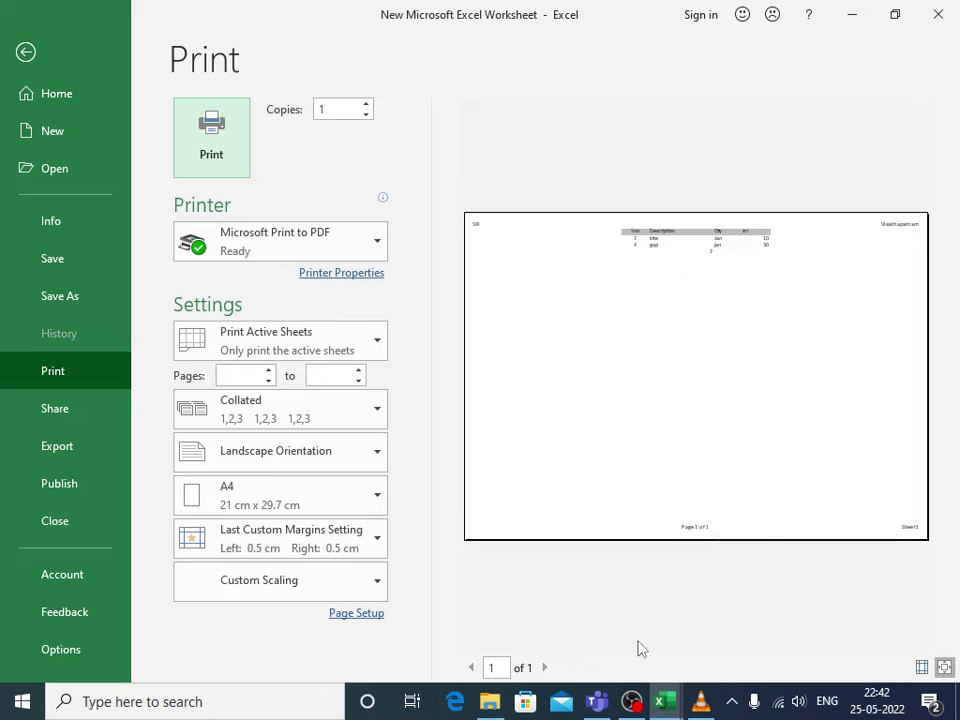
pyautogui.click(545, 673)
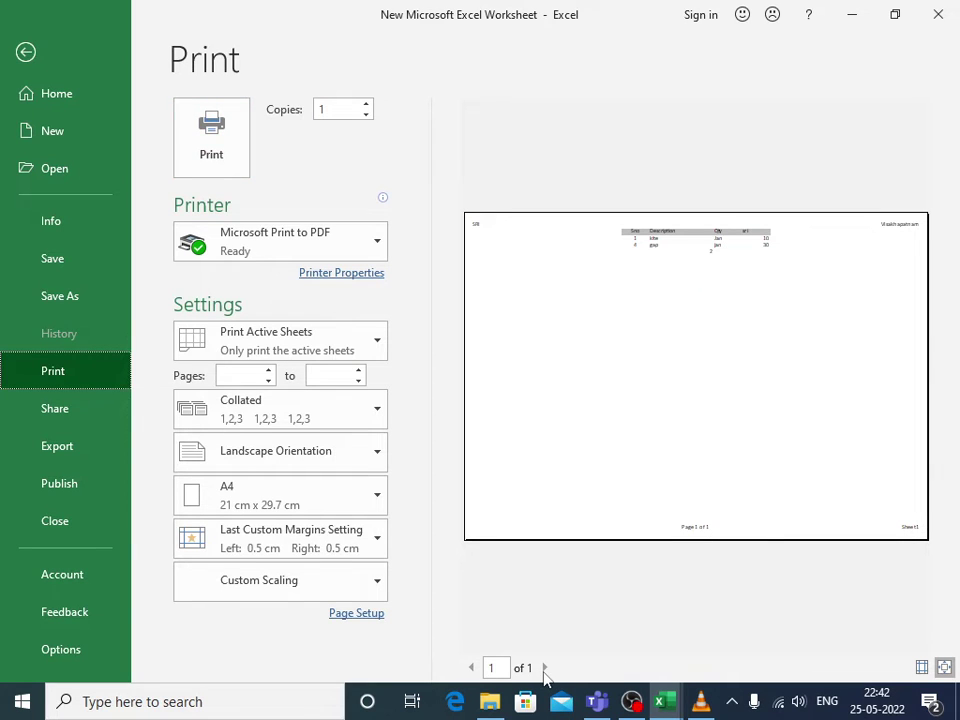
pyautogui.press('Escape')
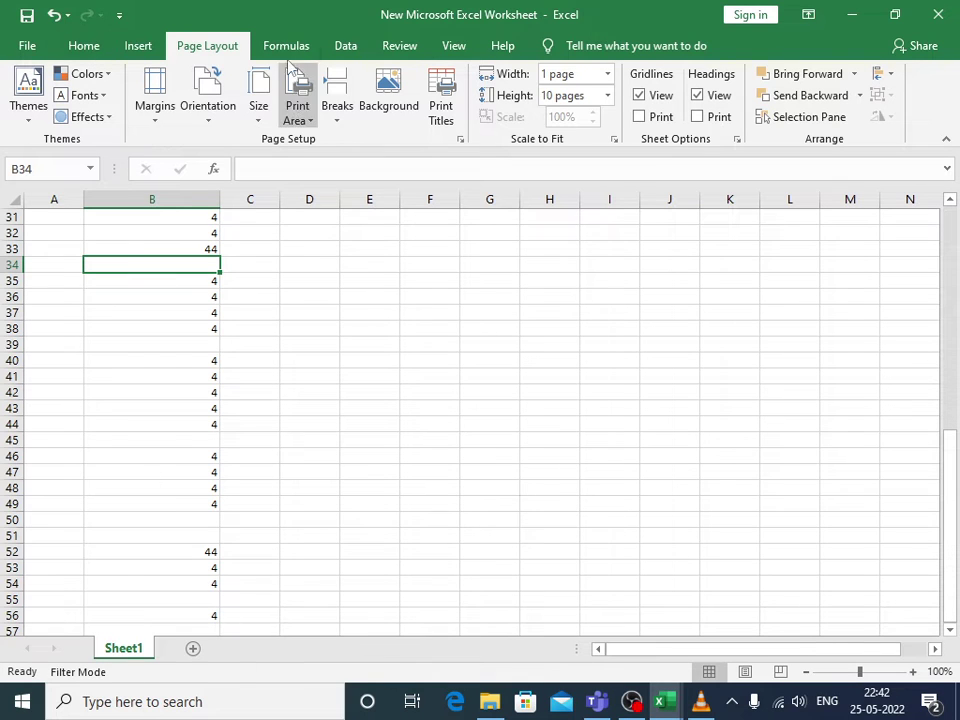
# - Review the print title rows and the page orientation and scaling settings in Page Setup
pyautogui.click(441, 118)
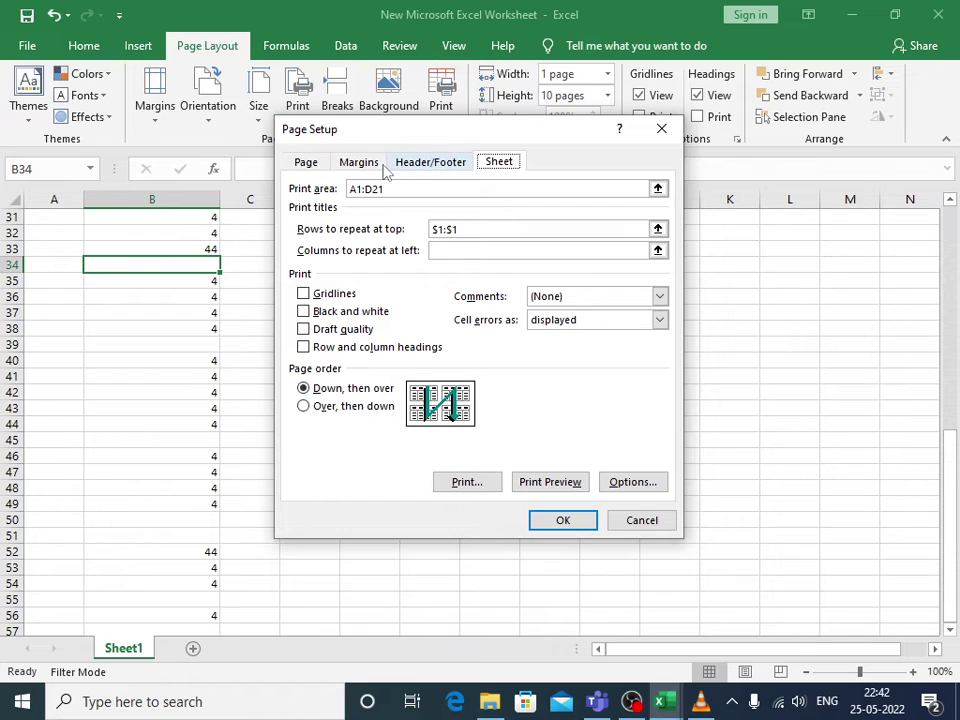
pyautogui.click(306, 163)
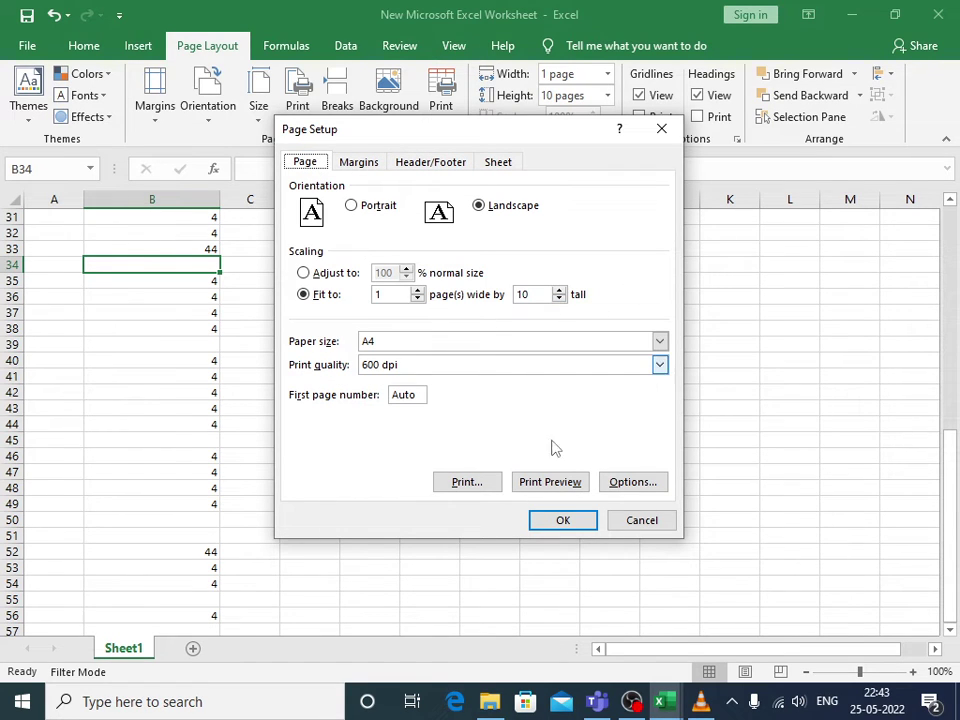
pyautogui.click(570, 522)
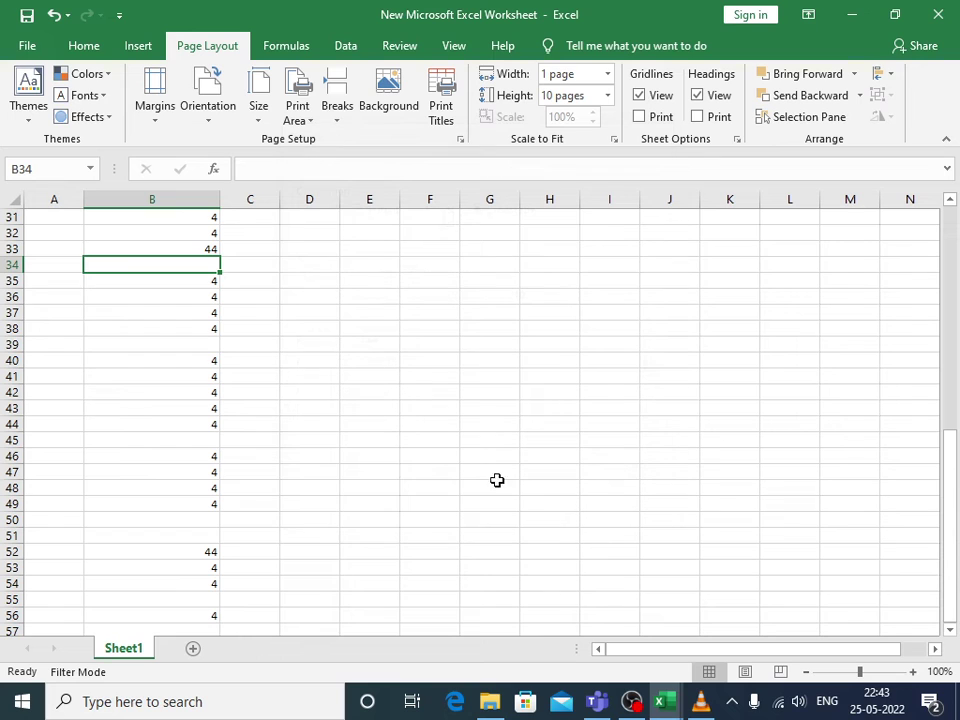
# - Extend the print area down to row 56 in Page Break Preview and check the result in the print preview
pyautogui.click(83, 50)
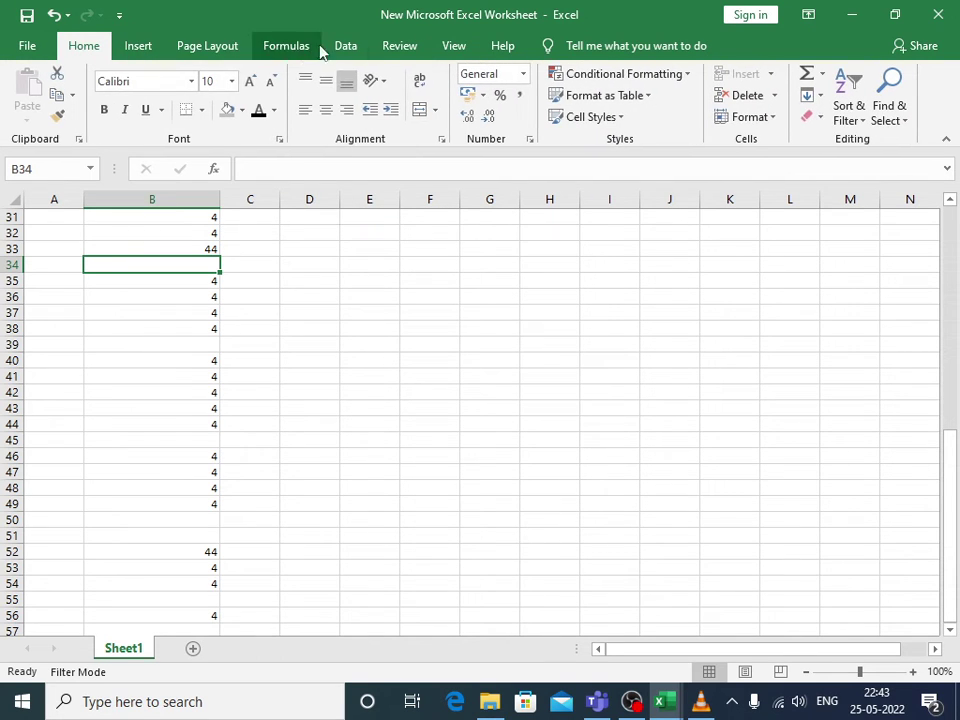
pyautogui.click(454, 46)
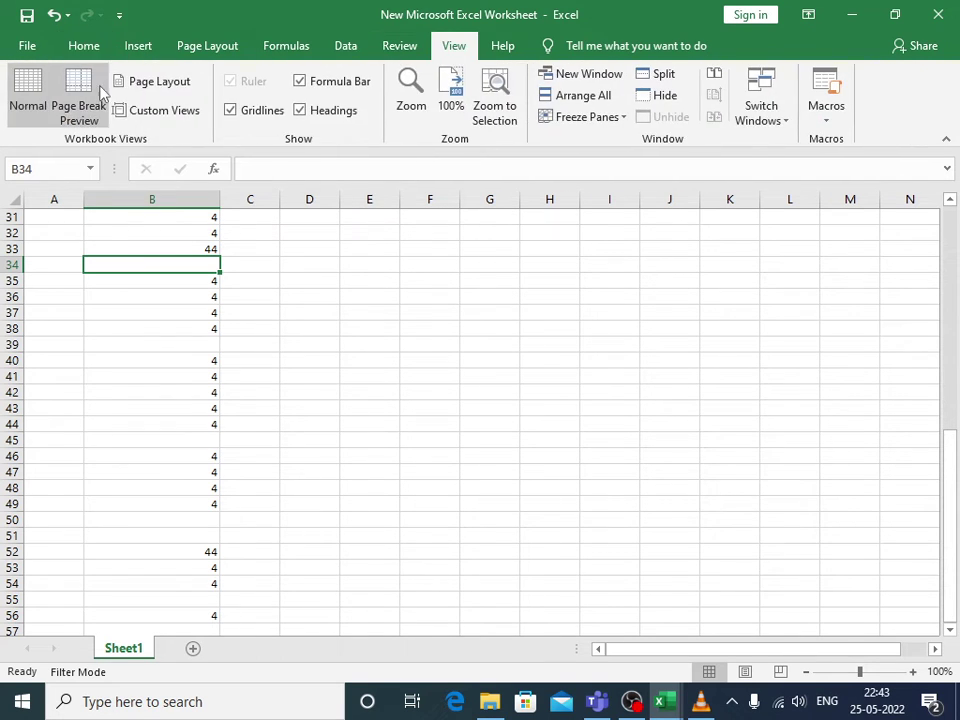
pyautogui.click(78, 96)
pyautogui.scroll(2, 222, 289)
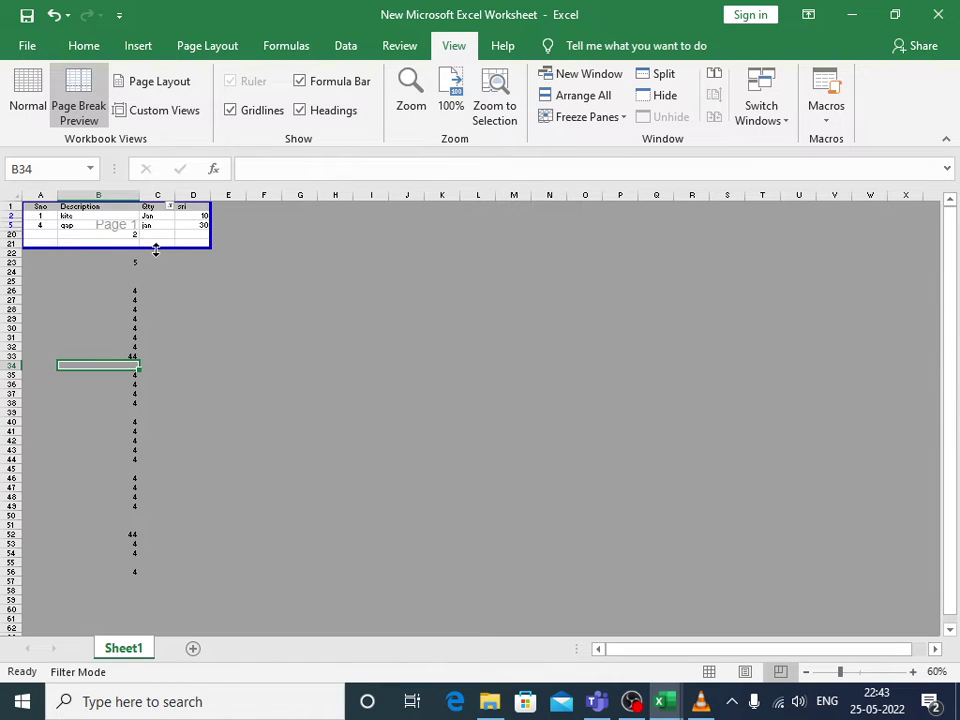
pyautogui.moveTo(158, 250); pyautogui.dragTo(194, 582)
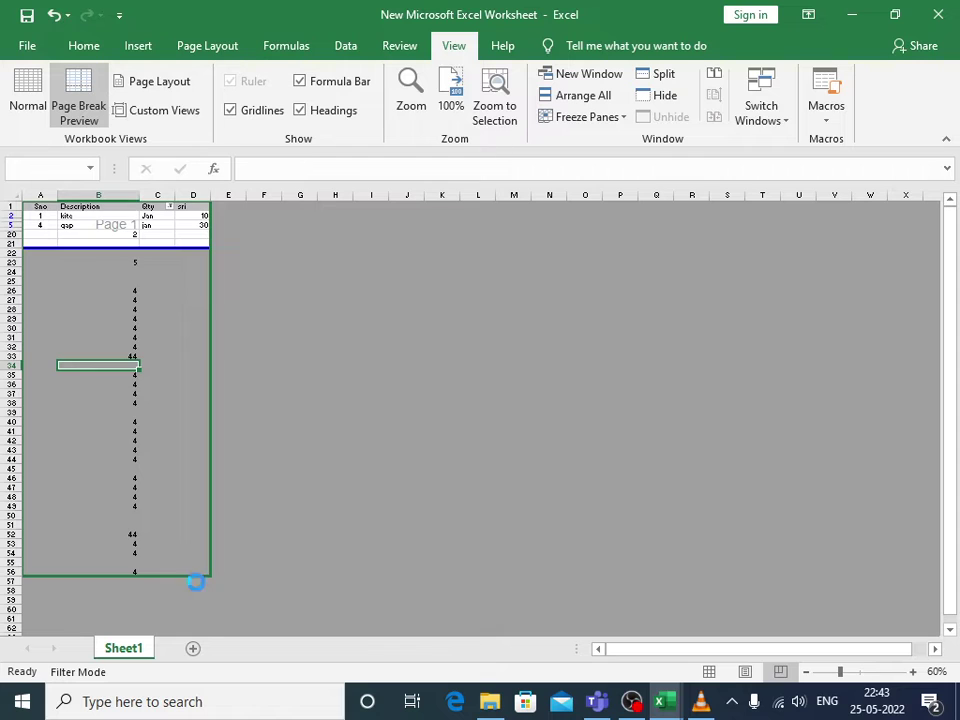
pyautogui.click(28, 98)
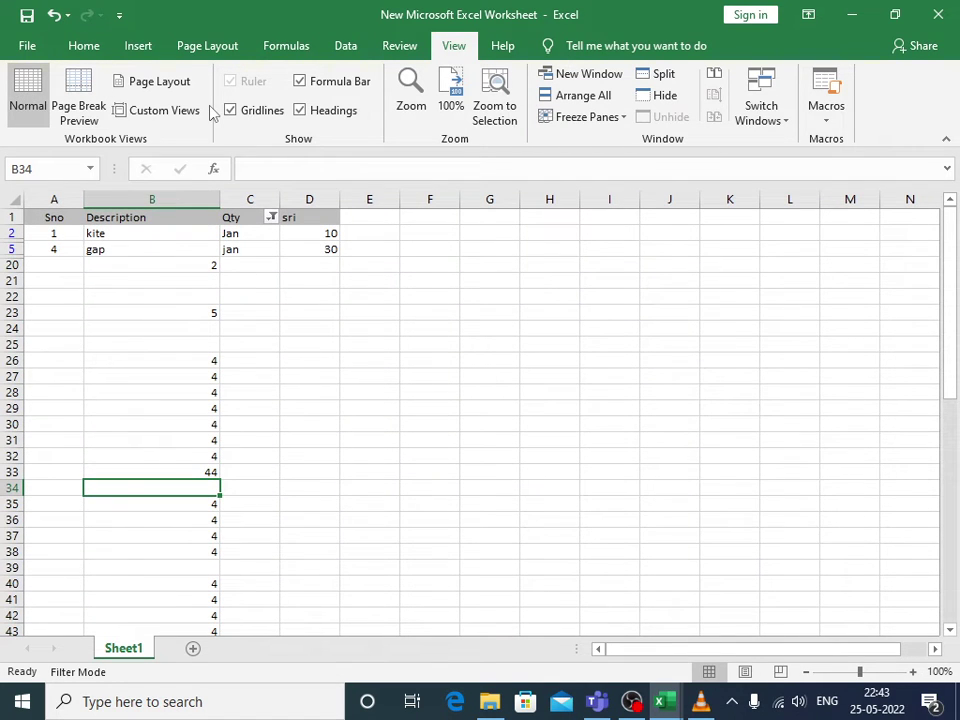
pyautogui.hotkey('ctrl', 'p')
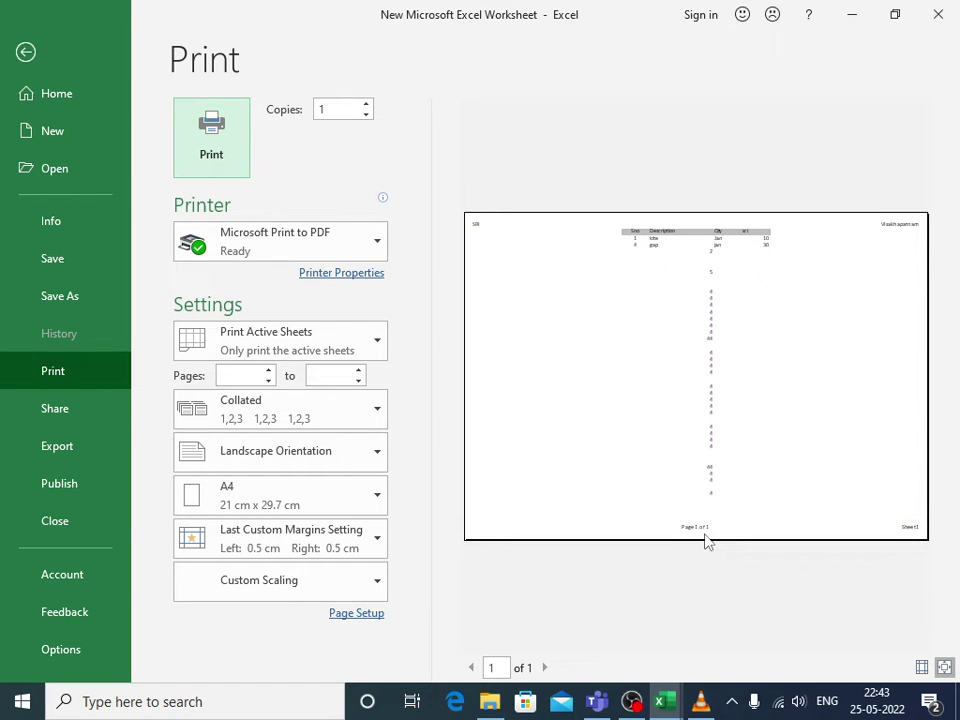
pyautogui.press('Escape')
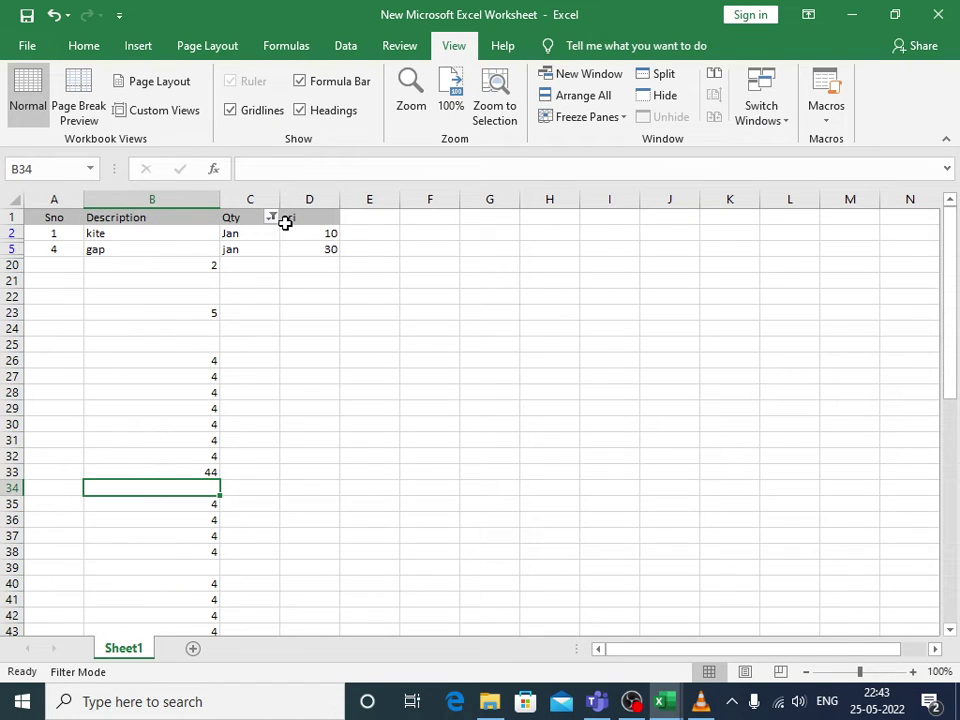
# - Copy the sample values in B40:B54 and paste them below the existing data starting at B57
pyautogui.scroll(-4, 210, 557)
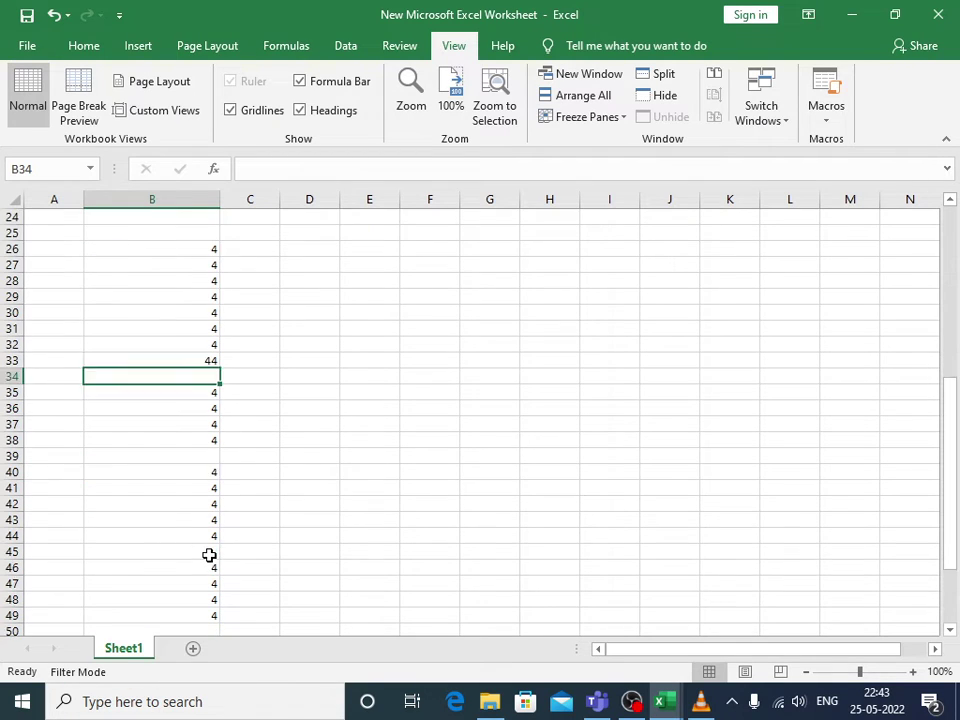
pyautogui.moveTo(201, 401); pyautogui.dragTo(196, 612)
pyautogui.hotkey('ctrl', 'c')
pyautogui.scroll(-4, 204, 521)
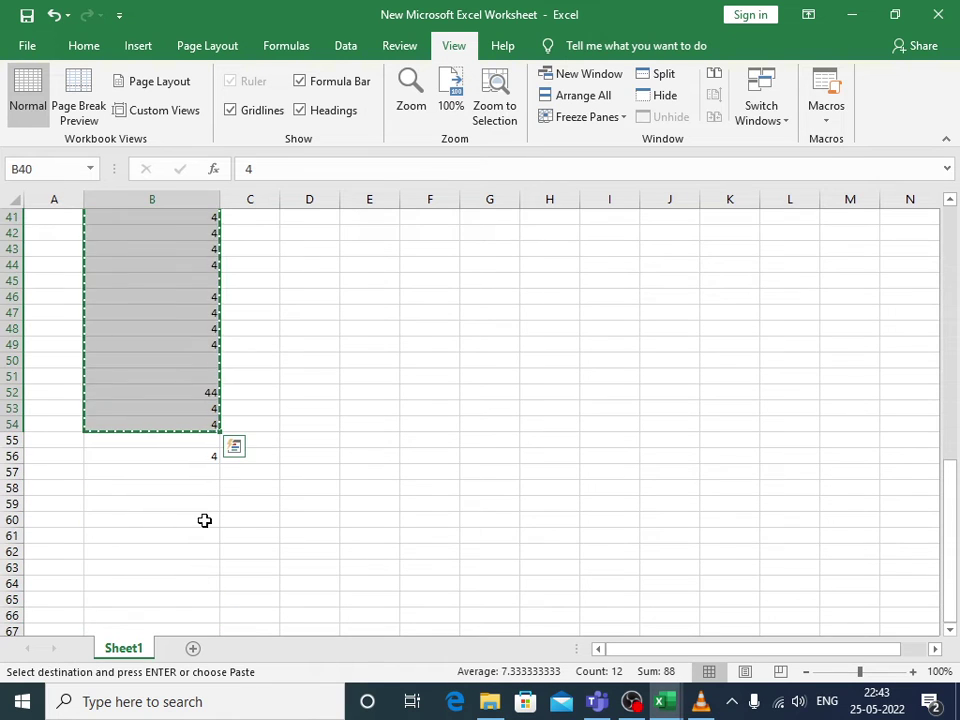
pyautogui.click(200, 470)
pyautogui.hotkey('ctrl', 'v')
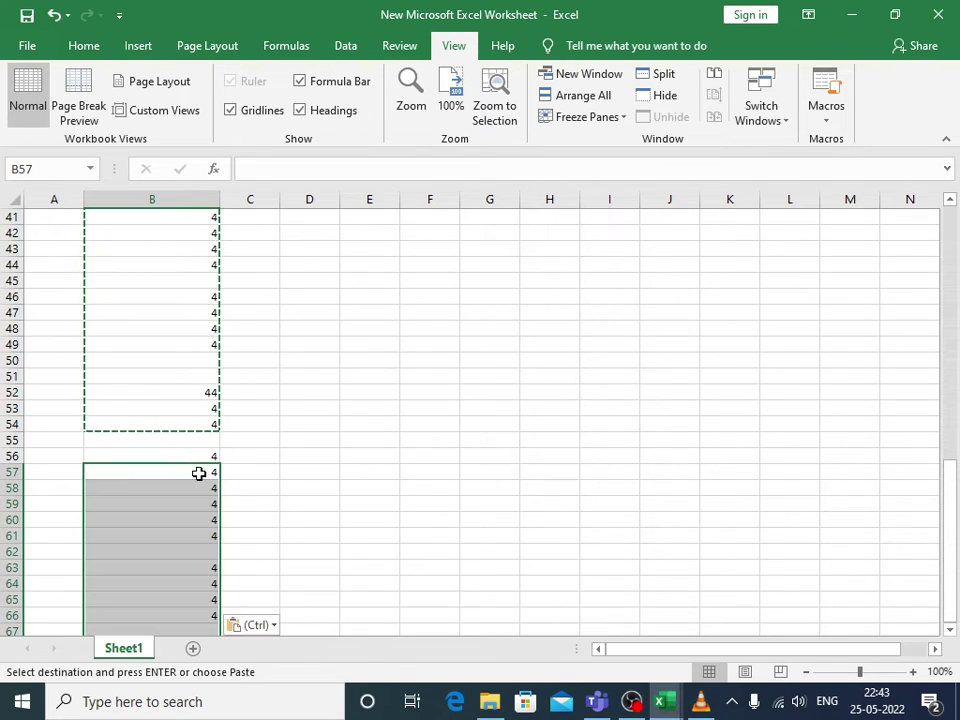
pyautogui.press('ctrl')
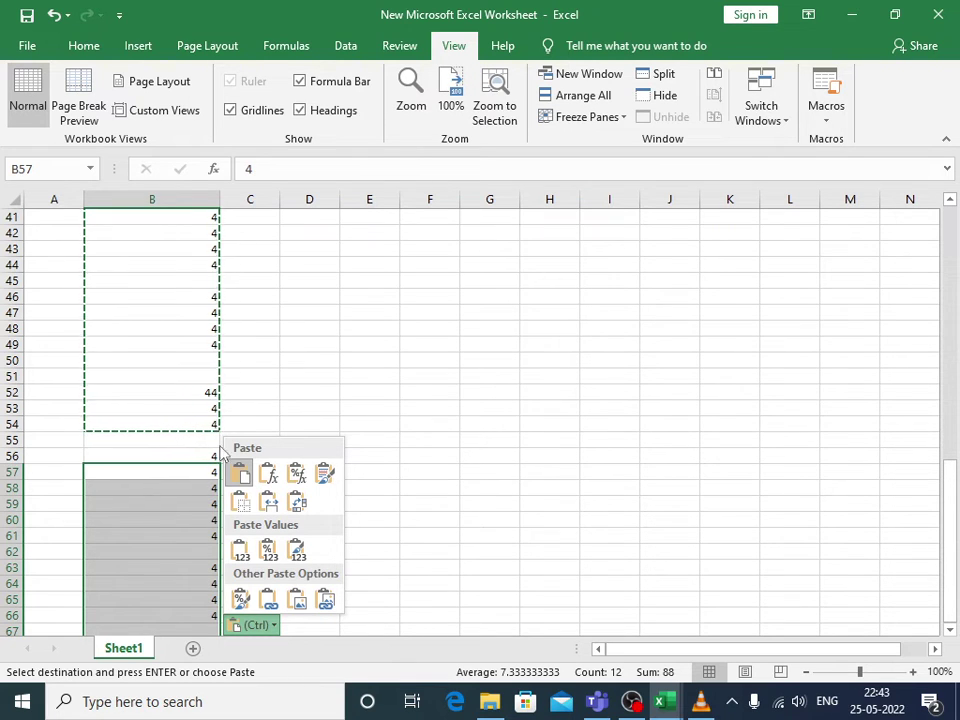
# - Extend the print area down to row 71 in Page Break Preview and return to Normal view
pyautogui.click(90, 103)
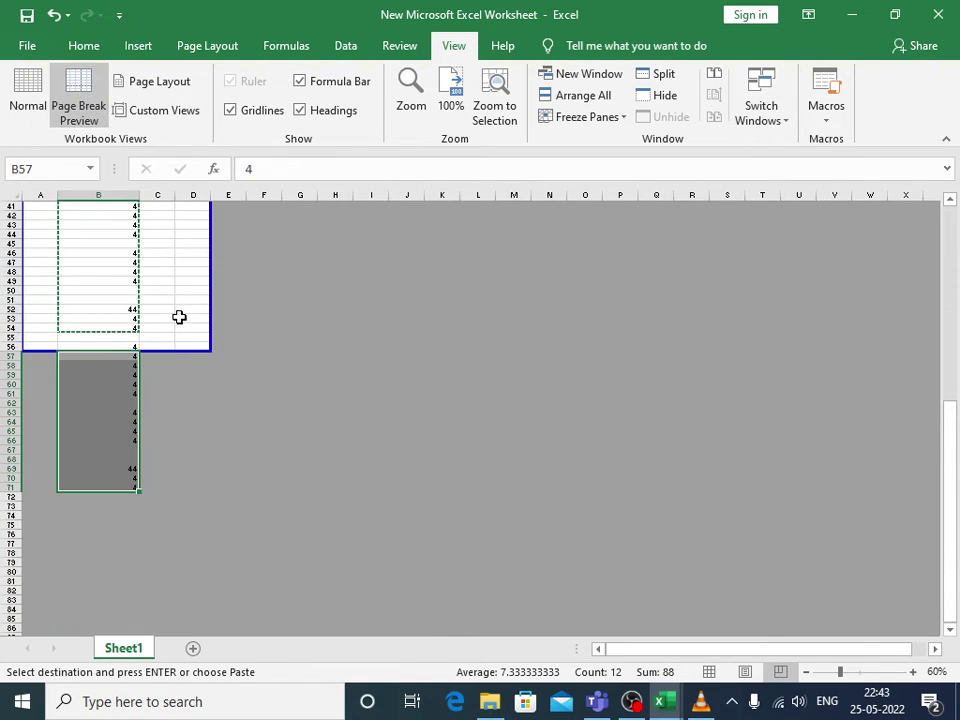
pyautogui.moveTo(166, 352); pyautogui.dragTo(161, 490)
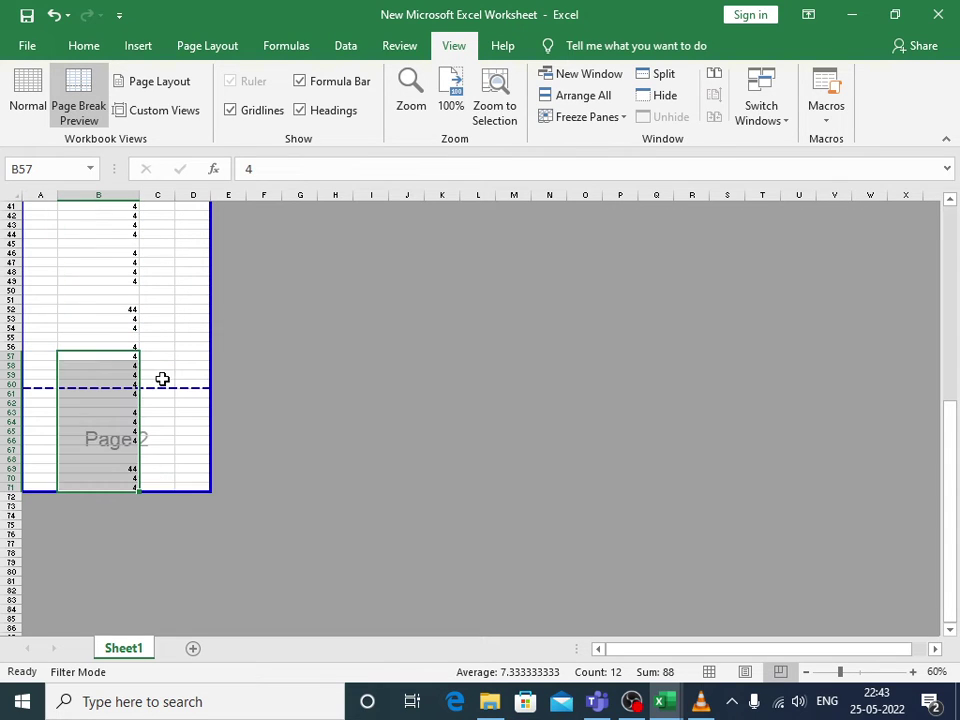
pyautogui.click(26, 100)
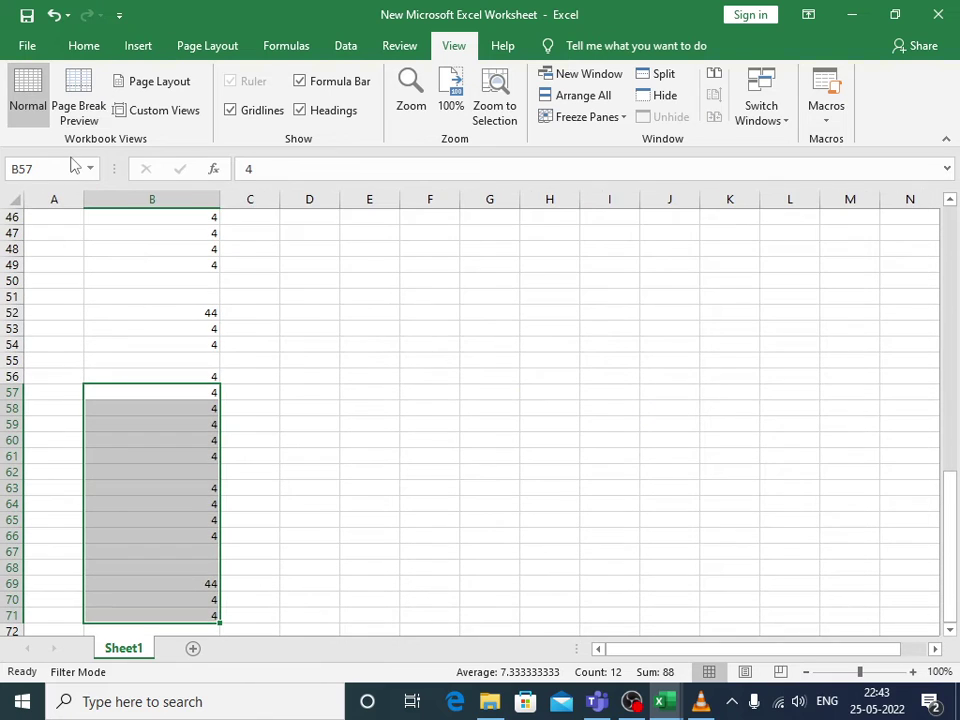
# - Check page 2 in the print preview for the repeated header row and review the print title settings in Page Setup
pyautogui.hotkey('ctrl', 'p')
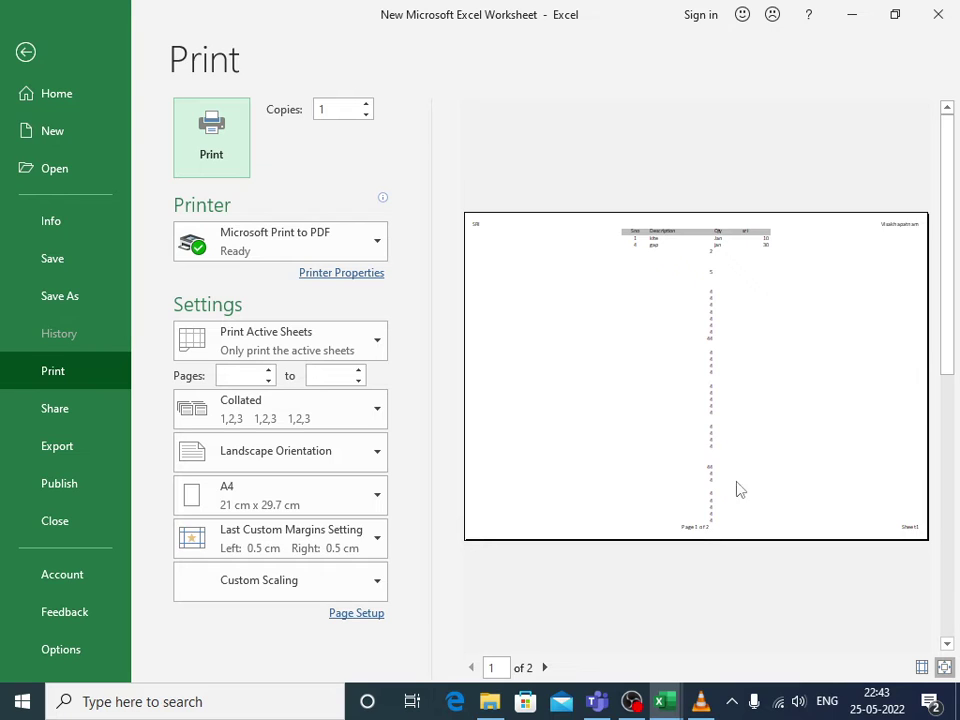
pyautogui.click(545, 667)
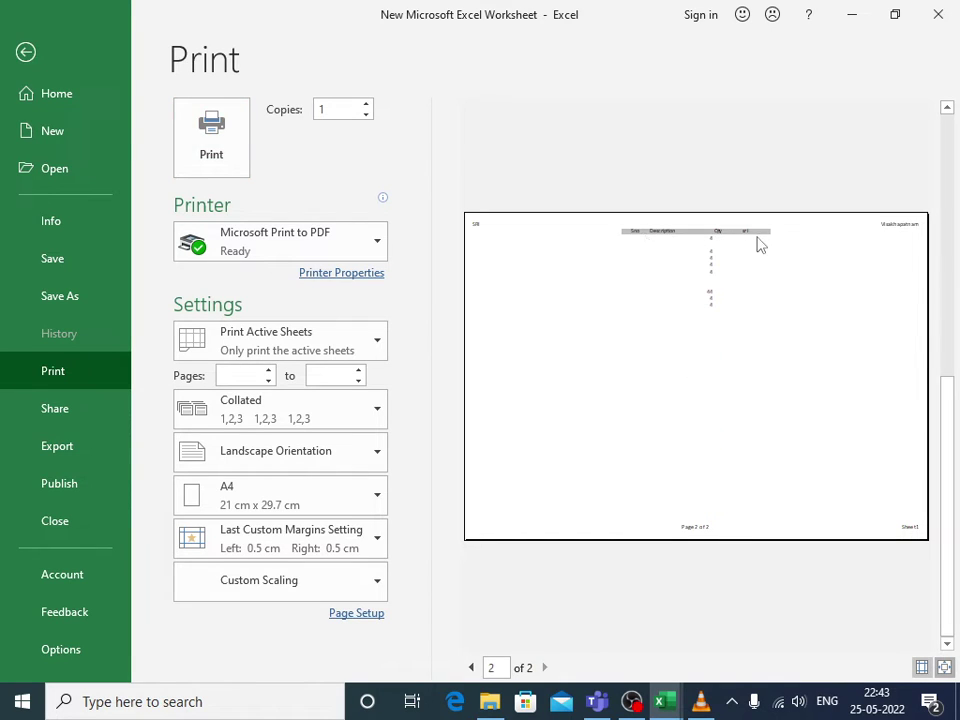
pyautogui.click(354, 614)
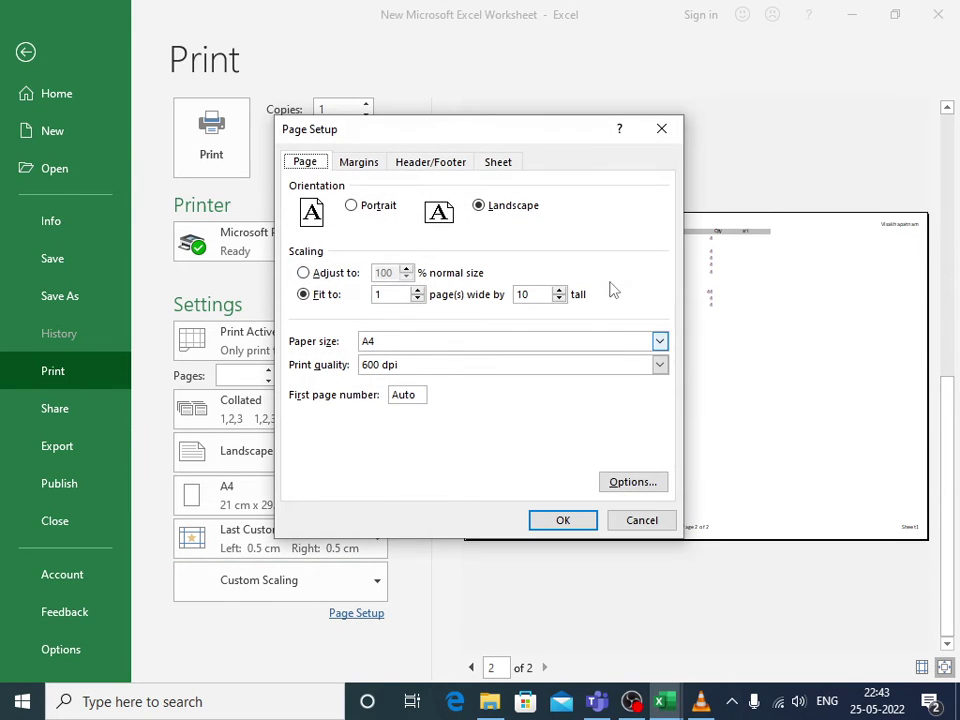
pyautogui.click(498, 164)
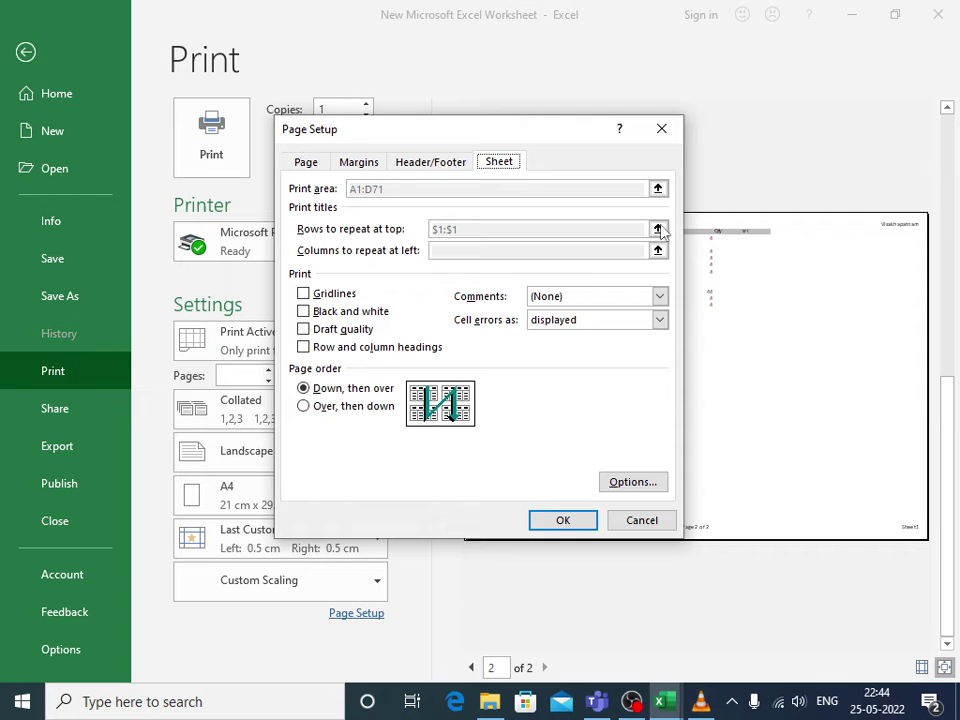
pyautogui.press('Escape')
pyautogui.press('Escape')
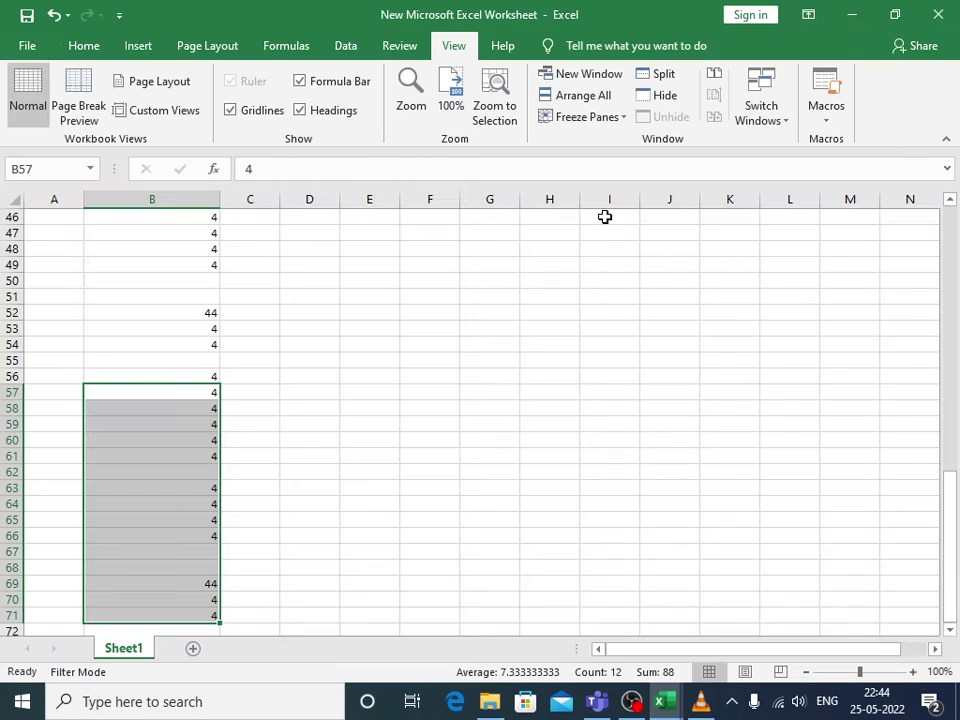
# - Clear the rows to repeat at top in Page Setup and apply the change
pyautogui.click(195, 43)
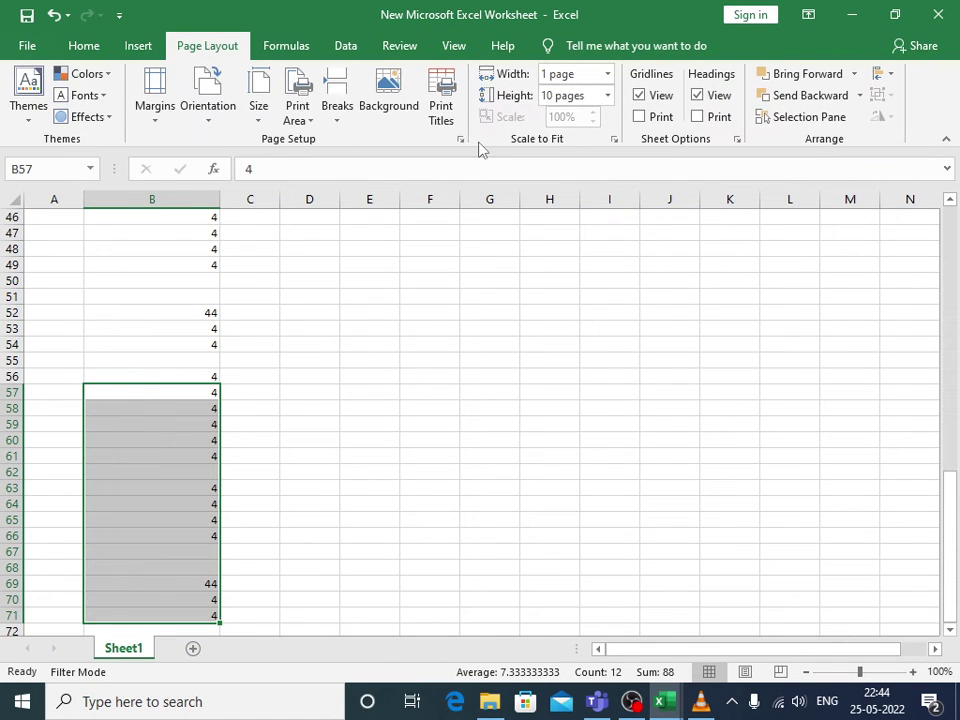
pyautogui.click(461, 140)
pyautogui.click(500, 163)
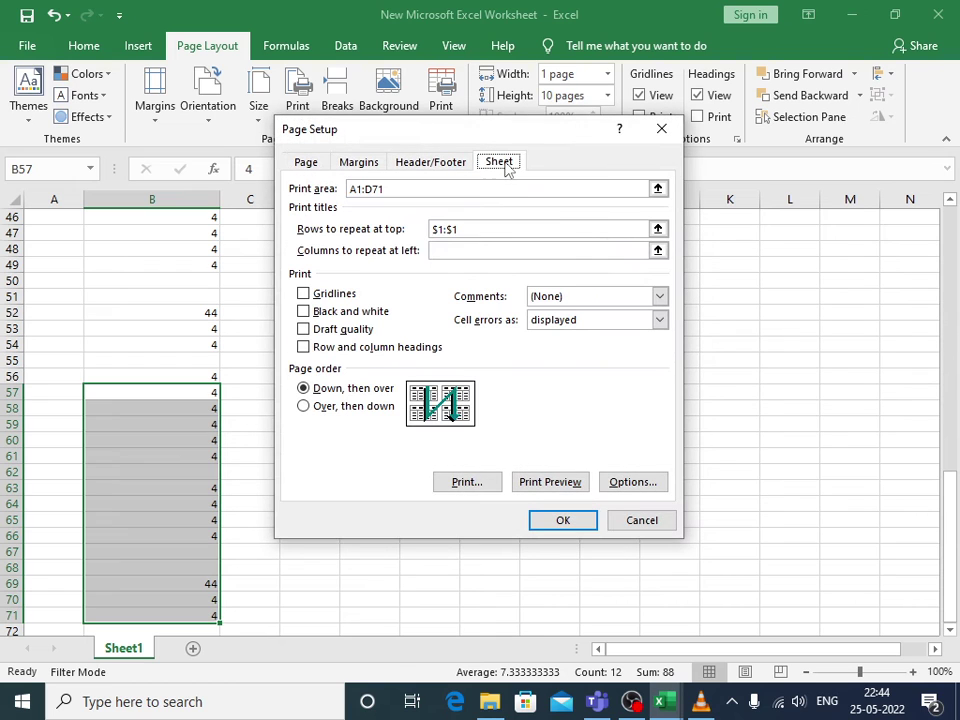
pyautogui.moveTo(613, 230); pyautogui.dragTo(389, 220)
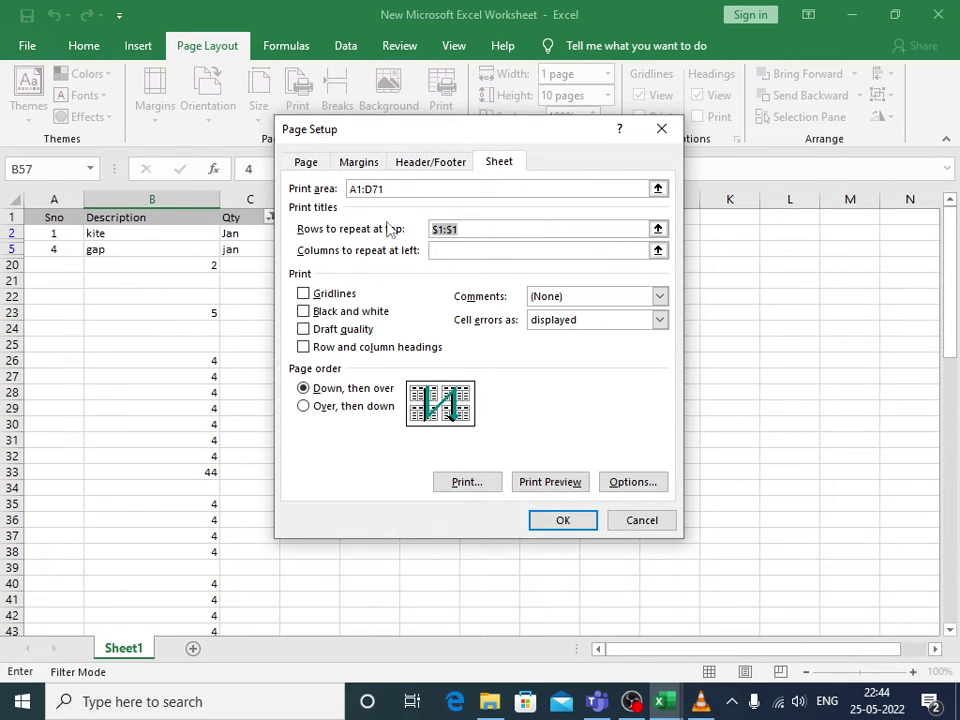
pyautogui.press('BackSpace')
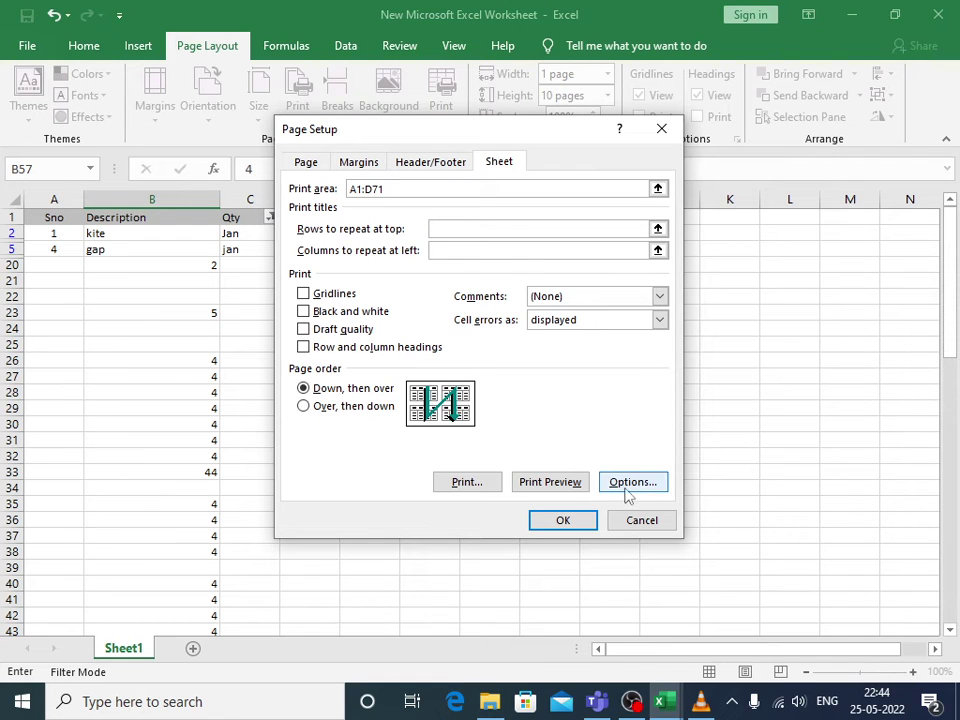
pyautogui.click(563, 520)
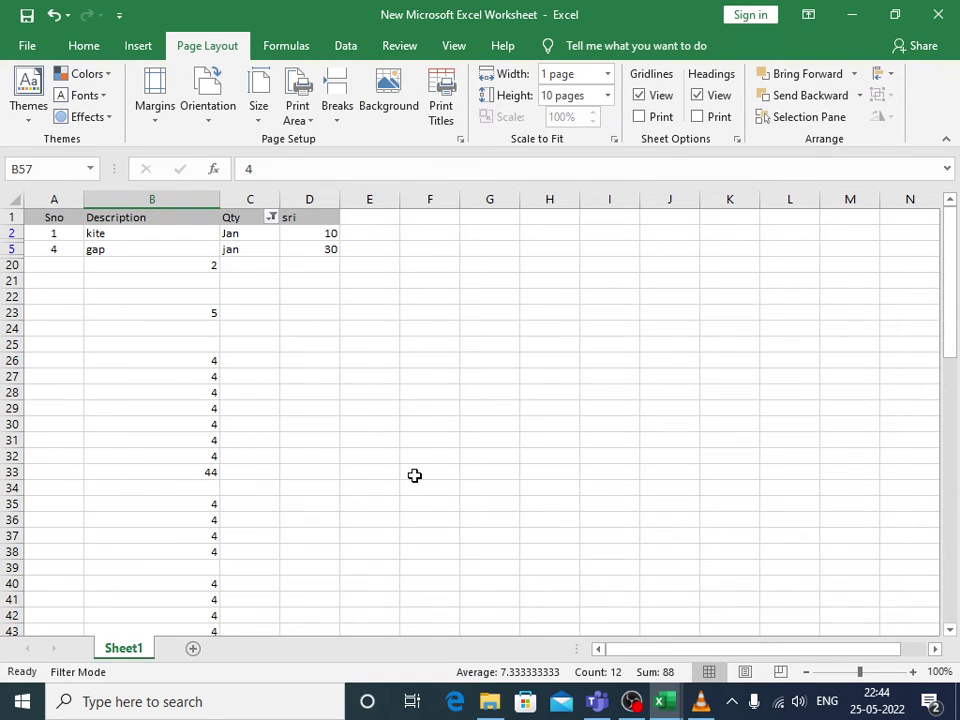
# - Check page 2 in the print preview for a missing header row and review the print title settings in Page Setup
pyautogui.hotkey('ctrl', 'p')
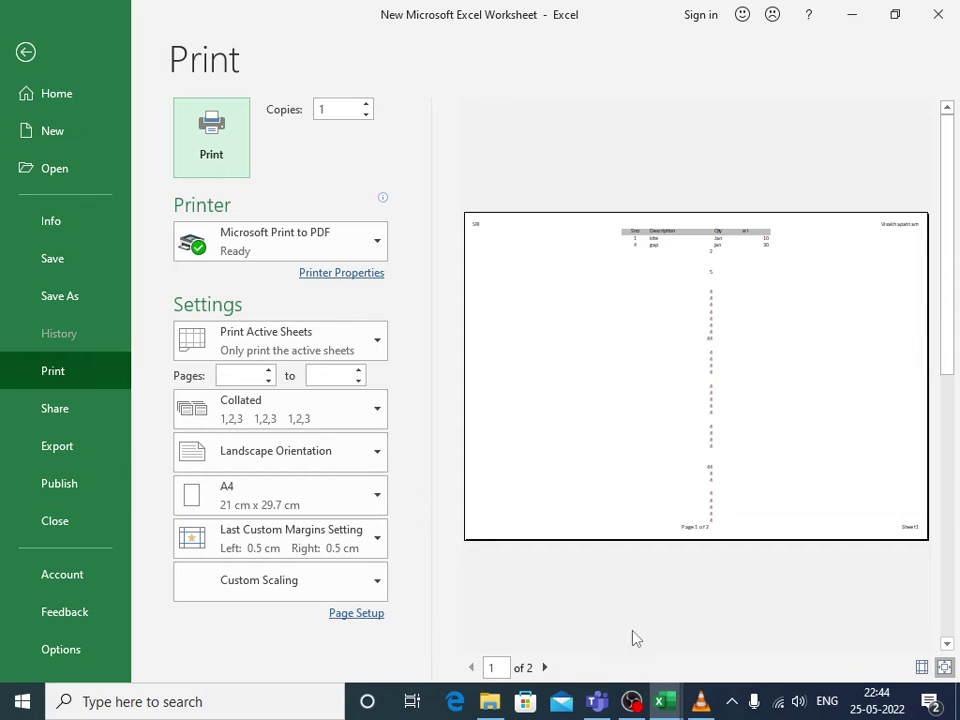
pyautogui.click(547, 670)
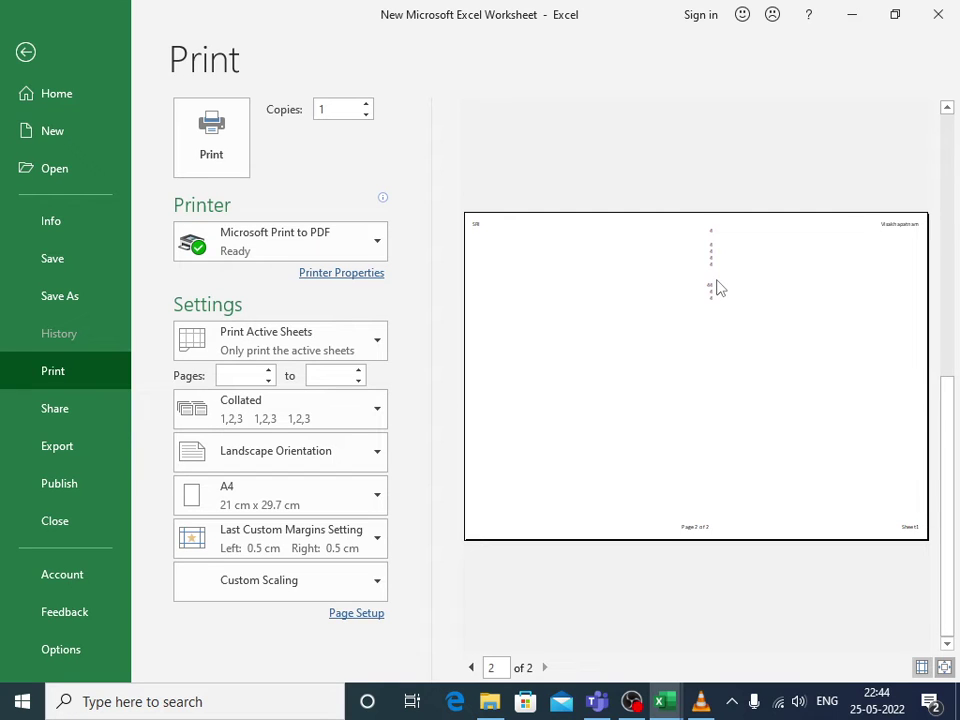
pyautogui.click(356, 614)
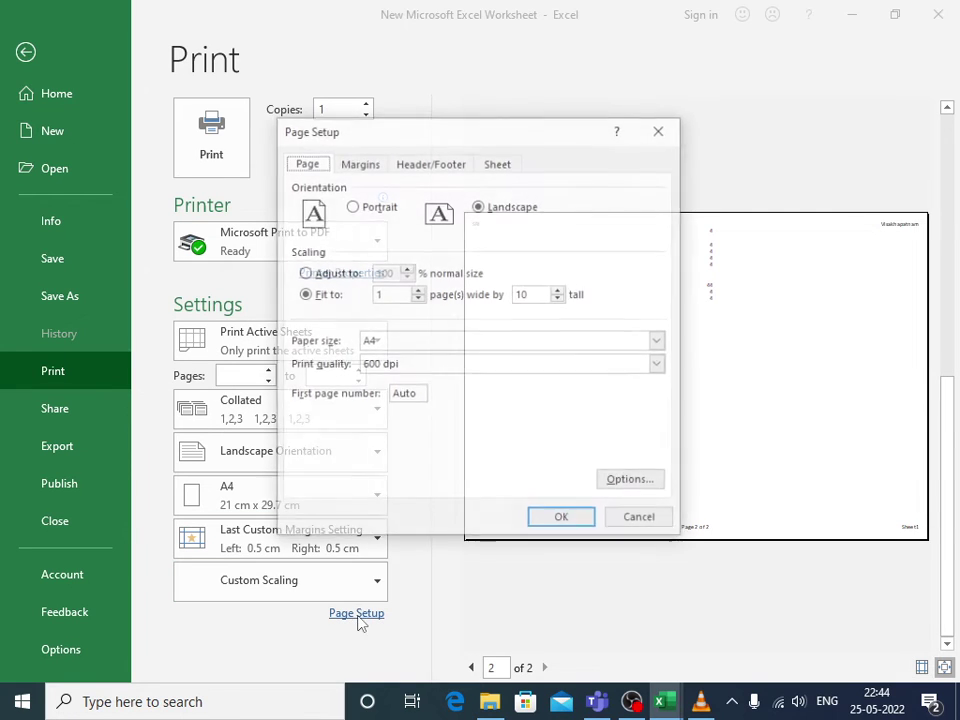
pyautogui.click(498, 163)
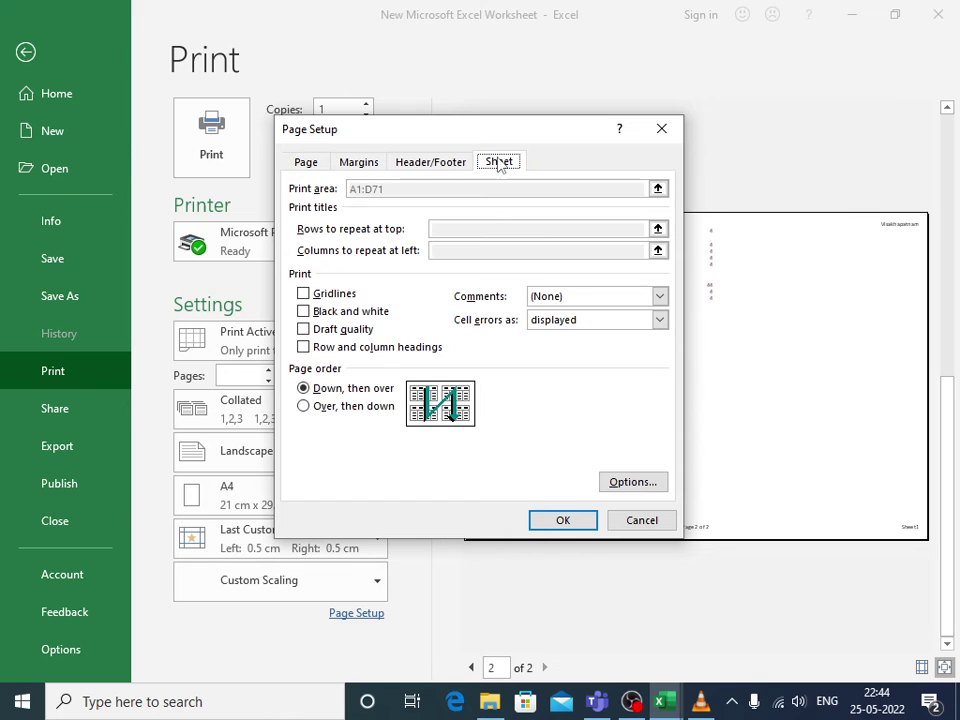
pyautogui.click(658, 230)
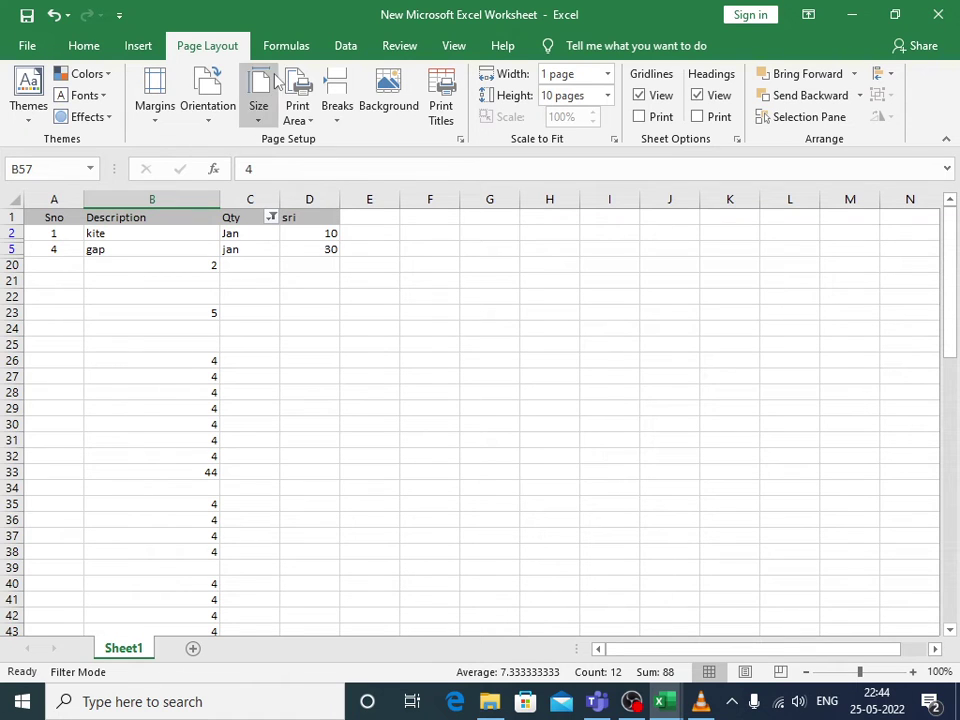
# - Set row 1 ($1:$1) as the row to repeat at top in Page Setup and apply the change
pyautogui.click(460, 139)
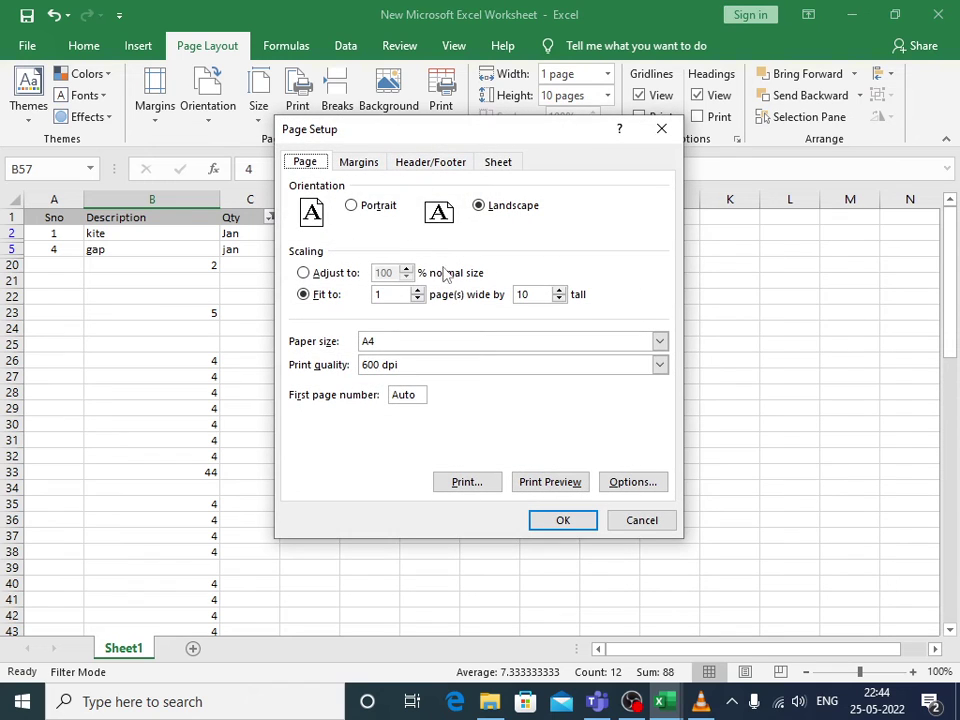
pyautogui.click(499, 162)
pyautogui.click(645, 228)
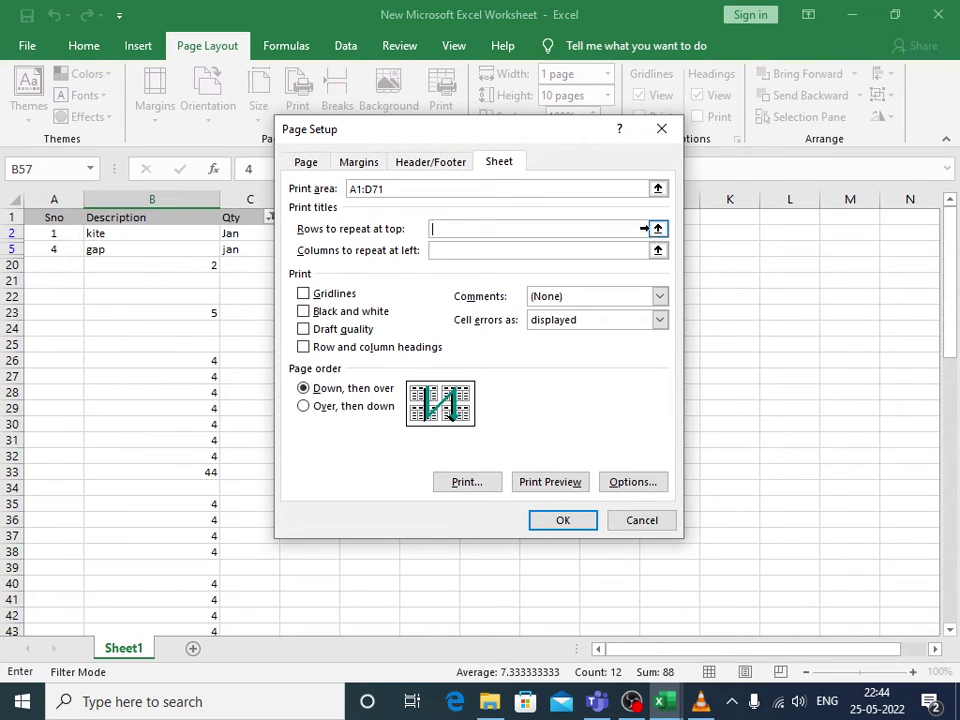
pyautogui.click(657, 228)
pyautogui.click(12, 216)
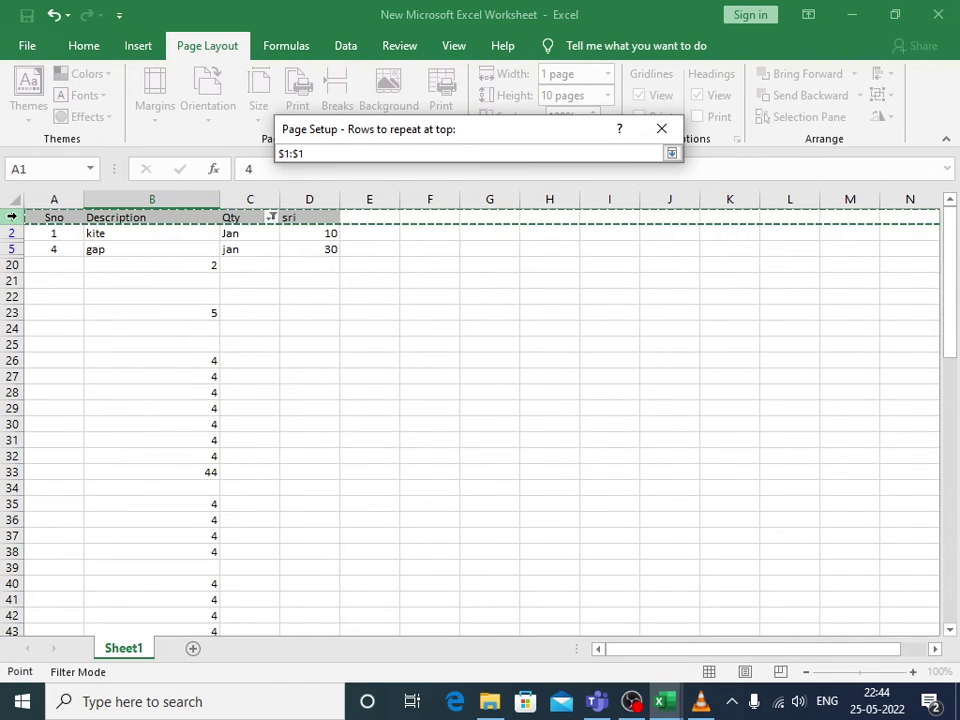
pyautogui.press('Return')
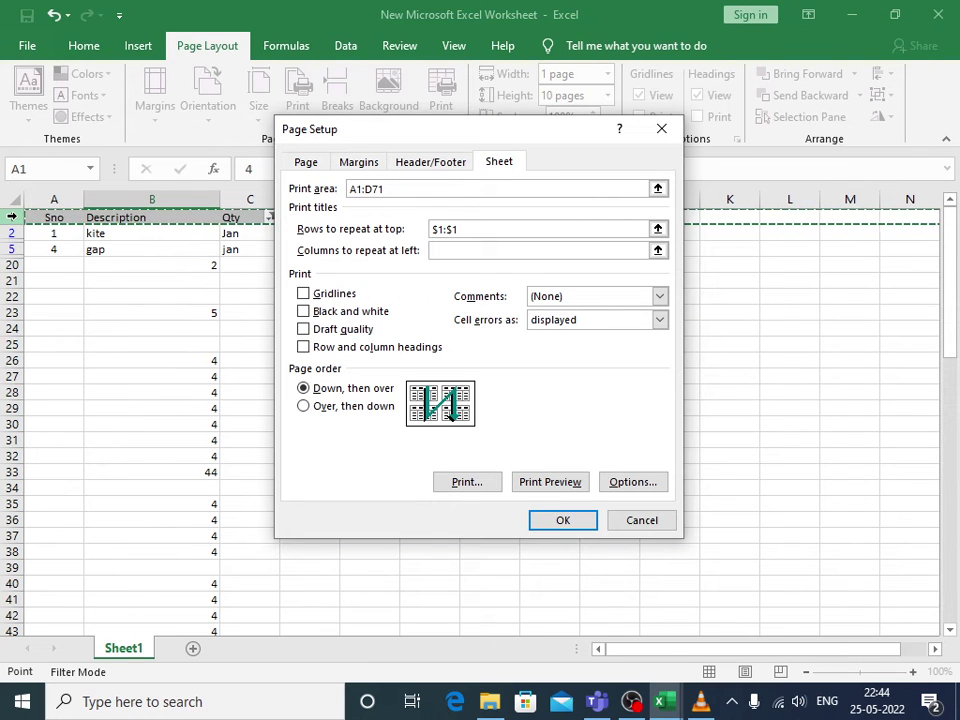
pyautogui.click(556, 520)
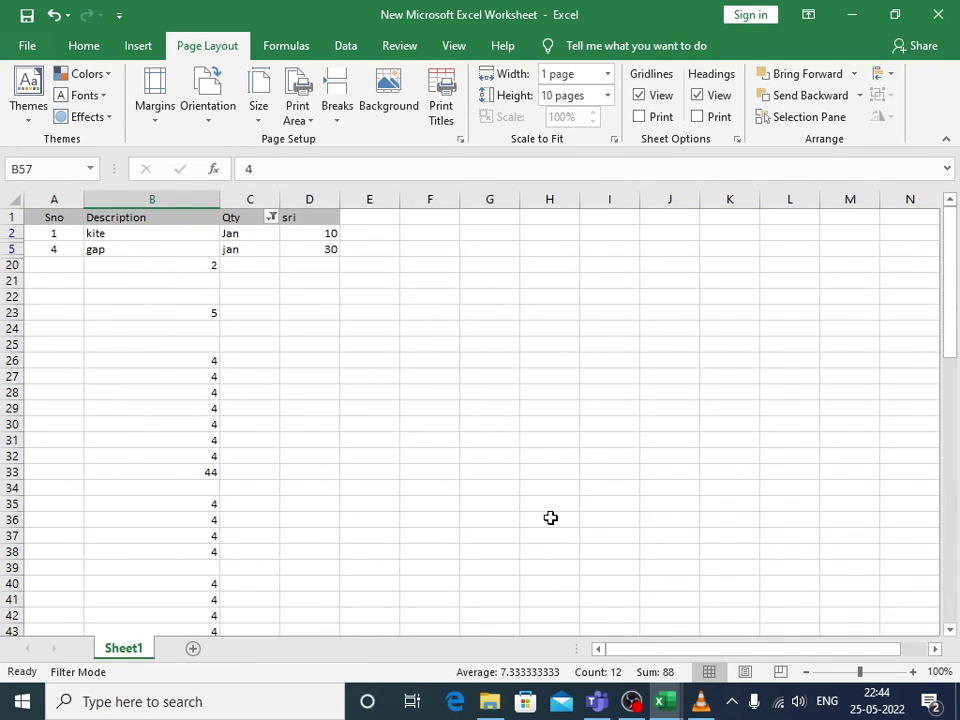
# - Group columns C and D into an outline and collapse the group
pyautogui.click(294, 50)
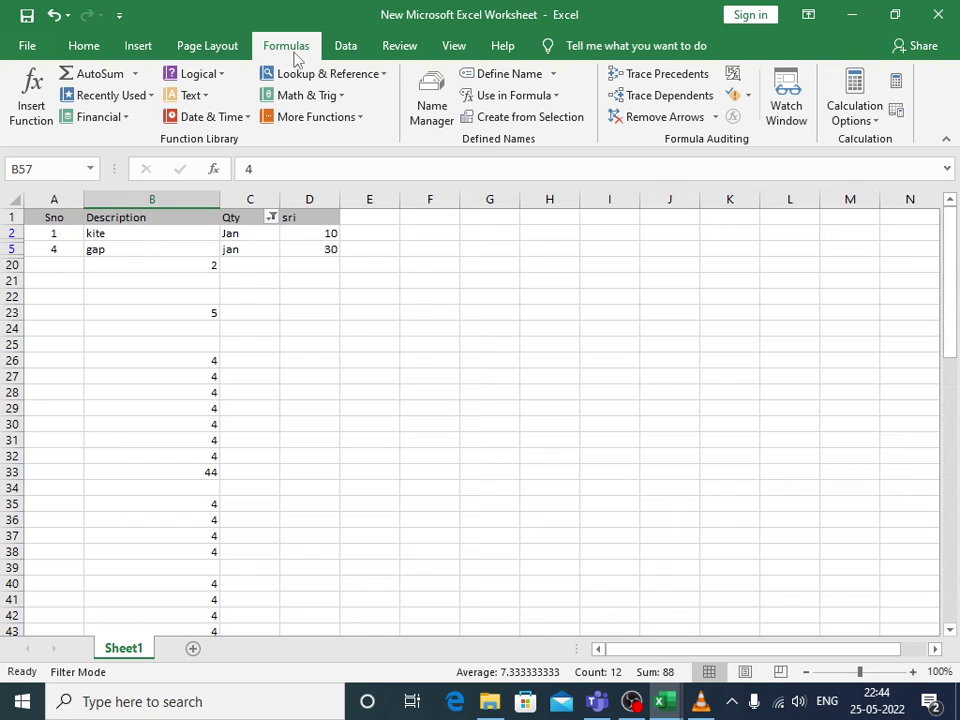
pyautogui.click(354, 52)
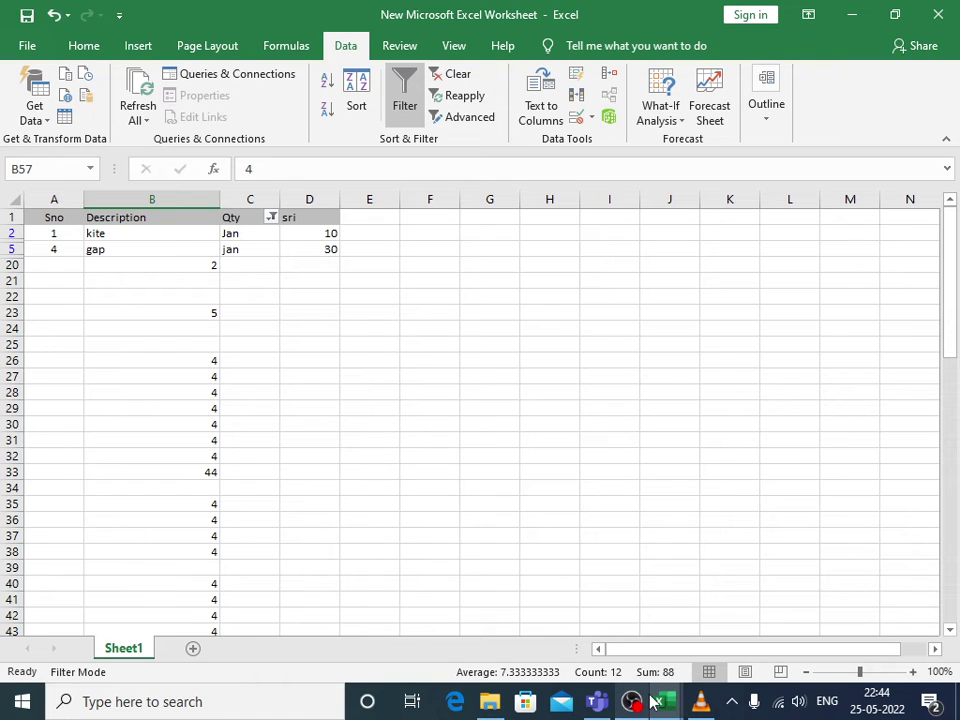
pyautogui.click(313, 438)
pyautogui.click(129, 197)
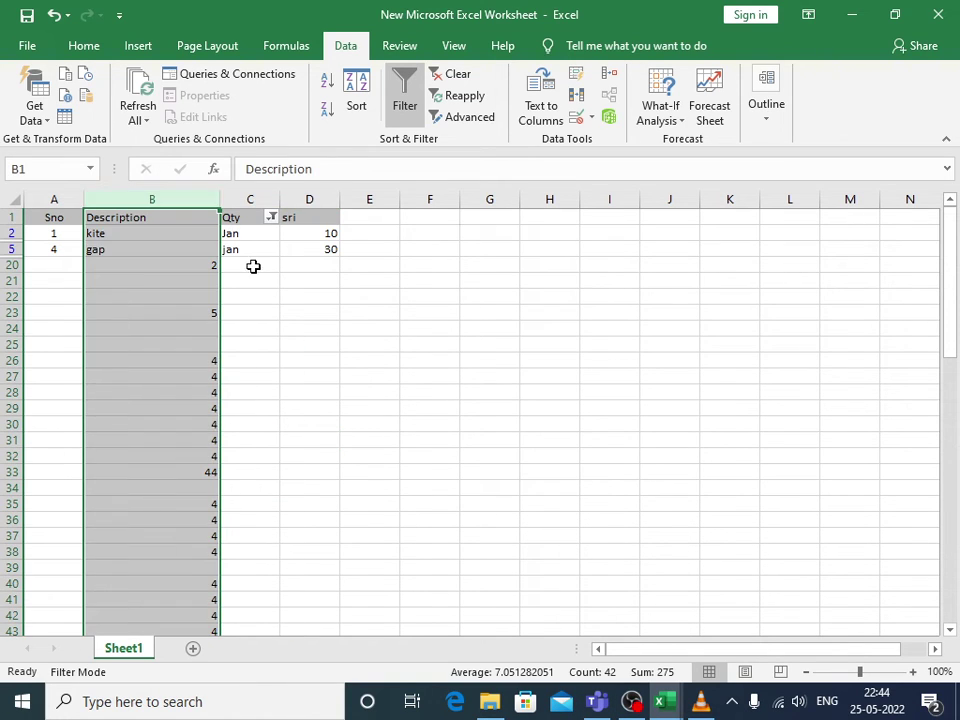
pyautogui.click(309, 313)
pyautogui.moveTo(247, 198); pyautogui.dragTo(312, 201)
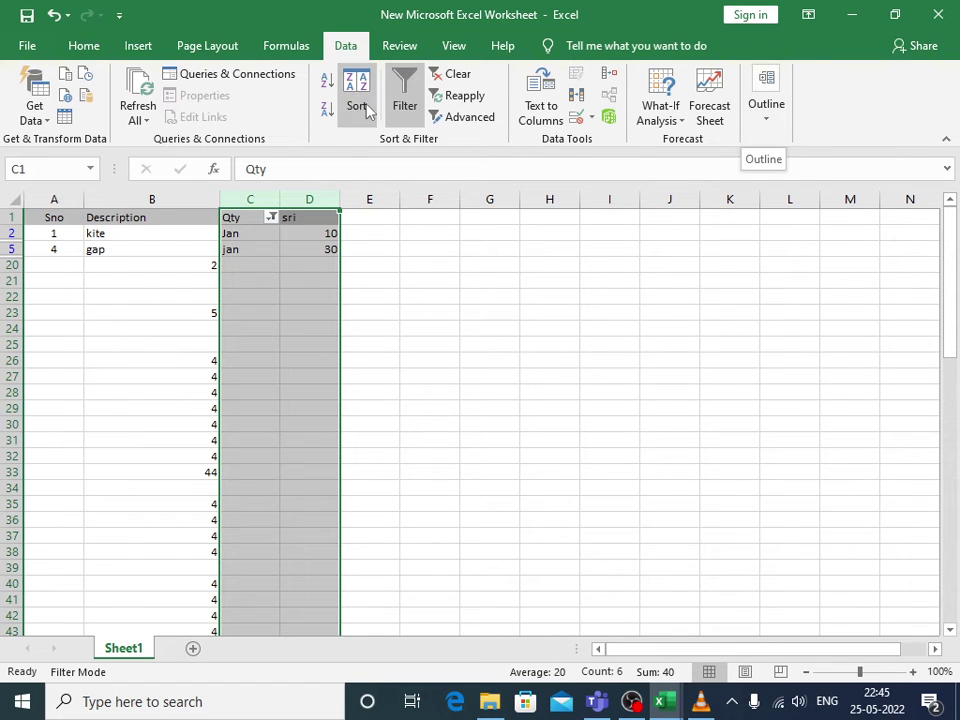
pyautogui.click(764, 122)
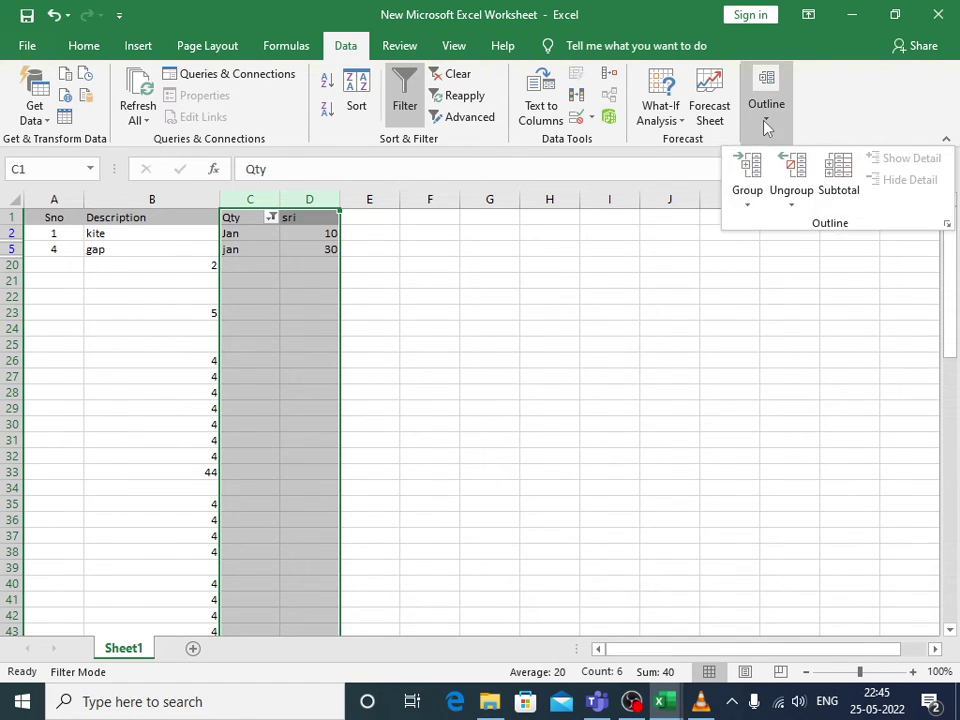
pyautogui.click(750, 207)
pyautogui.click(765, 224)
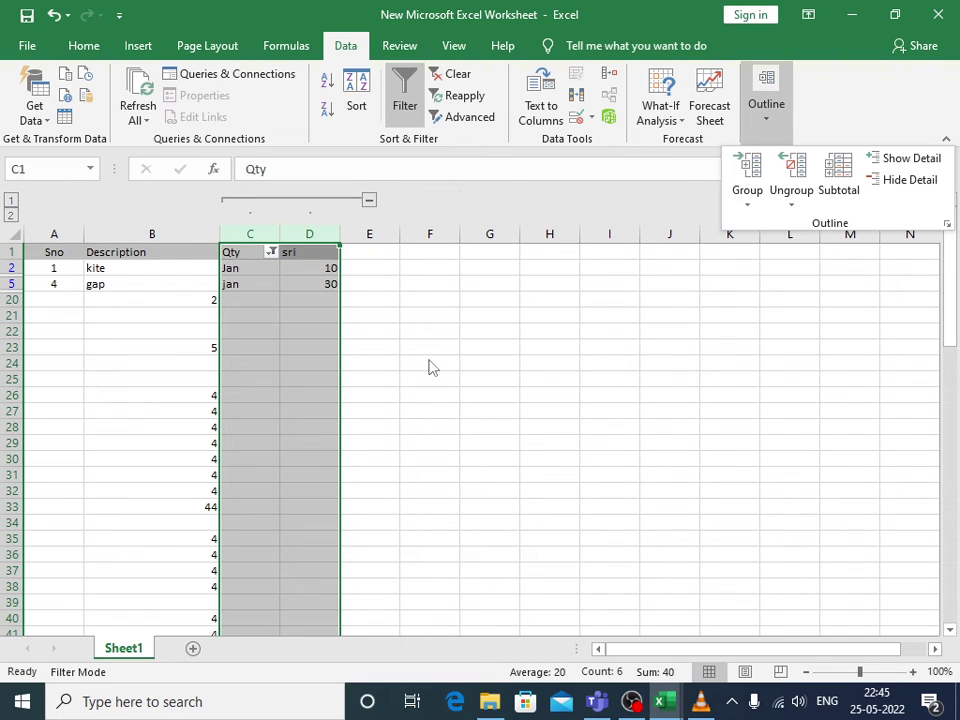
pyautogui.click(363, 315)
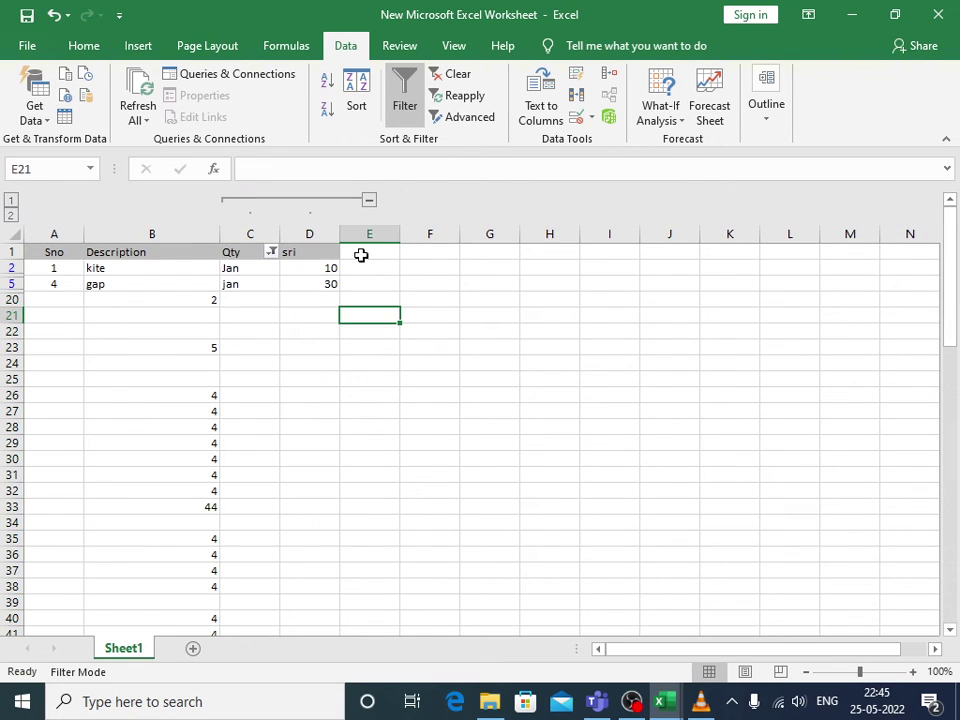
pyautogui.click(369, 202)
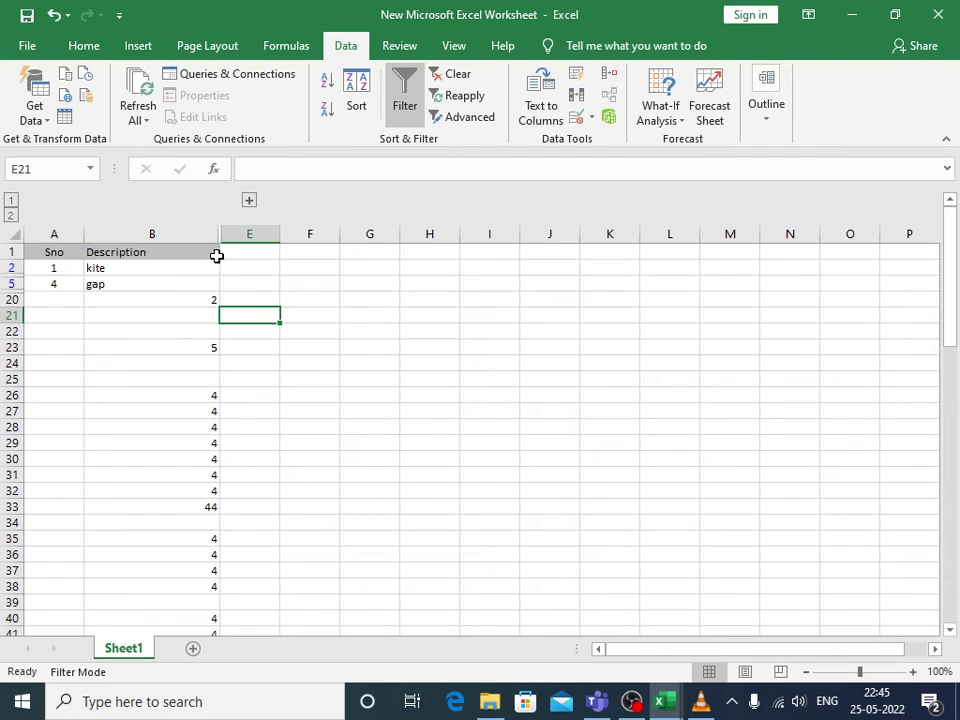
# - Hide the empty columns F to I
pyautogui.moveTo(317, 231); pyautogui.dragTo(491, 236)
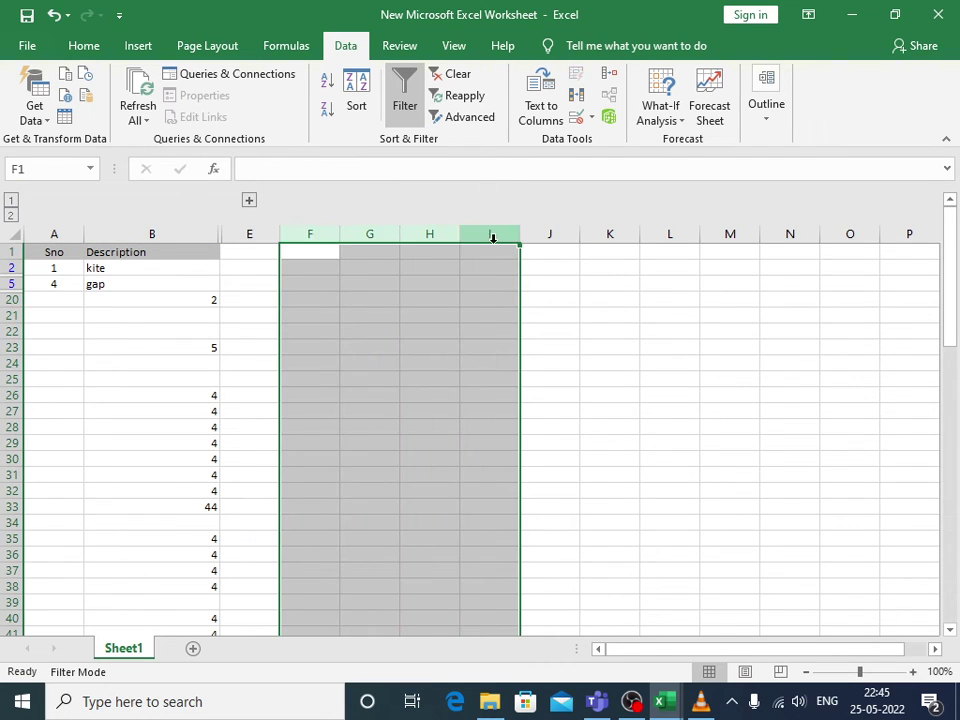
pyautogui.rightClick(423, 233)
pyautogui.click(494, 483)
pyautogui.moveTo(358, 381); pyautogui.dragTo(355, 372)
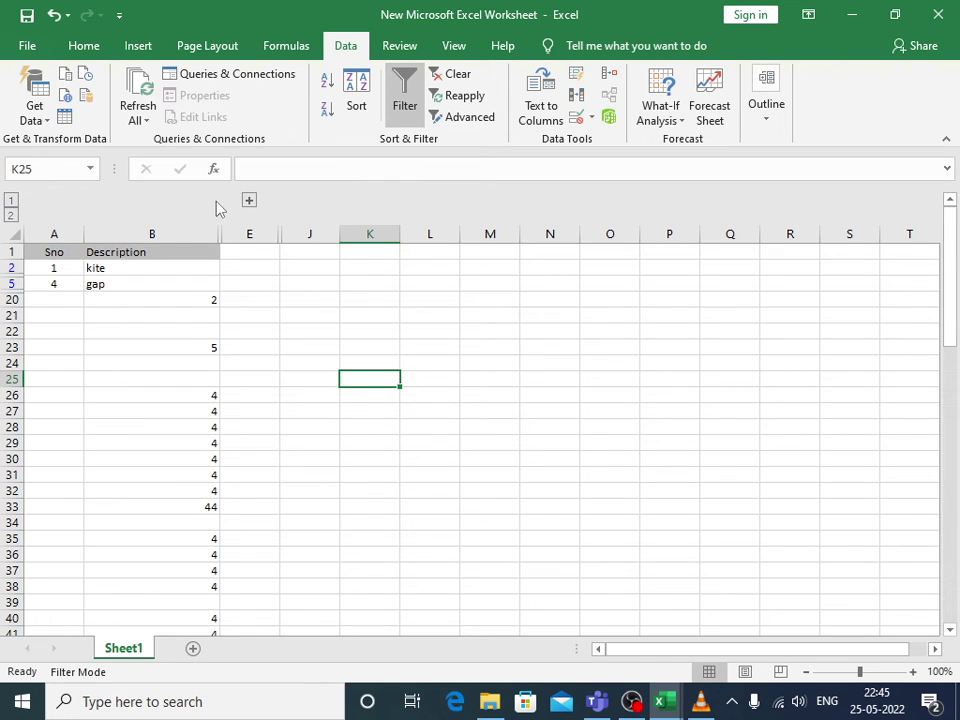
# - Expand the grouped columns C and D and unhide the columns between E and J
pyautogui.click(250, 201)
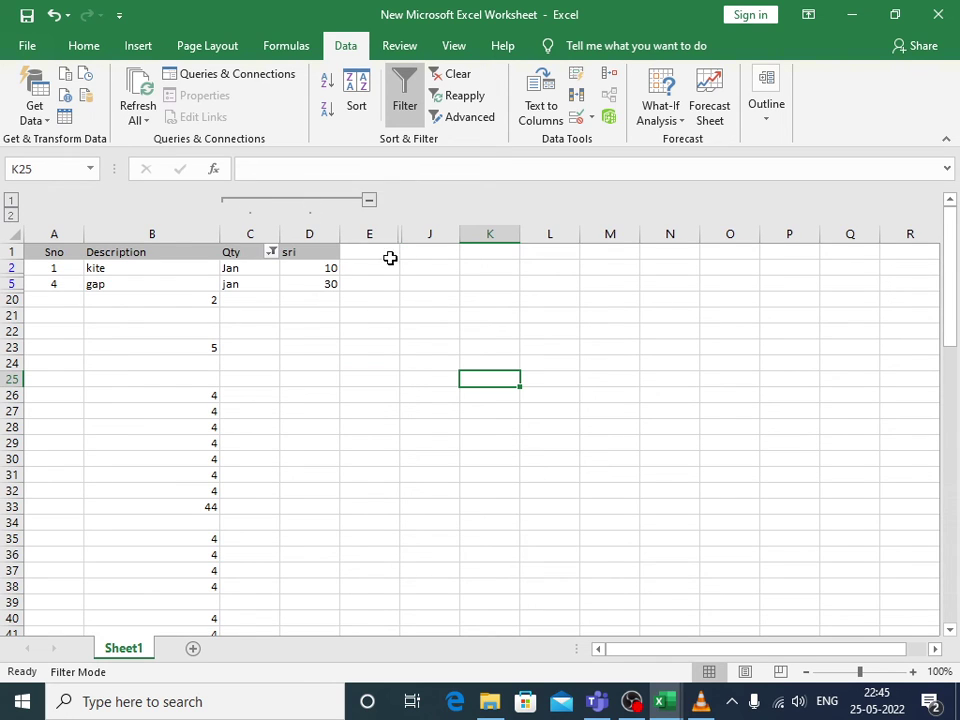
pyautogui.moveTo(373, 233); pyautogui.dragTo(454, 223)
pyautogui.rightClick(420, 231)
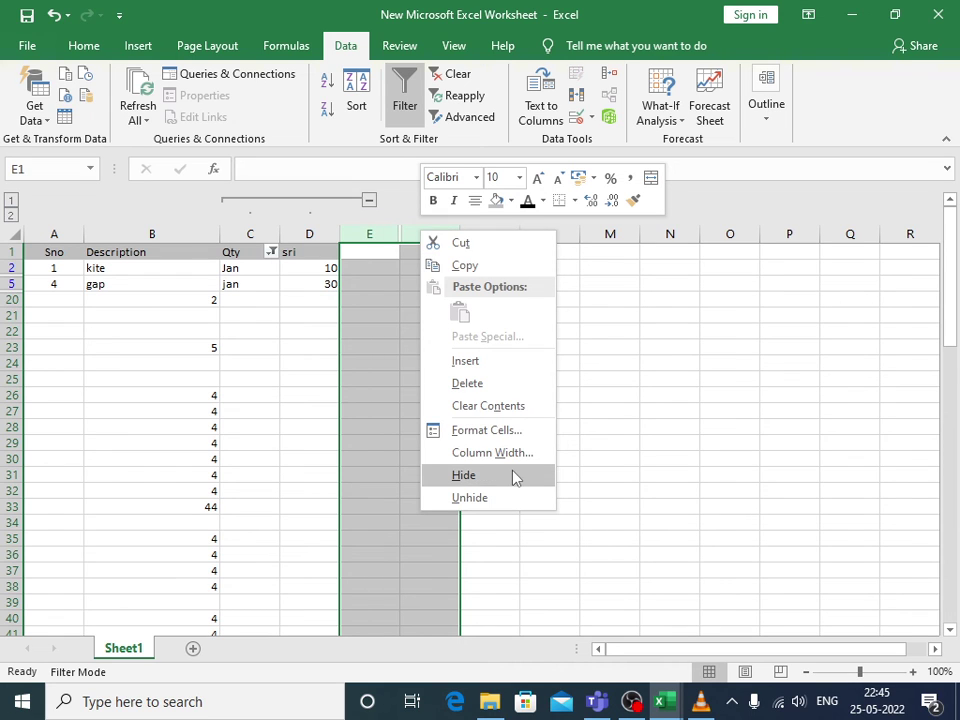
pyautogui.click(505, 498)
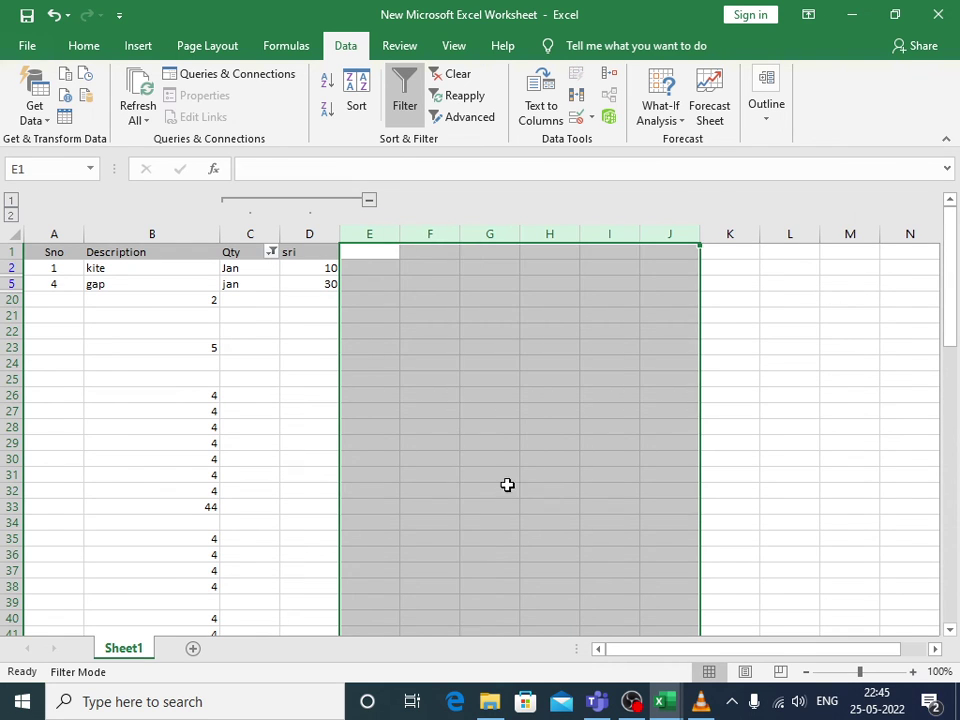
pyautogui.click(549, 457)
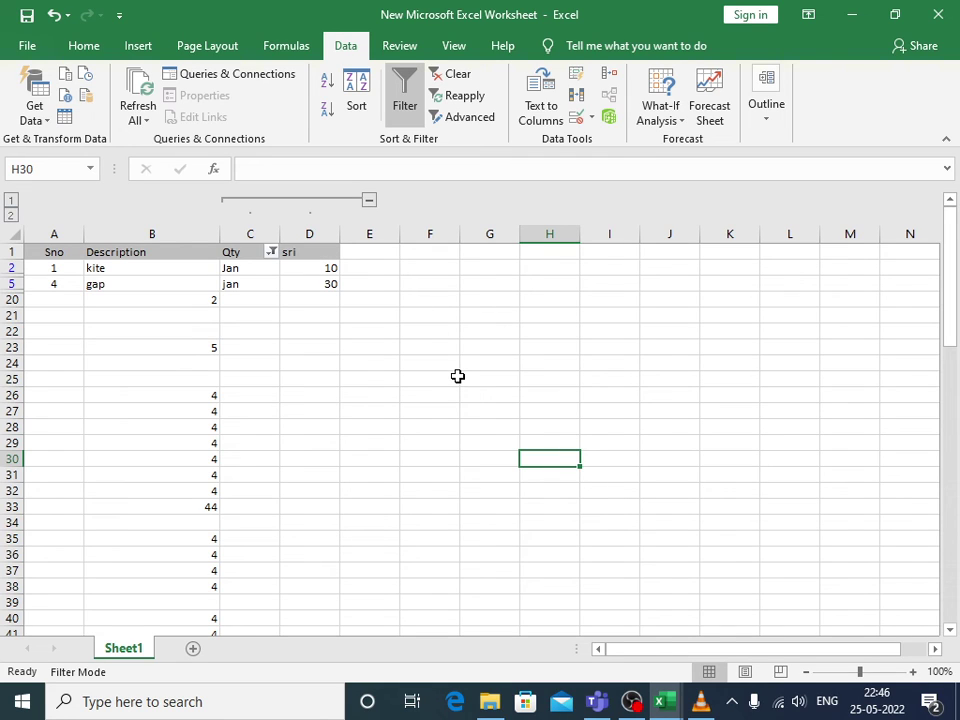
# - Replace the content of cell B20 with the misspelled word "descption"
pyautogui.click(81, 45)
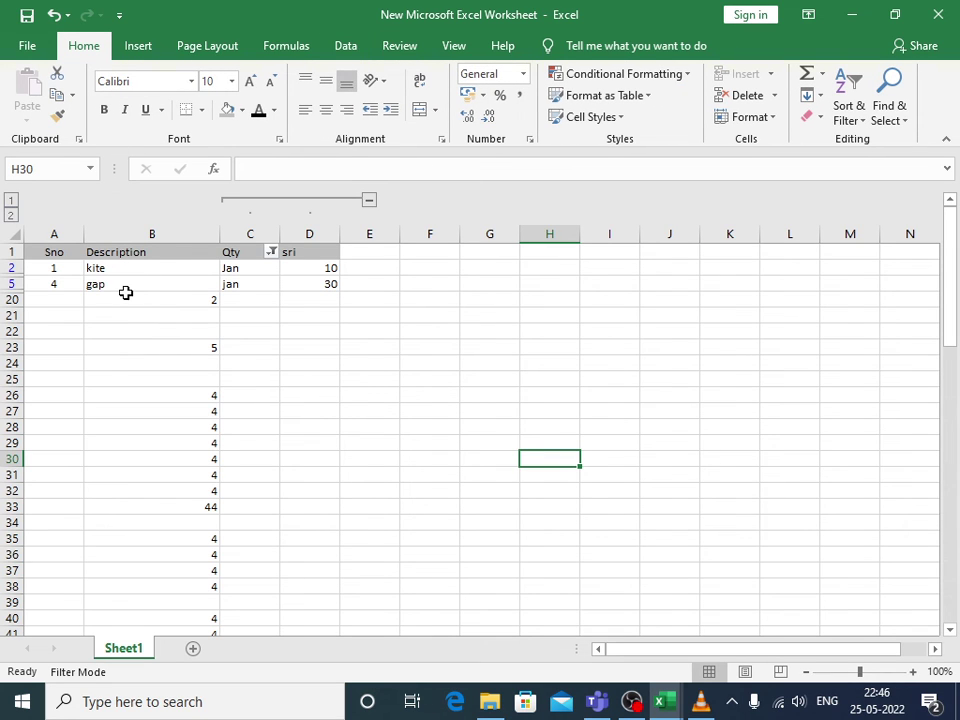
pyautogui.click(123, 297)
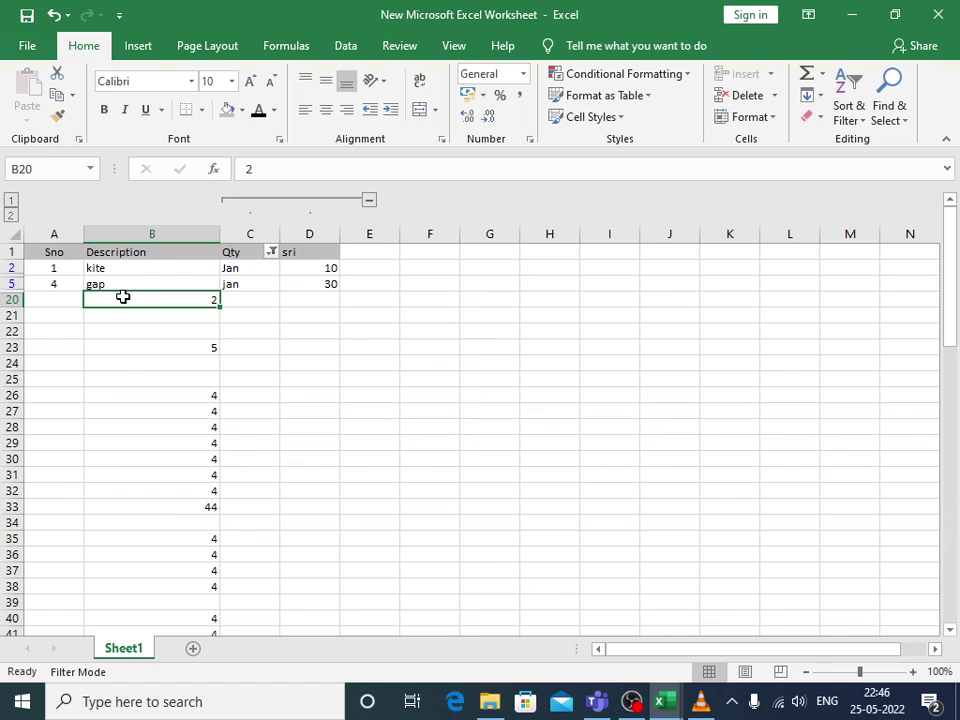
pyautogui.write('desc')
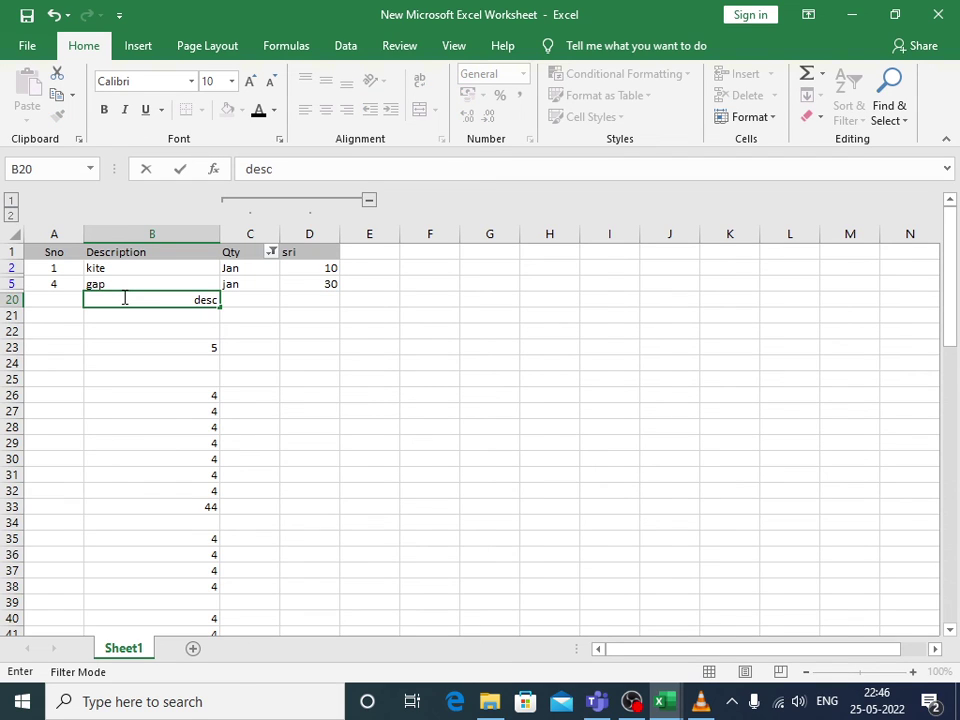
pyautogui.write('ption')
pyautogui.click(144, 362)
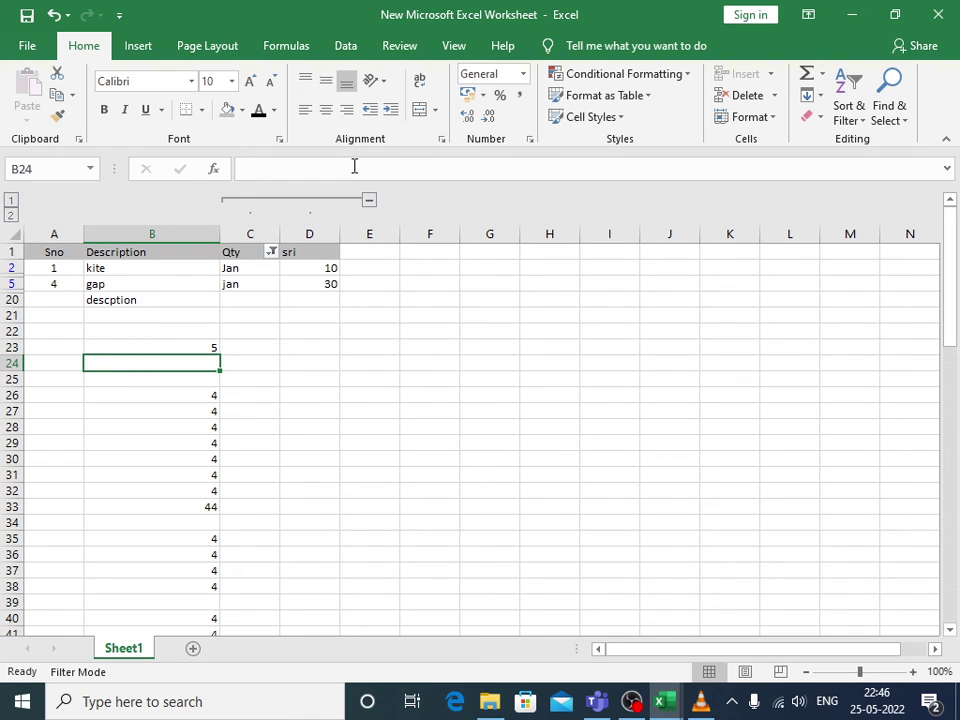
# - Spell-check the sheet from its beginning, ignoring "Sno", "sri", "feb" and "jan" once each, and close the check at "descption"
pyautogui.click(396, 48)
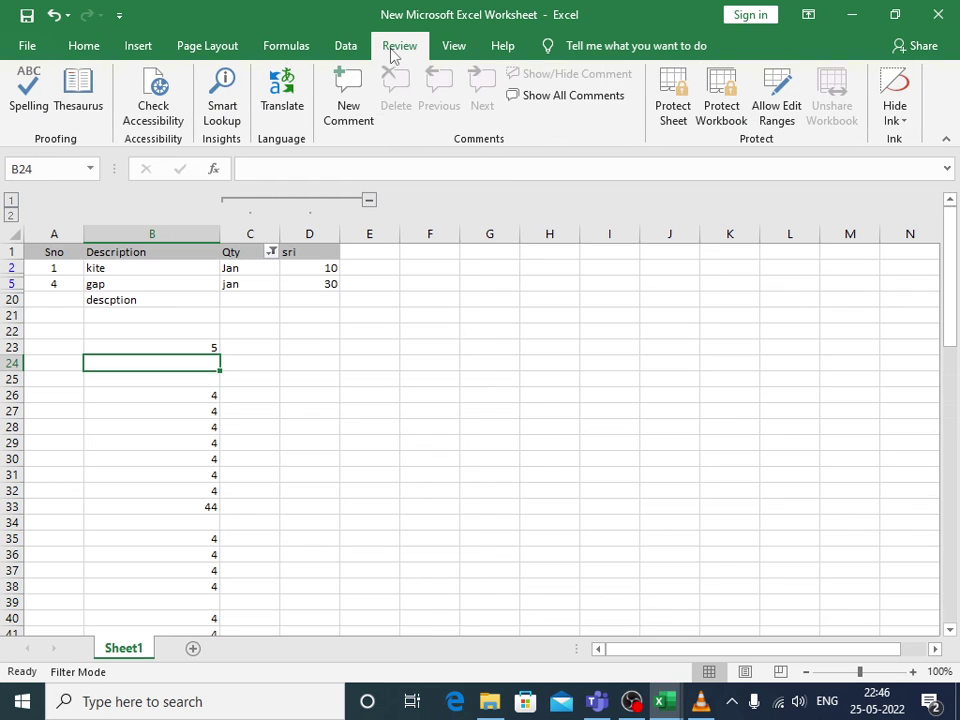
pyautogui.click(40, 108)
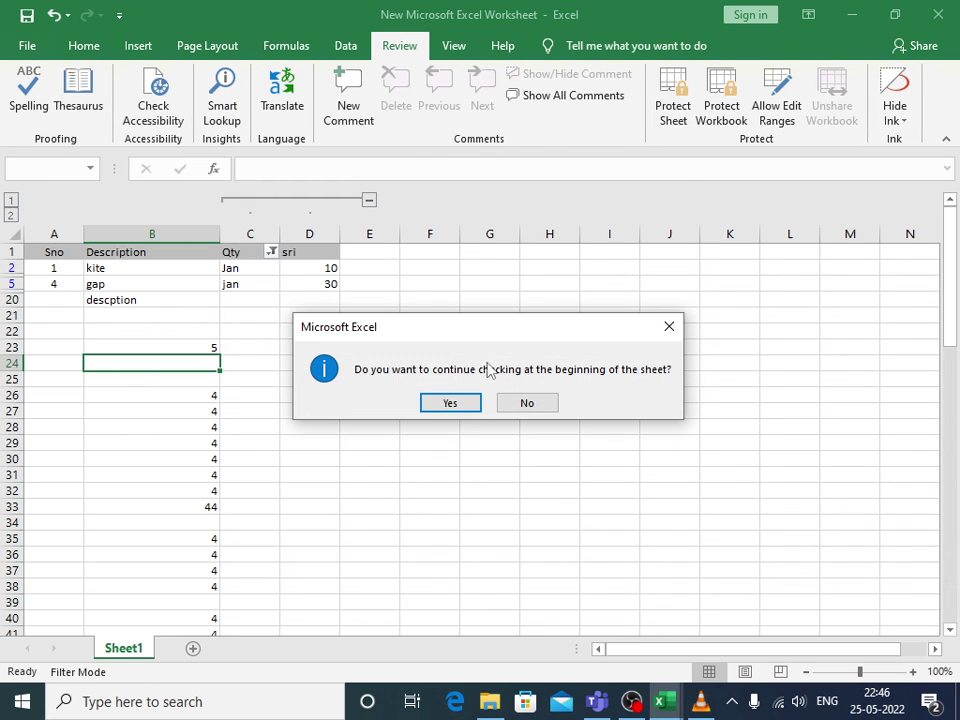
pyautogui.click(452, 404)
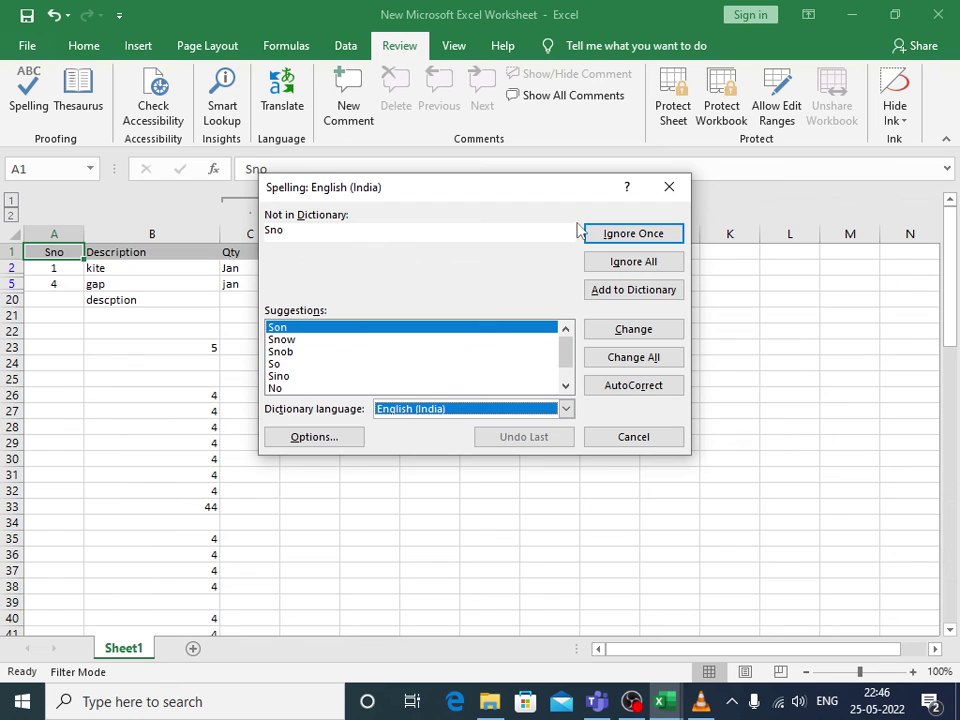
pyautogui.click(613, 236)
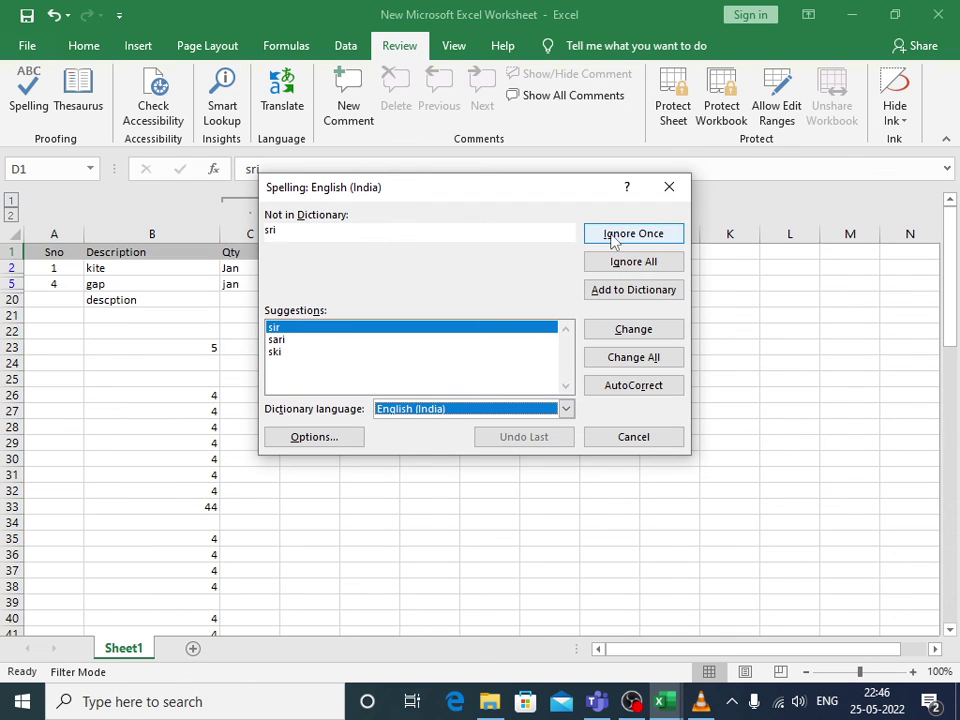
pyautogui.click(616, 235)
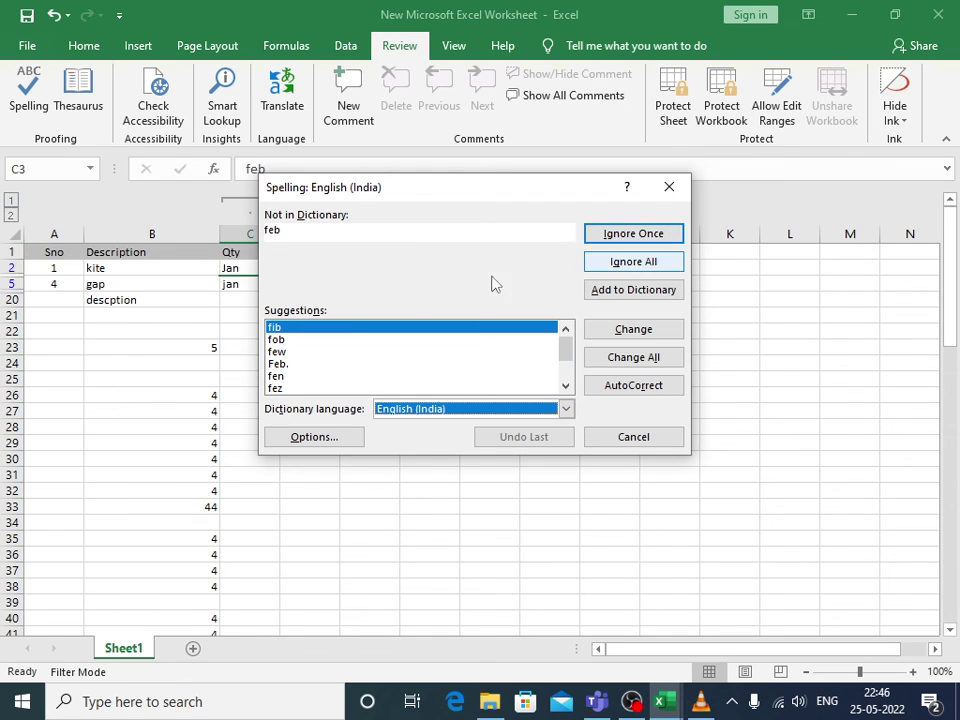
pyautogui.click(670, 242)
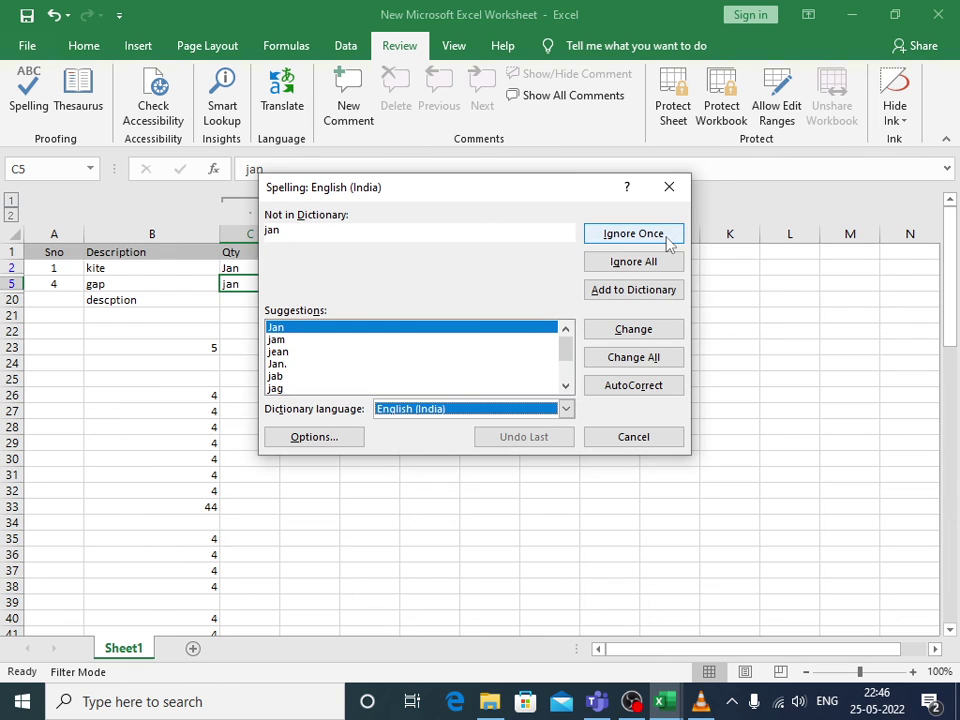
pyautogui.click(658, 243)
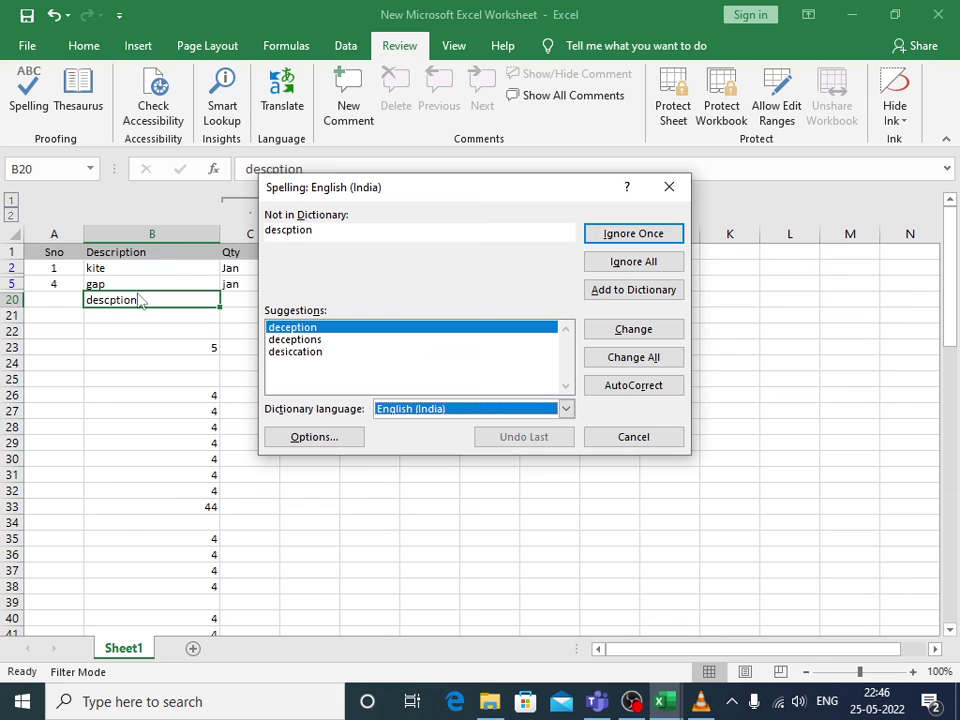
pyautogui.click(670, 187)
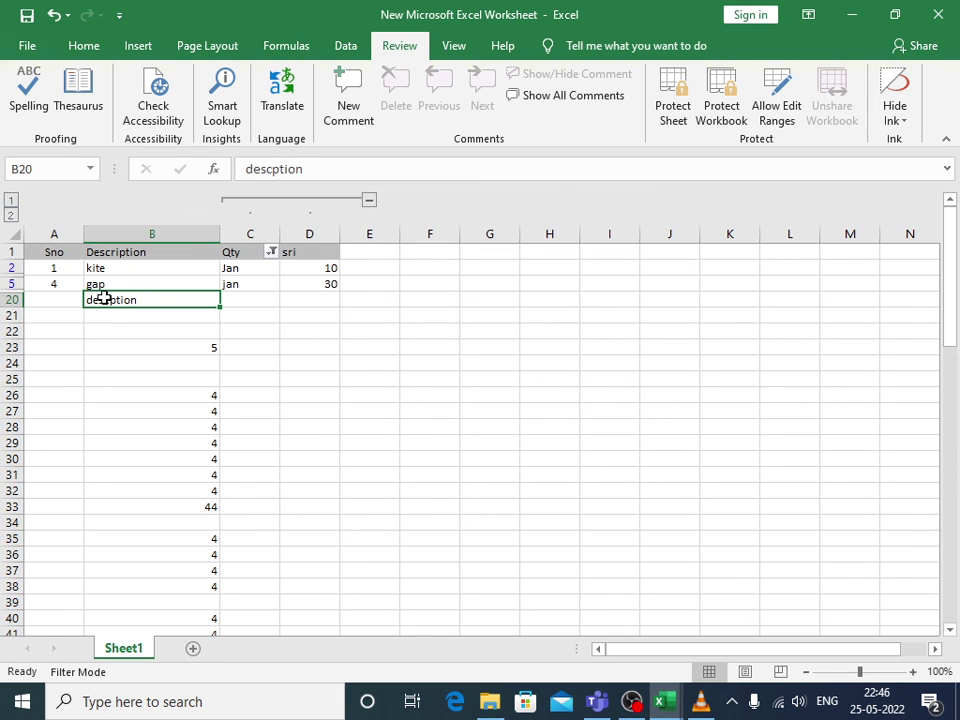
# - Edit the misspelled word in cell B20 to "descrption"
pyautogui.click(276, 170)
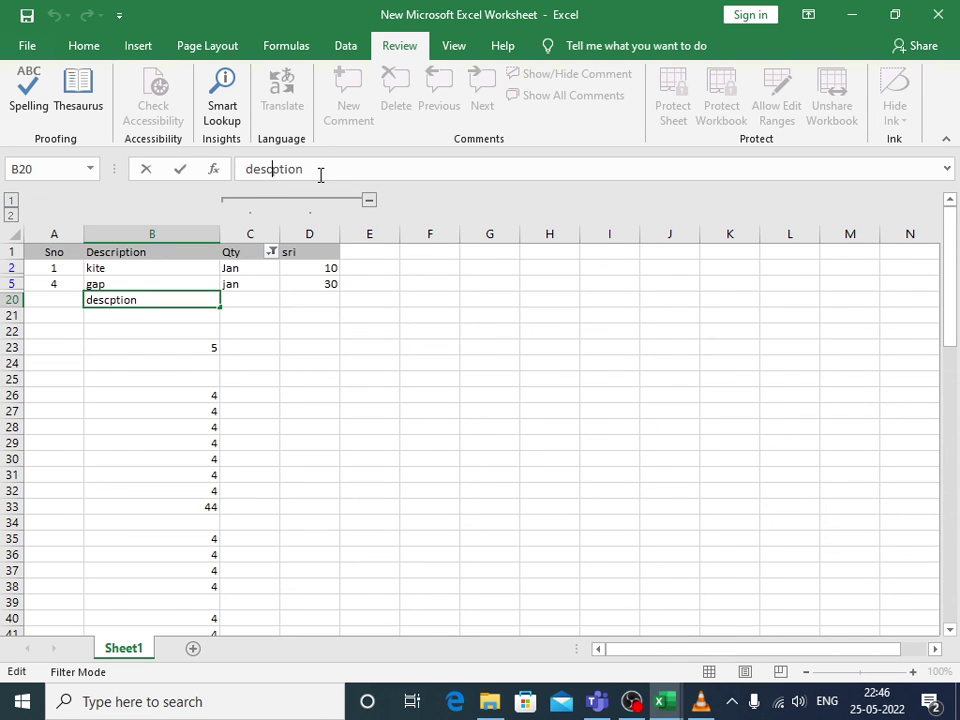
pyautogui.write('r')
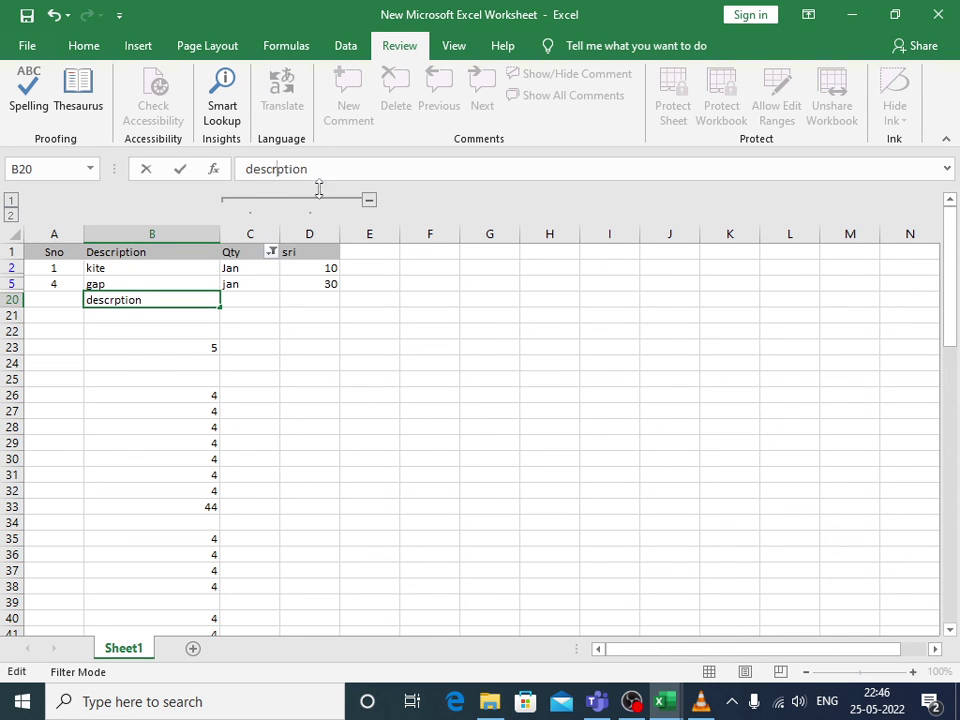
pyautogui.click(313, 393)
# - Spell-check the sheet from its beginning again, ignoring the flagged words up to "jan" once each, and change "descrption" to "description"
pyautogui.click(27, 115)
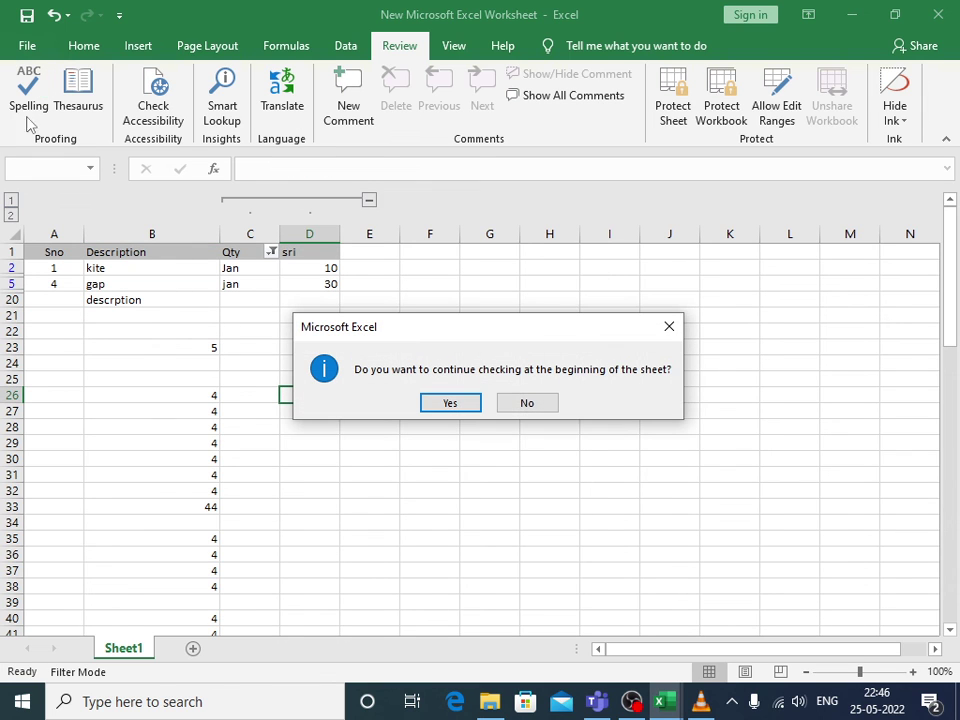
pyautogui.click(450, 402)
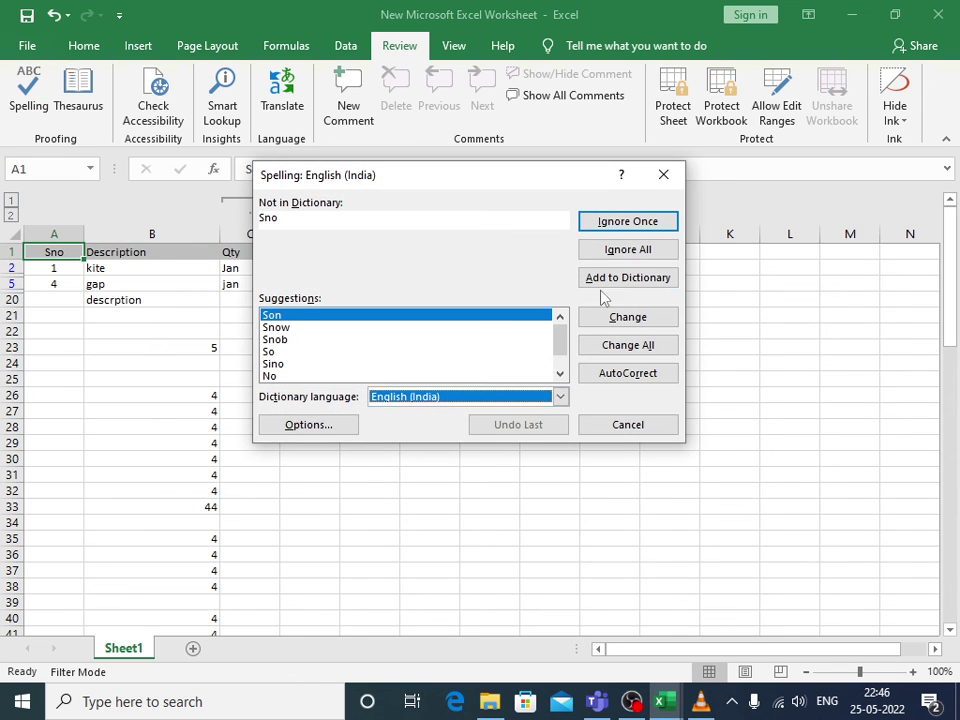
pyautogui.click(653, 226)
pyautogui.click(654, 226)
pyautogui.click(653, 226)
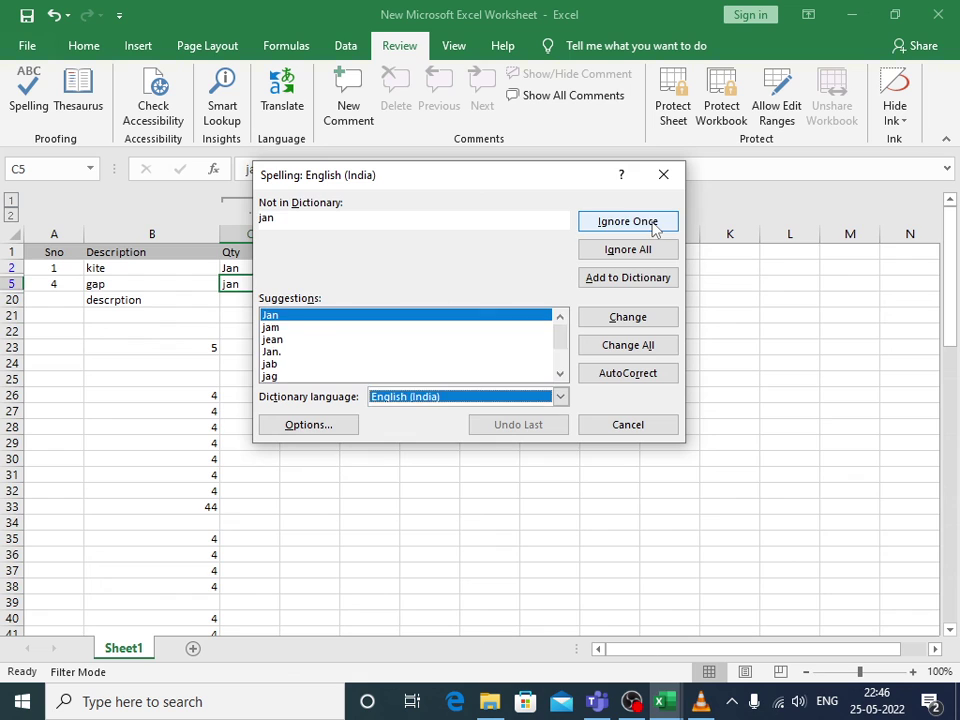
pyautogui.click(654, 228)
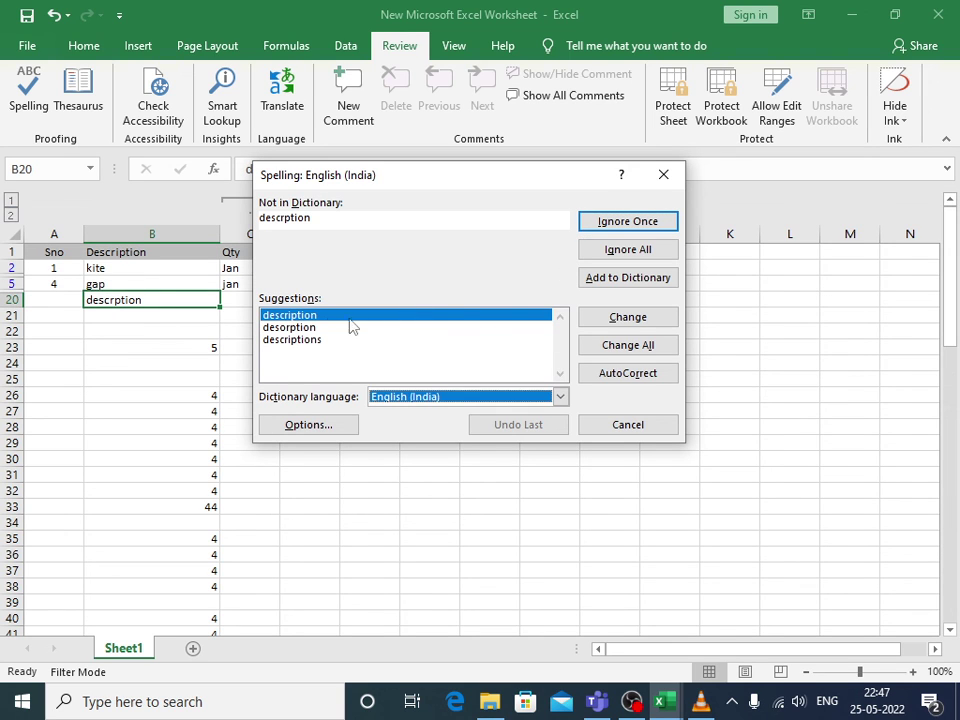
pyautogui.click(615, 320)
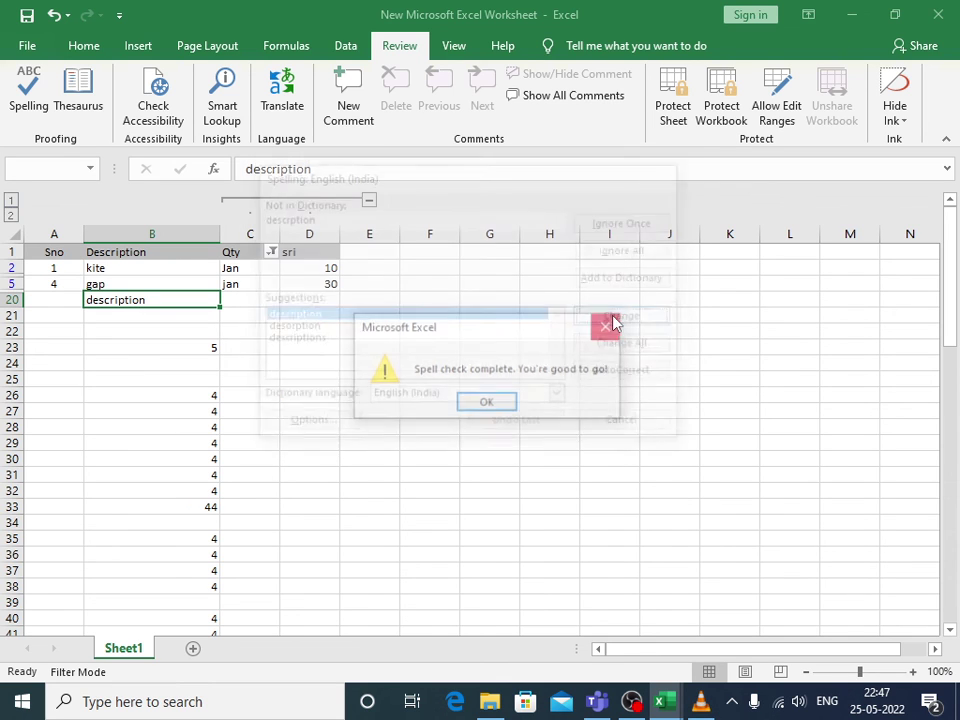
pyautogui.click(487, 403)
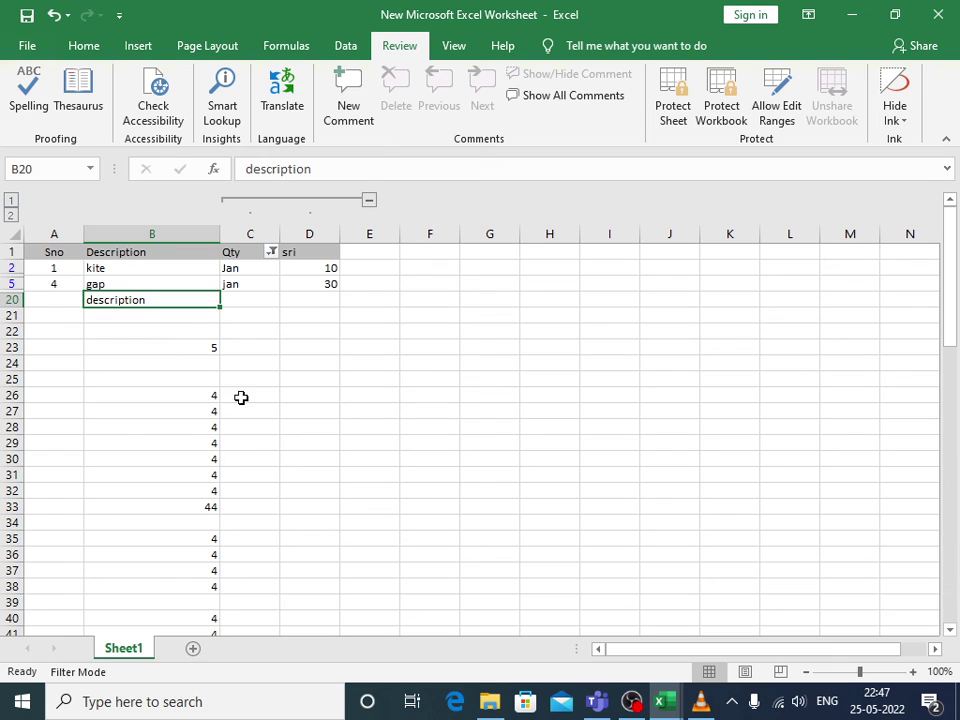
pyautogui.click(631, 700)
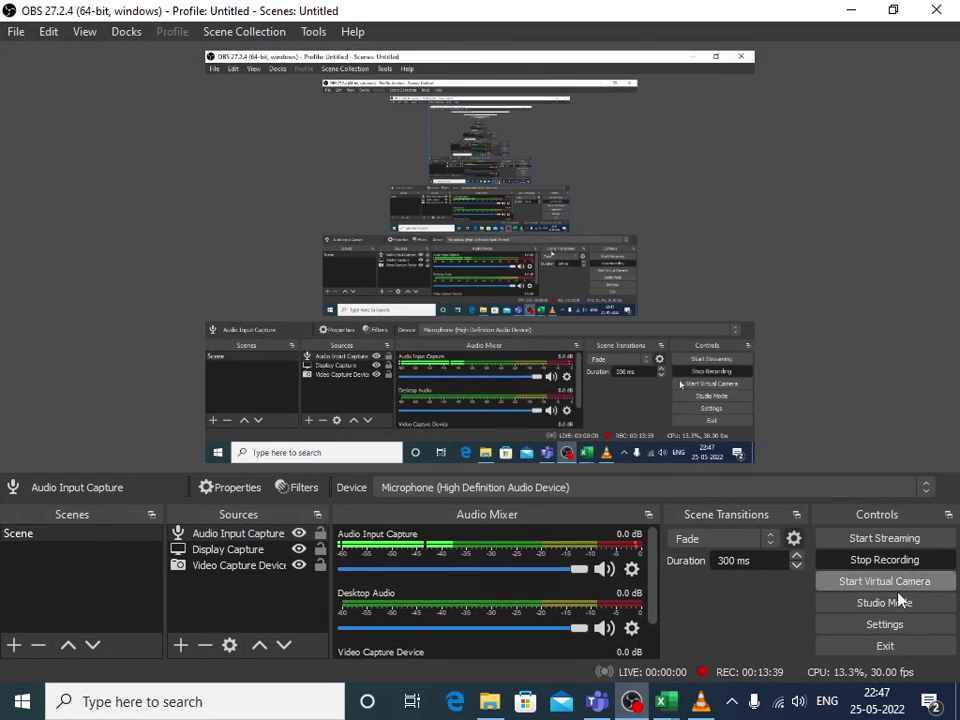